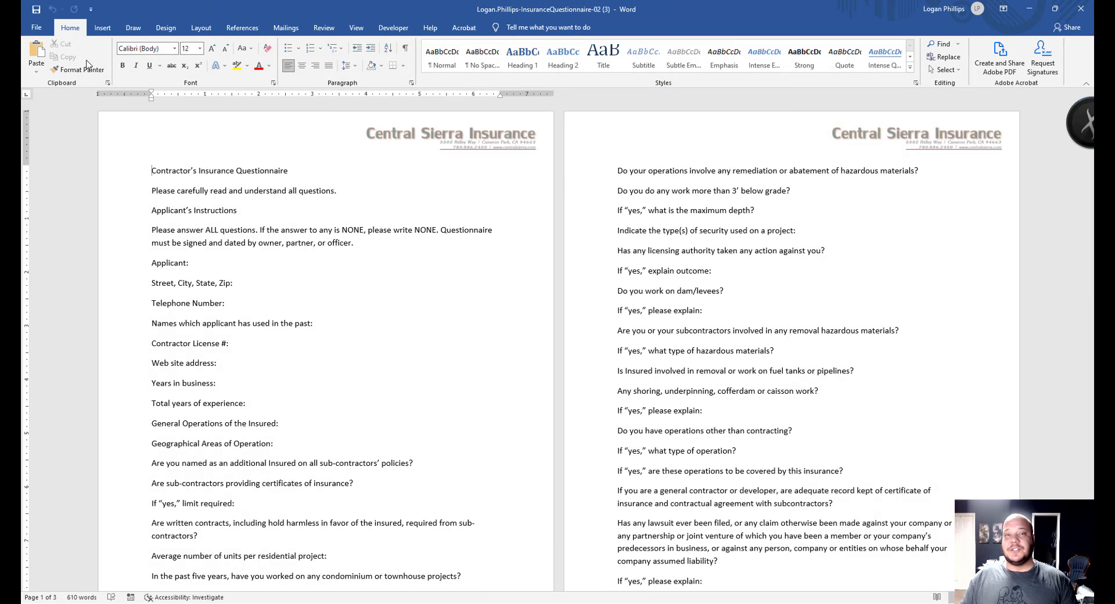
Save the questionnaire as a Word document in the Desktop folder, keeping the suggested file name.
{"action": "left_click", "coordinate": [45, 30]}
{"action": "left_click", "coordinate": [55, 175]}
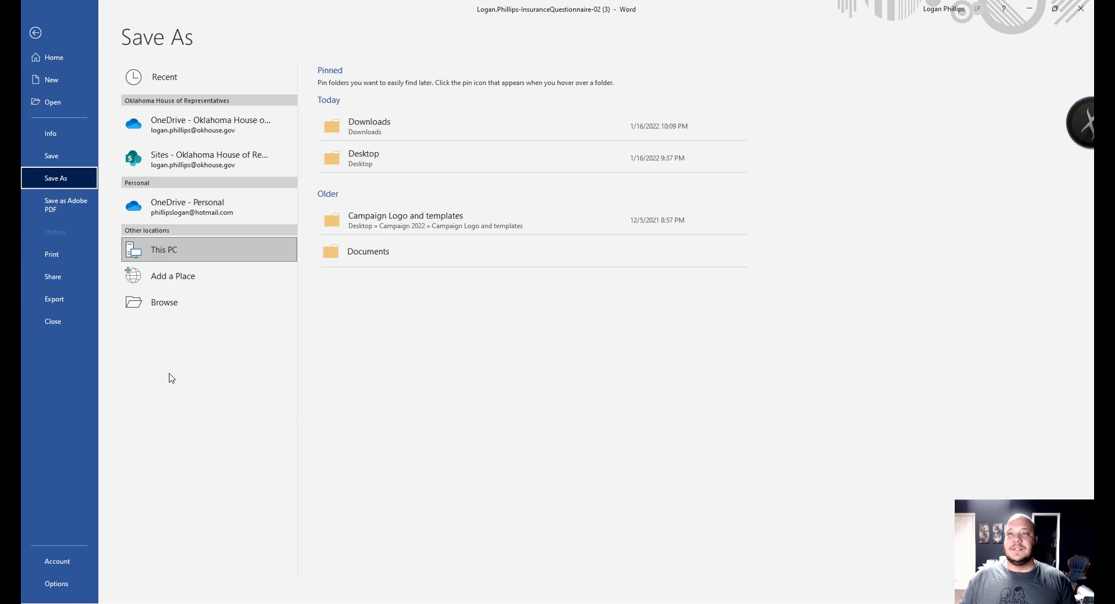
{"action": "left_click", "coordinate": [378, 170]}
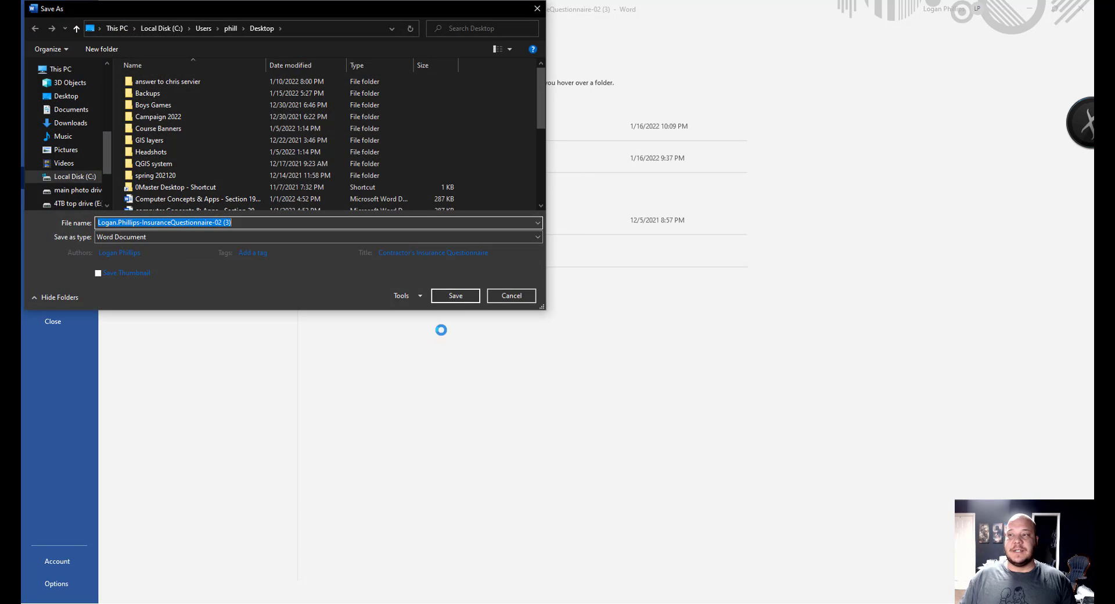
{"action": "left_click", "coordinate": [458, 301]}
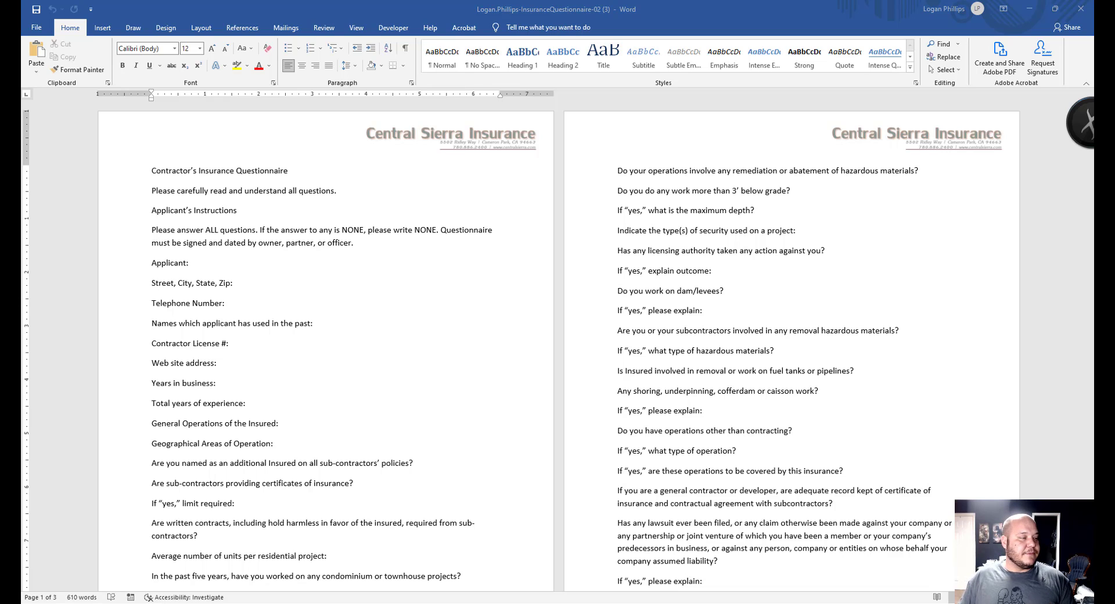
Switch to the SIMnet project page in the browser and look through the Guided Project 2-1 instructions.
{"action": "key", "text": "alt+Tab"}
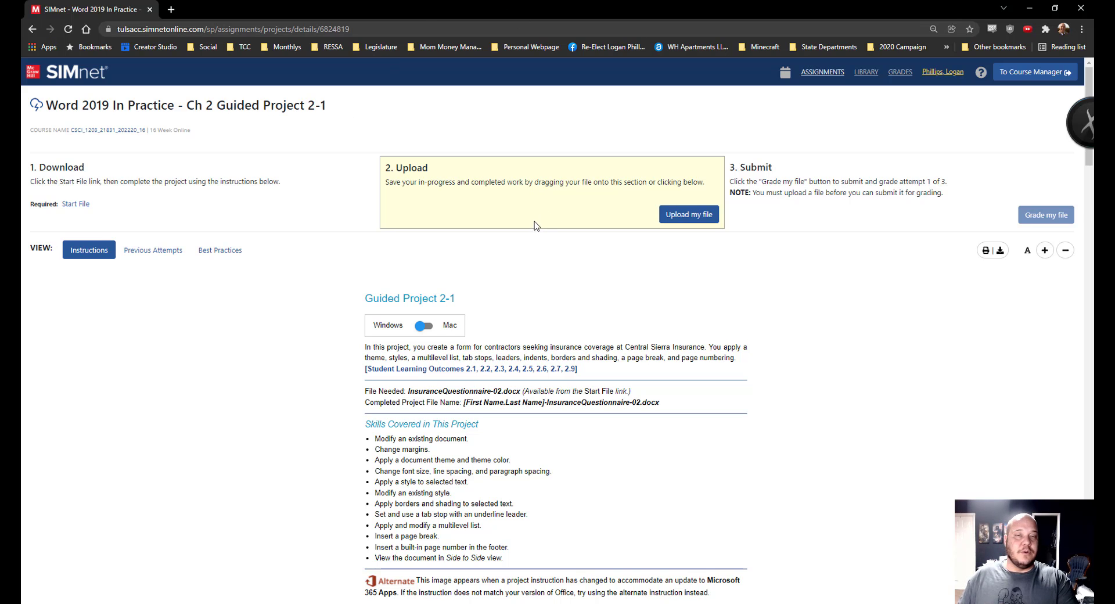
{"action": "scroll", "coordinate": [540, 302], "scroll_direction": "down", "scroll_amount": 5}
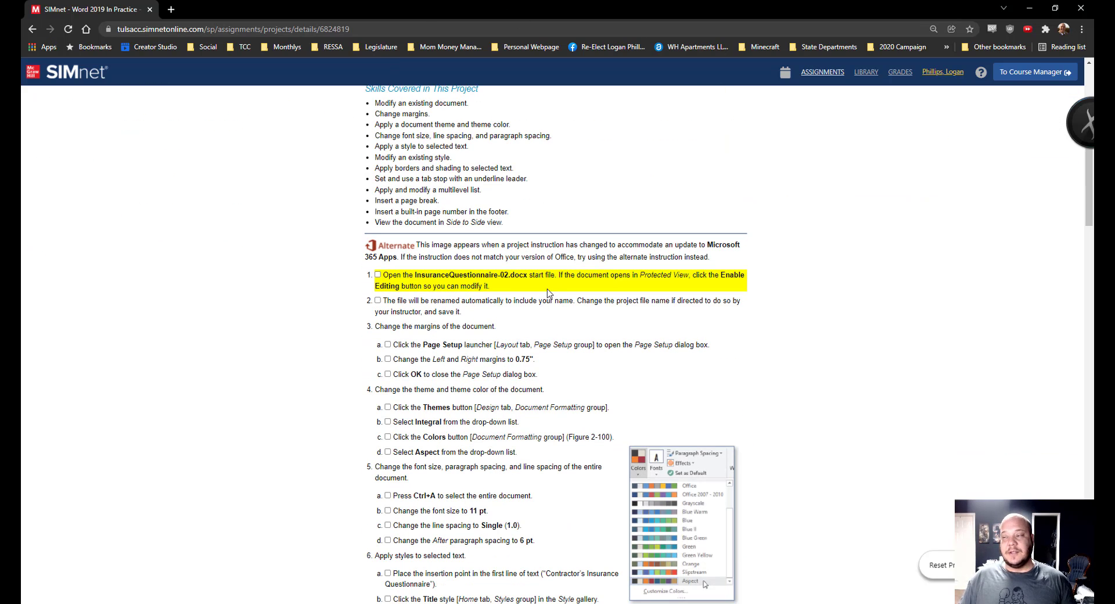
{"action": "scroll", "coordinate": [552, 299], "scroll_direction": "up", "scroll_amount": 6}
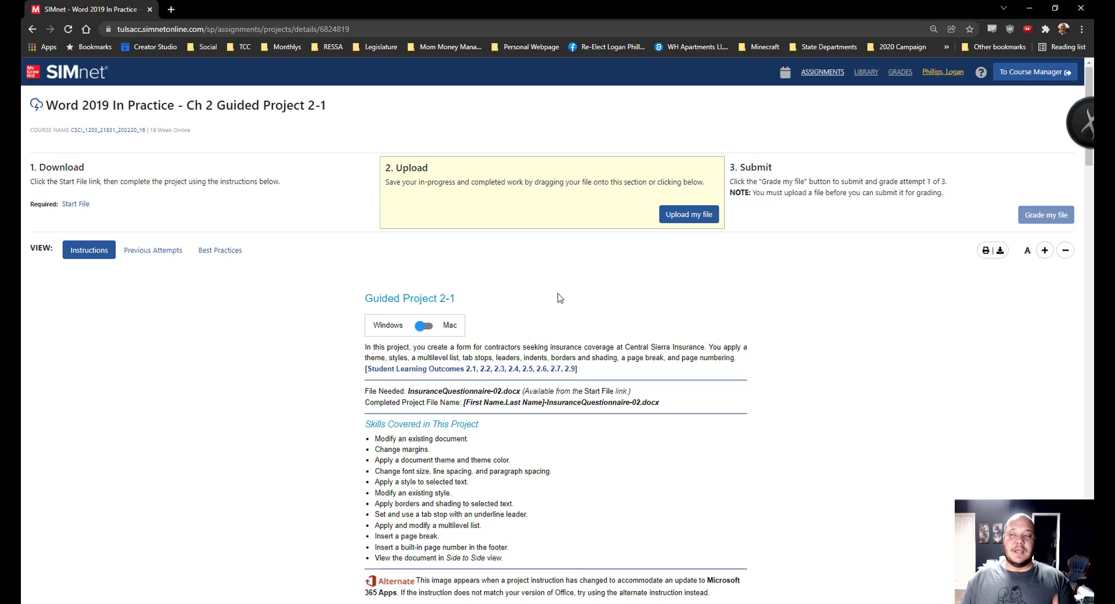
{"action": "left_click_drag", "start_coordinate": [591, 4], "coordinate": [1093, 81]}
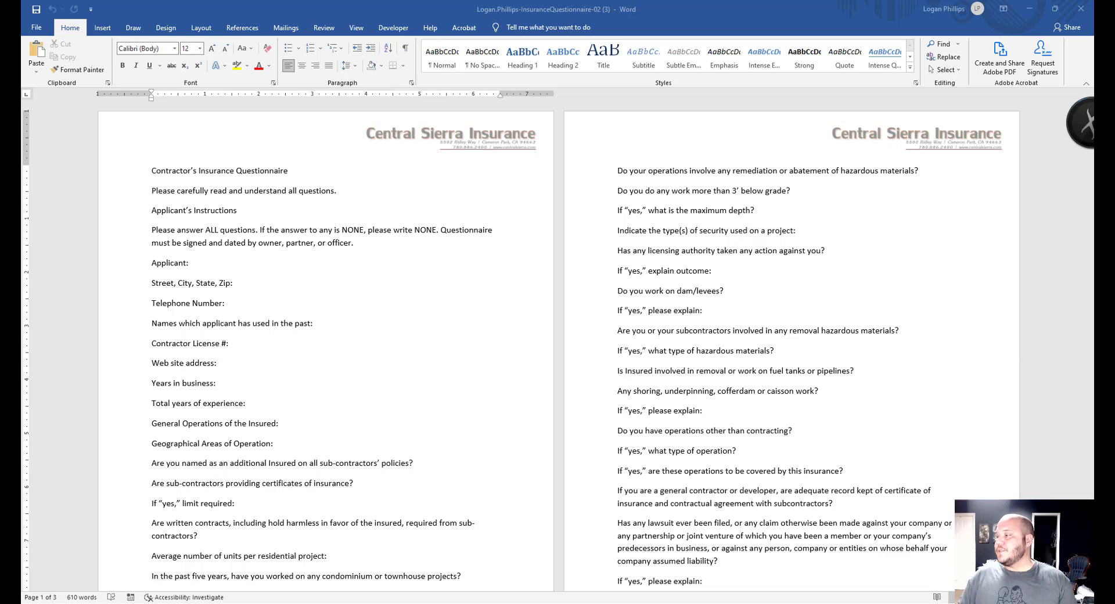
Enlarge the Word document and review the questionnaire from its title to the signature and date lines.
{"action": "scroll", "coordinate": [557, 349], "scroll_direction": "up", "scroll_amount": 6, "text": "ctrl"}
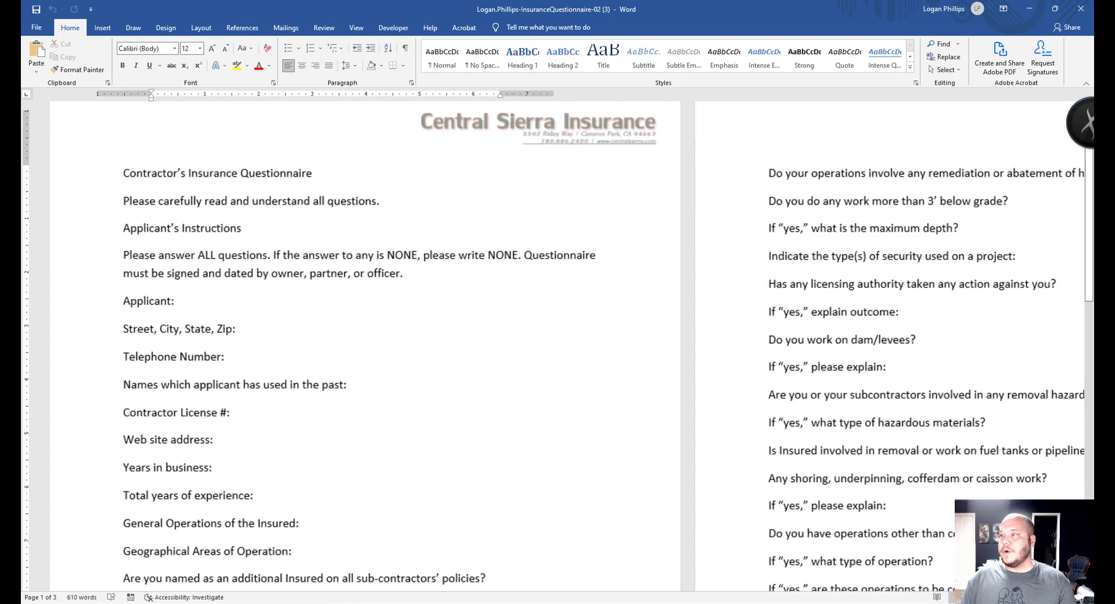
{"action": "scroll", "coordinate": [640, 491], "scroll_direction": "up", "scroll_amount": 1, "text": "ctrl"}
{"action": "scroll", "coordinate": [508, 440], "scroll_direction": "up", "scroll_amount": 1}
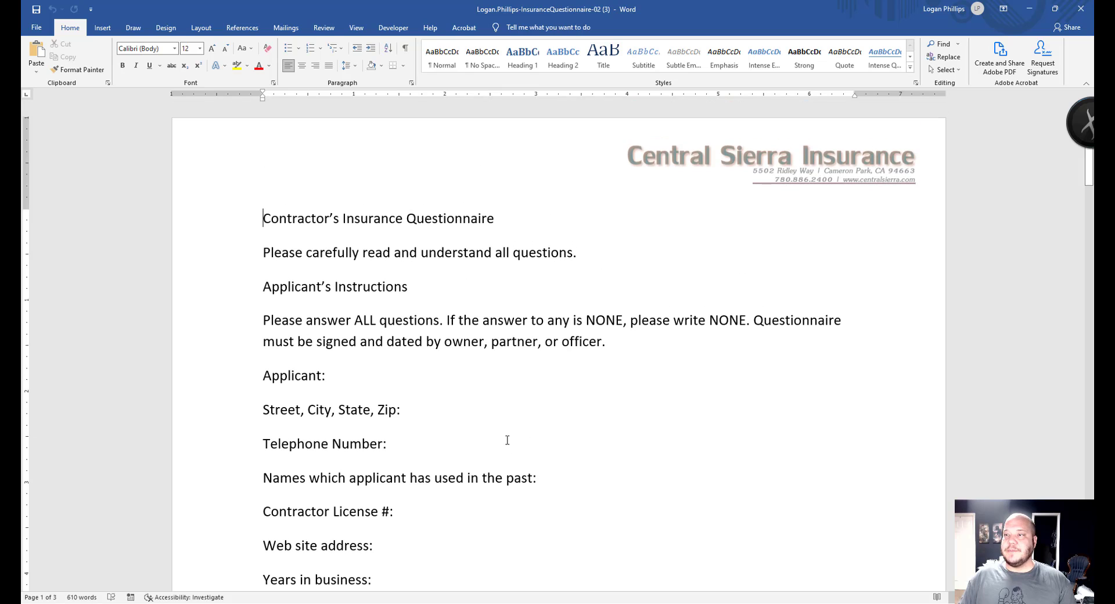
{"action": "scroll", "coordinate": [557, 349], "scroll_direction": "up", "scroll_amount": 2, "text": "ctrl"}
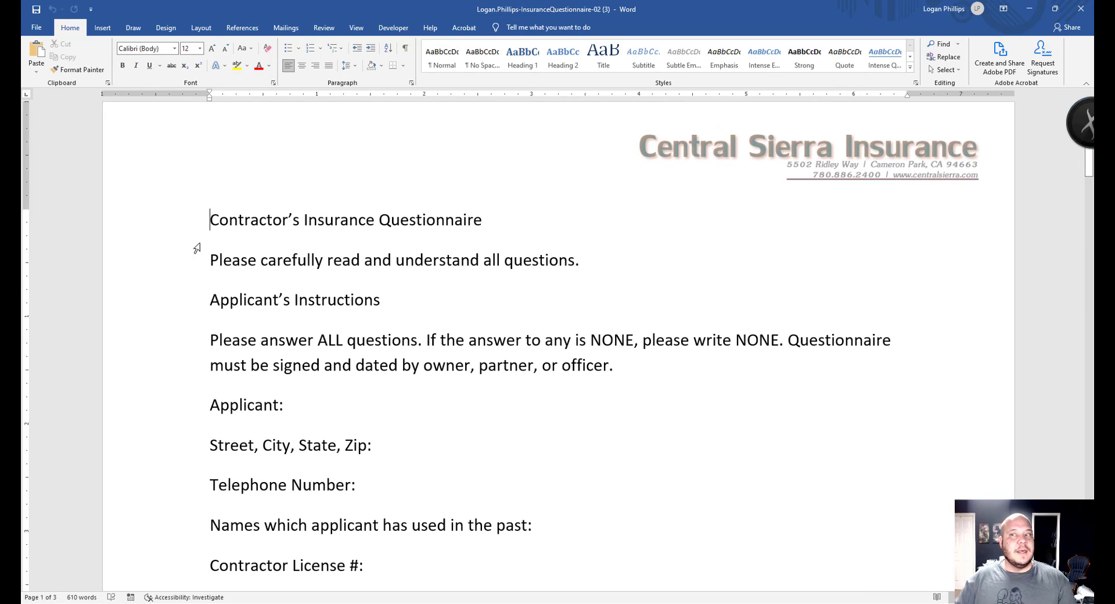
{"action": "scroll", "coordinate": [372, 308], "scroll_direction": "down", "scroll_amount": 20}
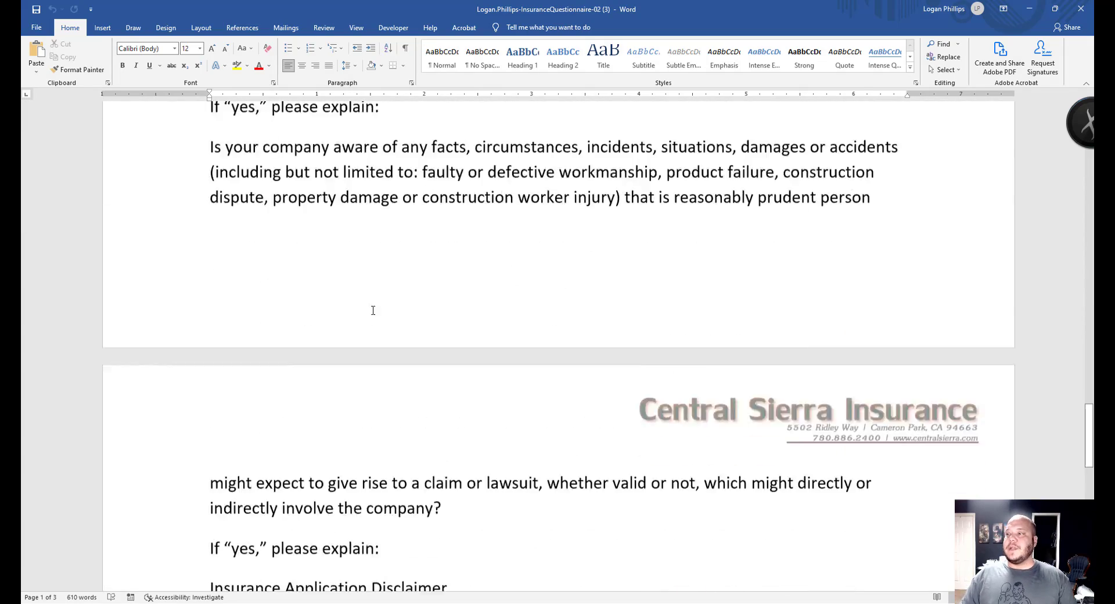
{"action": "scroll", "coordinate": [387, 311], "scroll_direction": "down", "scroll_amount": 2}
{"action": "left_click", "coordinate": [216, 384]}
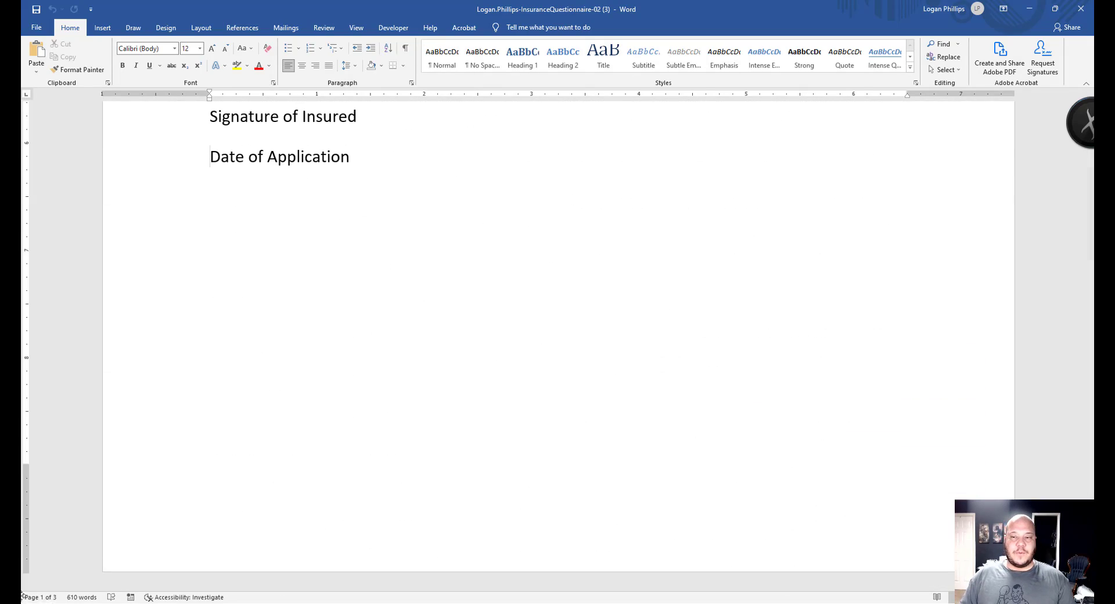
{"action": "key", "text": "End"}
{"action": "scroll", "coordinate": [493, 428], "scroll_direction": "up", "scroll_amount": 15}
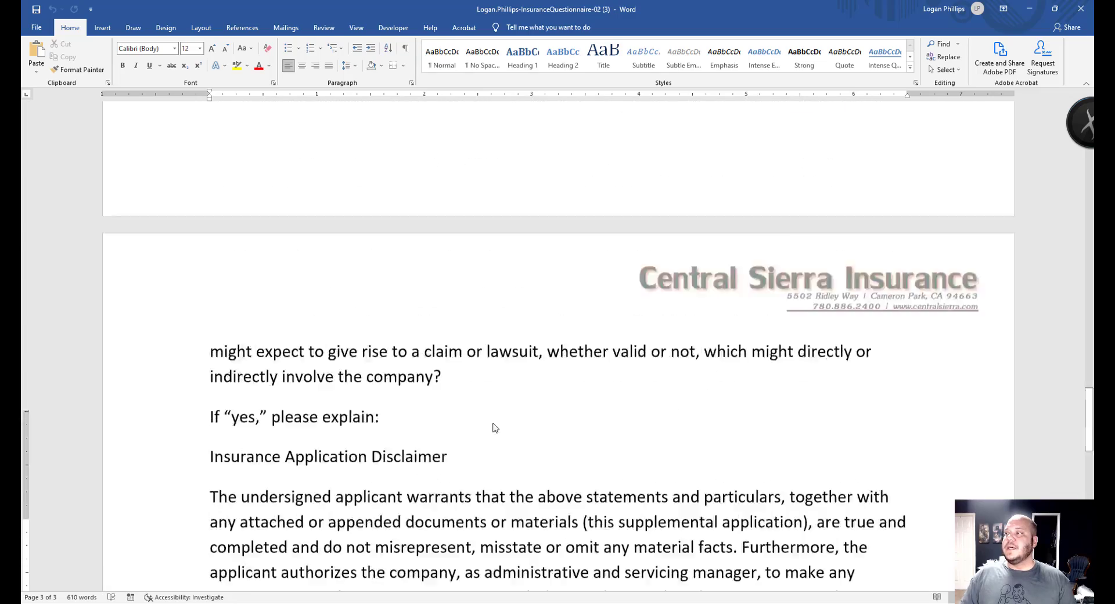
{"action": "scroll", "coordinate": [477, 359], "scroll_direction": "up", "scroll_amount": 20}
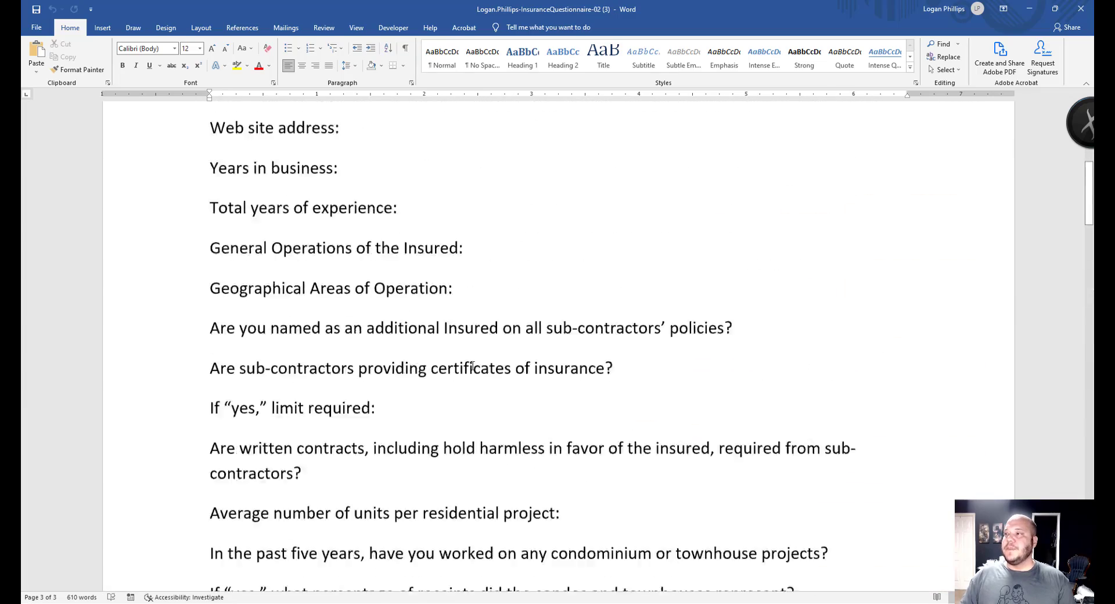
{"action": "scroll", "coordinate": [477, 359], "scroll_direction": "up", "scroll_amount": 1}
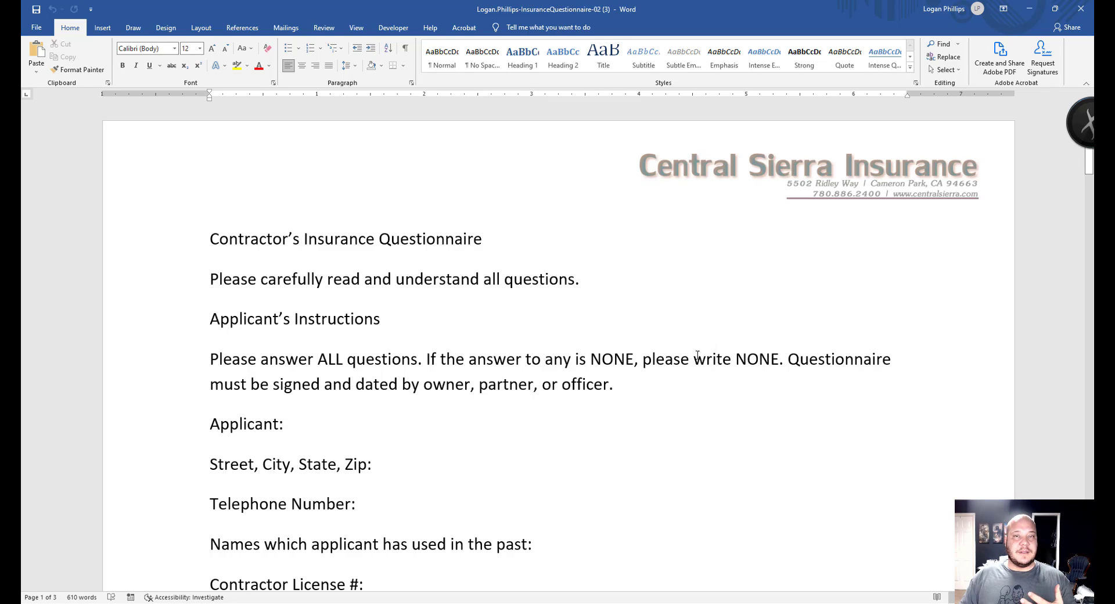
{"action": "left_click", "coordinate": [336, 419]}
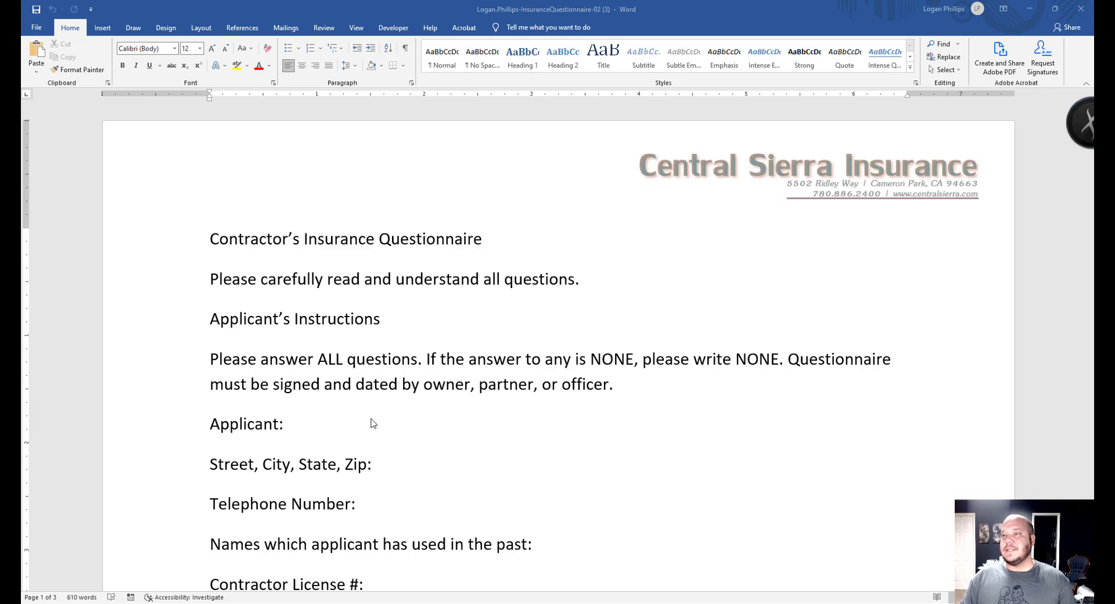
Try adding a signature line of underscores after "Signature of Insured" on the last page, and undo it.
{"action": "scroll", "coordinate": [418, 424], "scroll_direction": "down", "scroll_amount": 20}
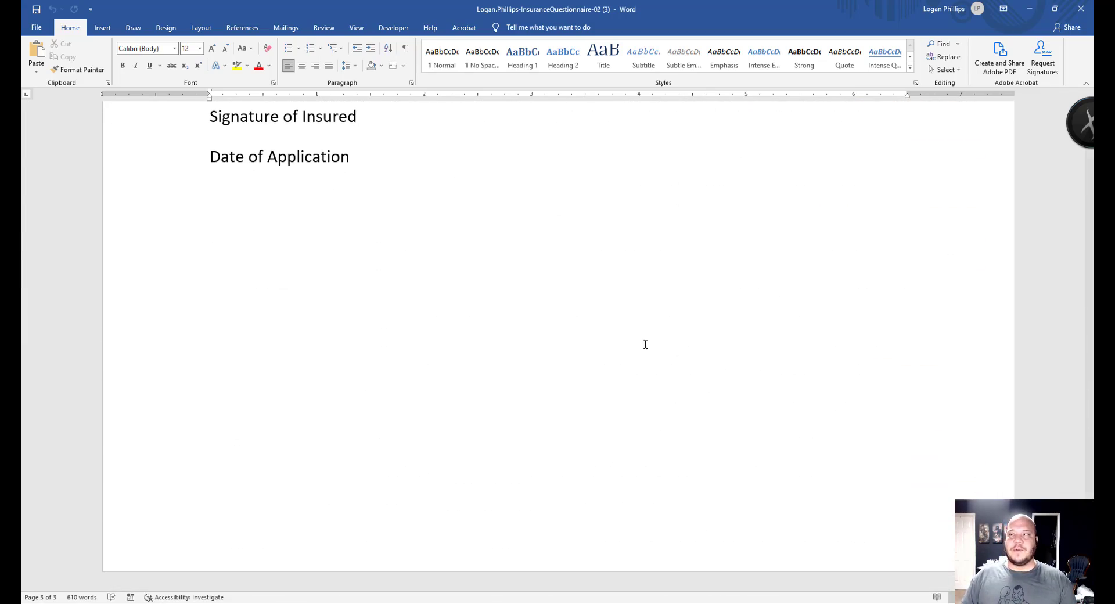
{"action": "left_click", "coordinate": [398, 218]}
{"action": "scroll", "coordinate": [305, 321], "scroll_direction": "up", "scroll_amount": 3}
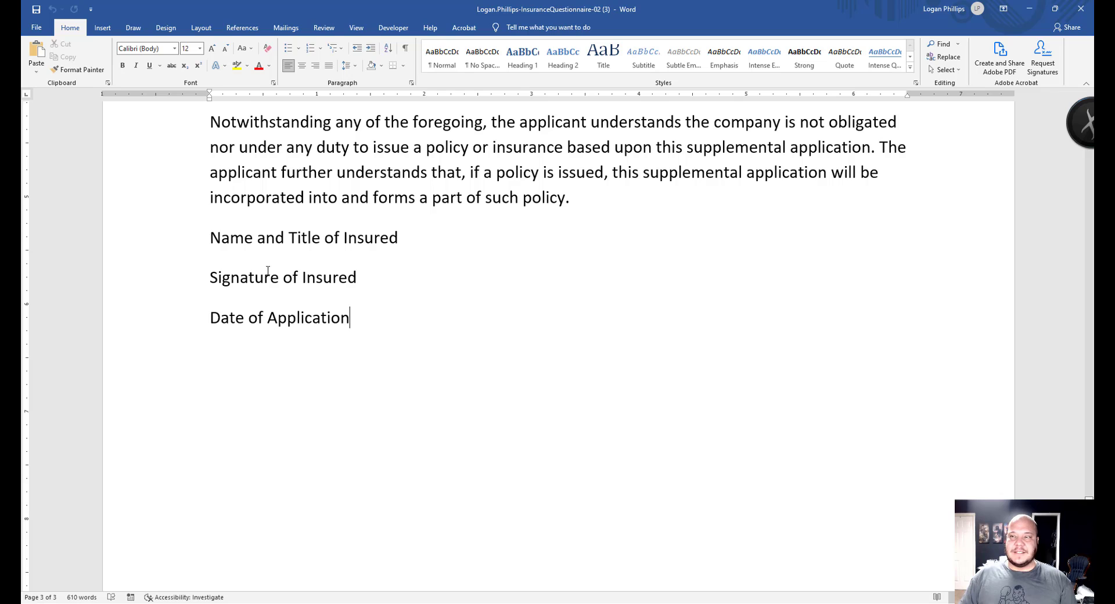
{"action": "left_click", "coordinate": [369, 286]}
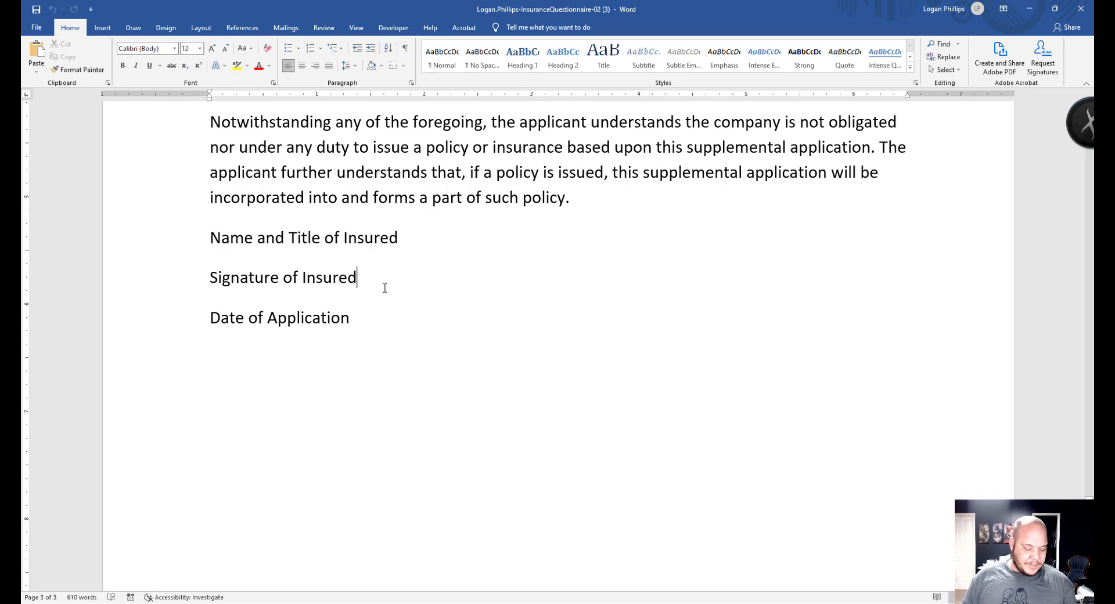
{"action": "type", "text": "_"}
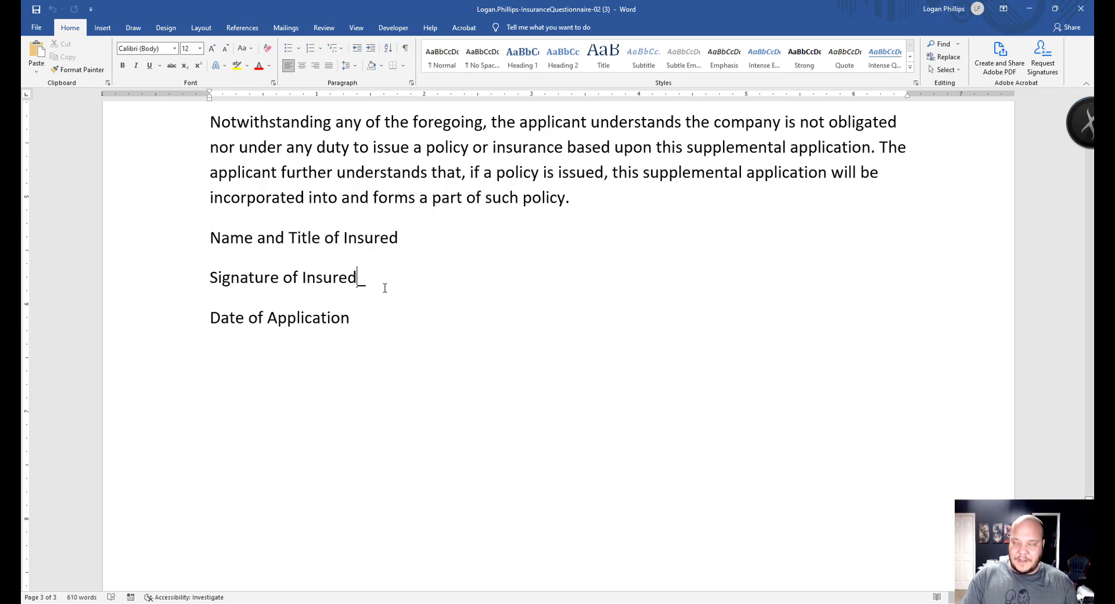
{"action": "type", "text": "___________________"}
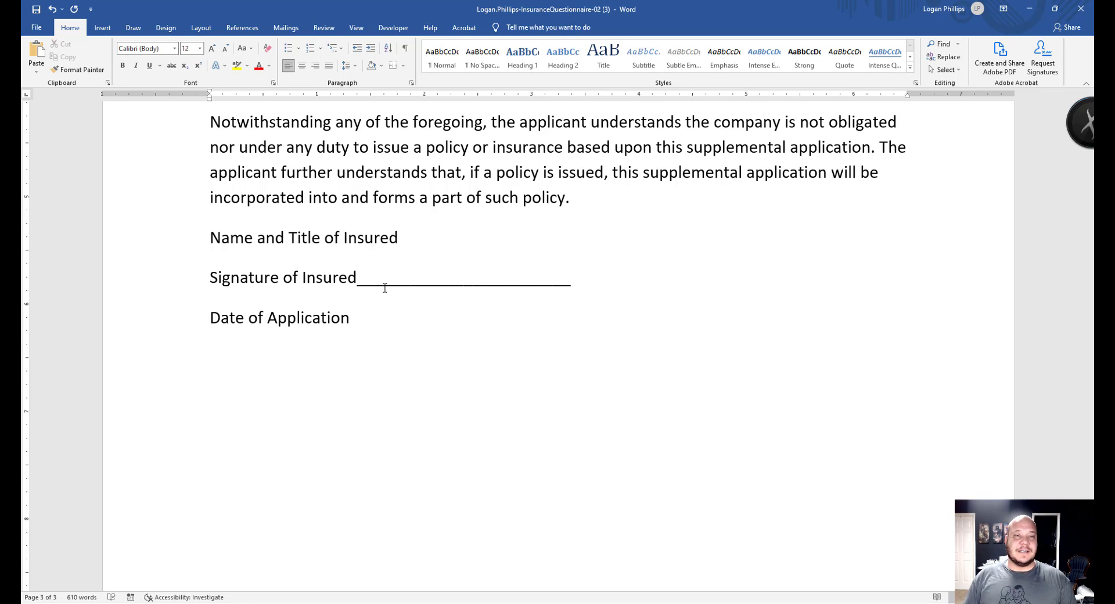
{"action": "key", "text": "ctrl+z"}
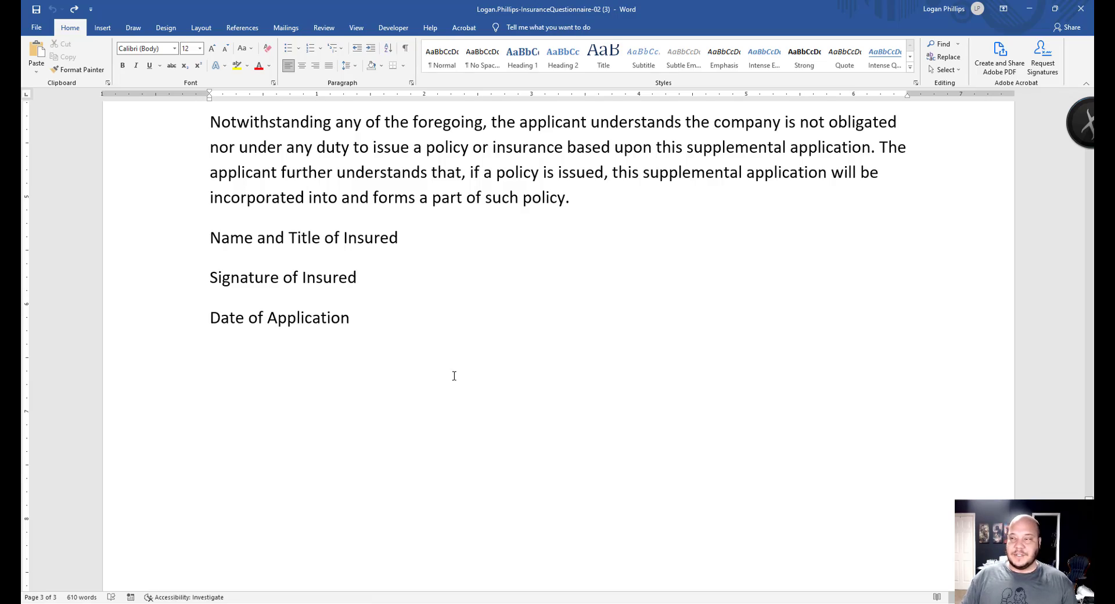
Set the left and right page margins of the whole document to 0.75" in Page Setup.
{"action": "scroll", "coordinate": [453, 375], "scroll_direction": "up", "scroll_amount": 15}
{"action": "scroll", "coordinate": [475, 372], "scroll_direction": "up", "scroll_amount": 20}
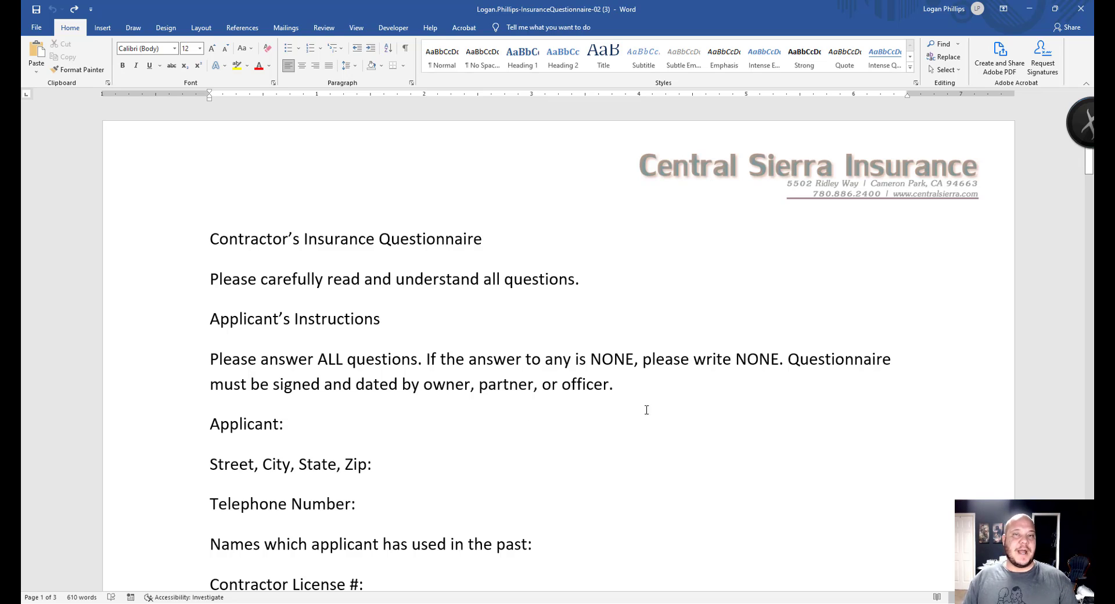
{"action": "left_click", "coordinate": [482, 383]}
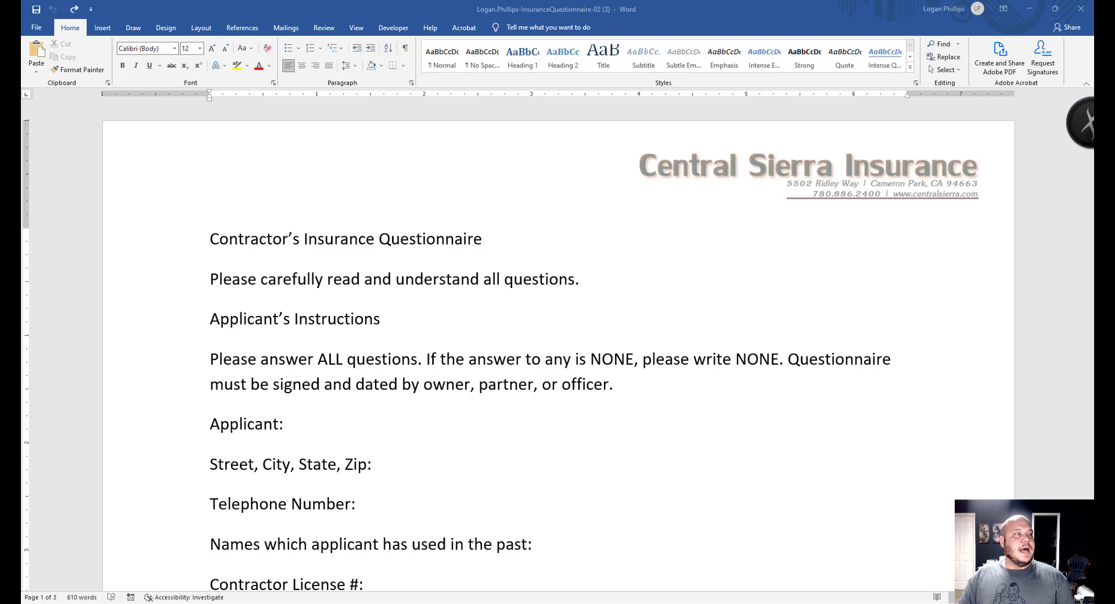
{"action": "left_click", "coordinate": [573, 450]}
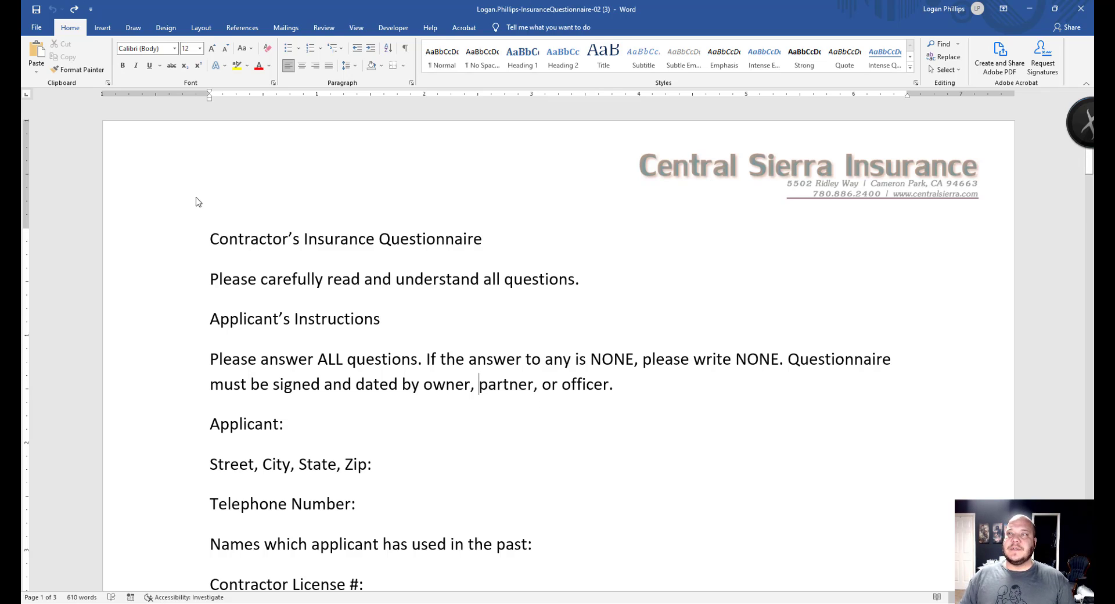
{"action": "left_click", "coordinate": [201, 28]}
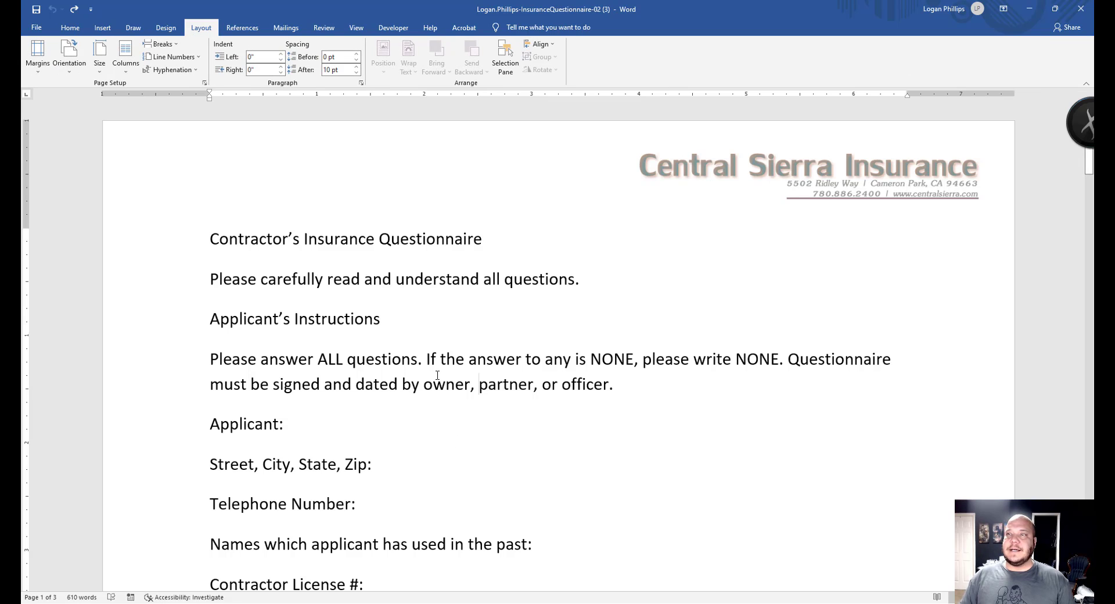
{"action": "left_click", "coordinate": [203, 82]}
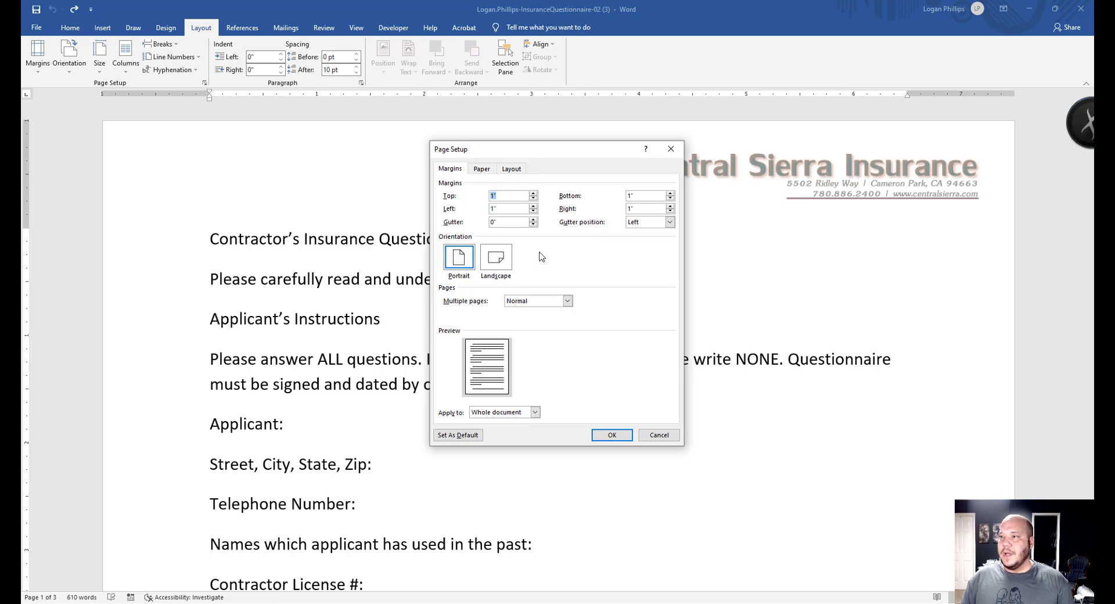
{"action": "left_click", "coordinate": [524, 208]}
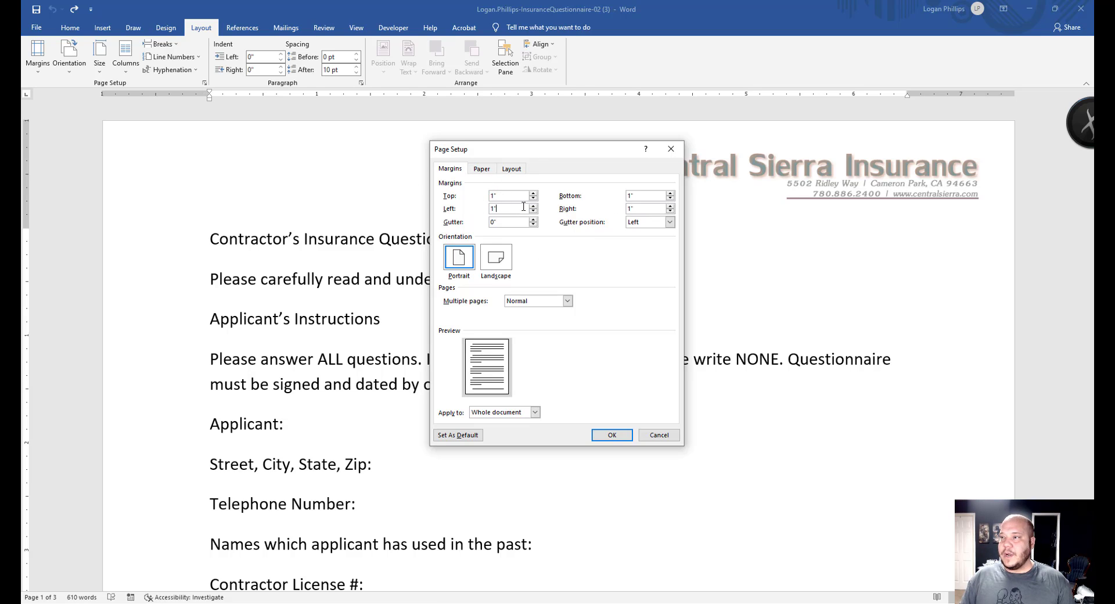
{"action": "left_click_drag", "start_coordinate": [523, 207], "coordinate": [416, 200]}
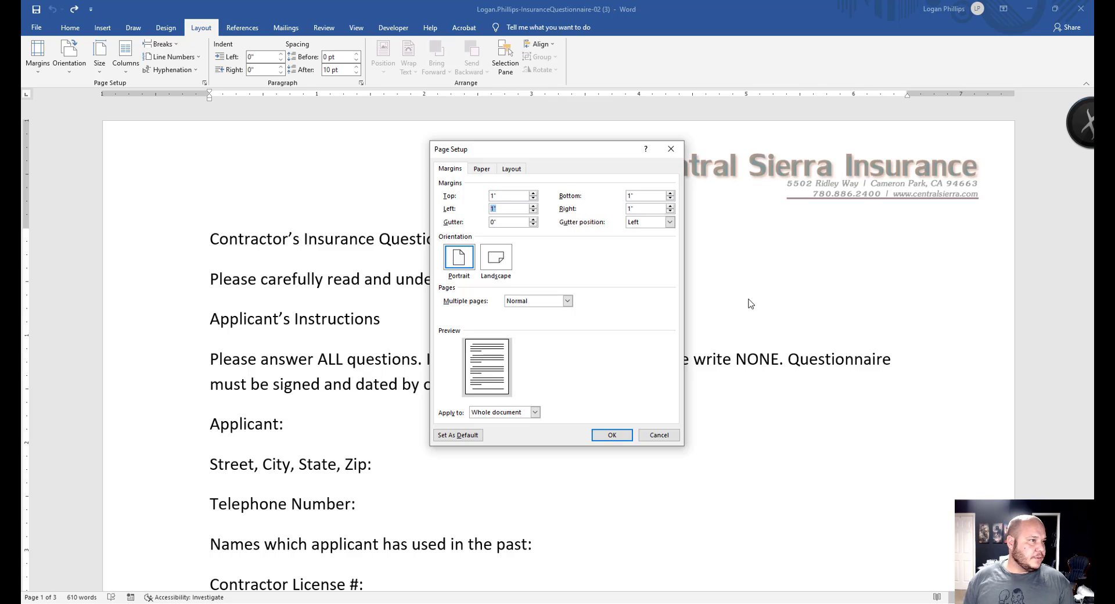
{"action": "type", "text": ".75"}
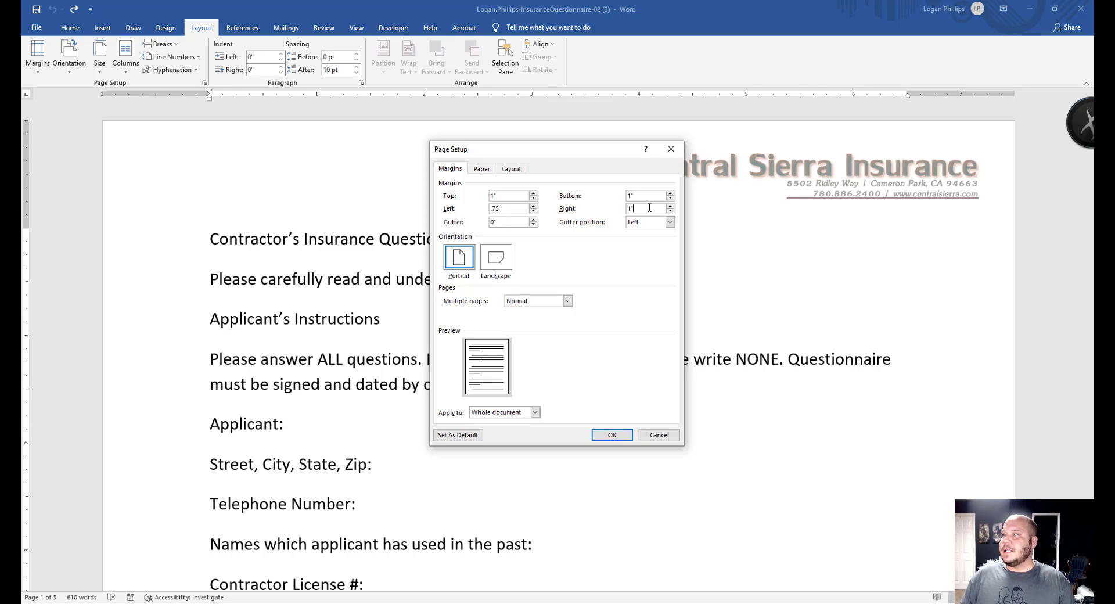
{"action": "double_click", "coordinate": [650, 209]}
{"action": "type", "text": ".75"}
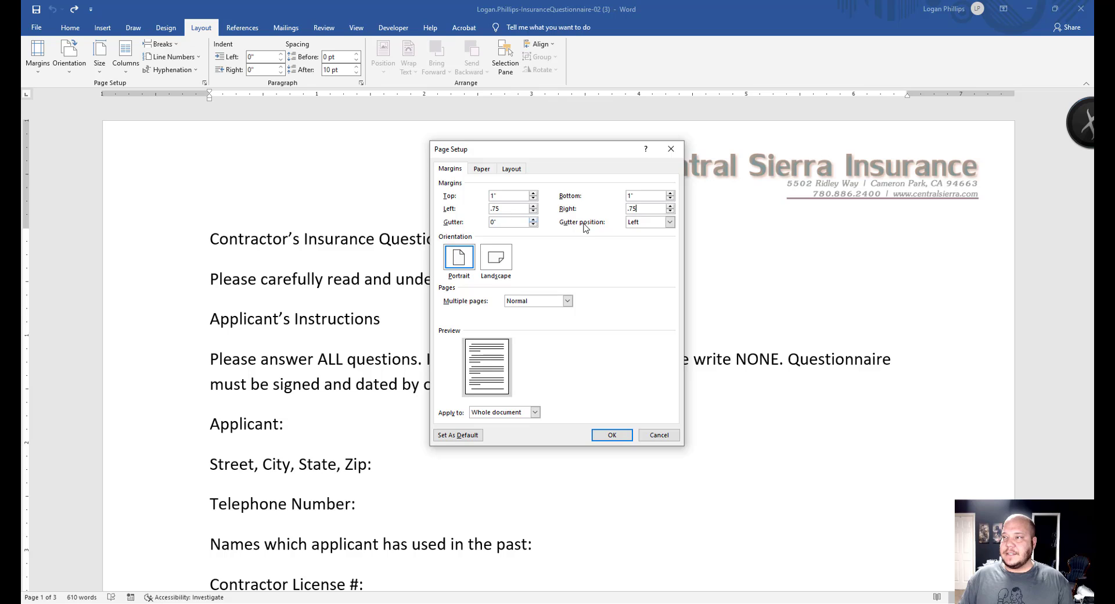
{"action": "left_click", "coordinate": [611, 435]}
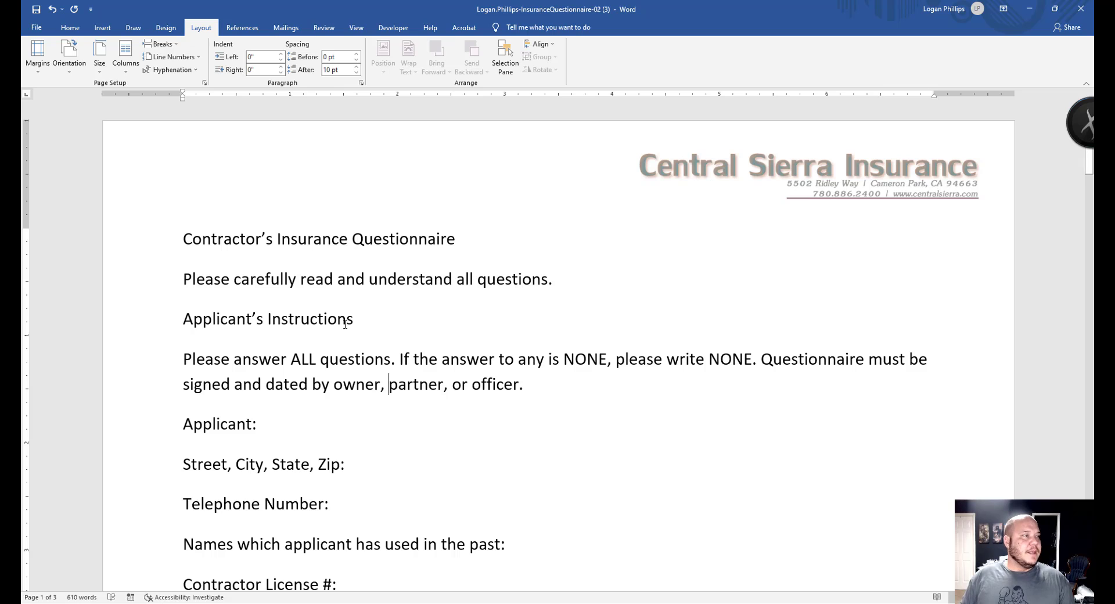
Apply the Integral theme to the document.
{"action": "left_click", "coordinate": [166, 28]}
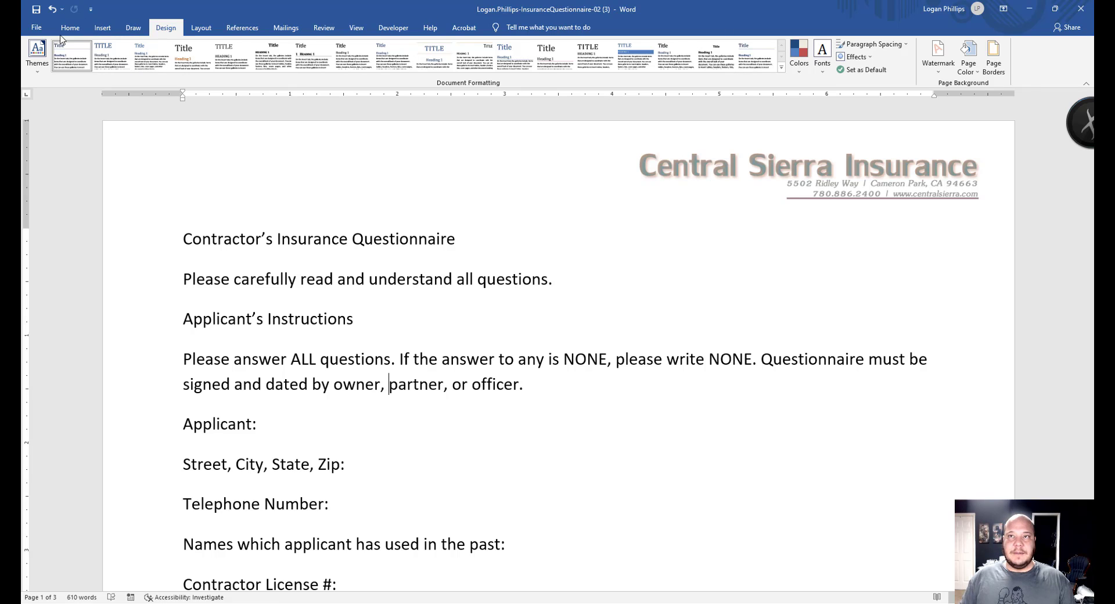
{"action": "left_click", "coordinate": [36, 73]}
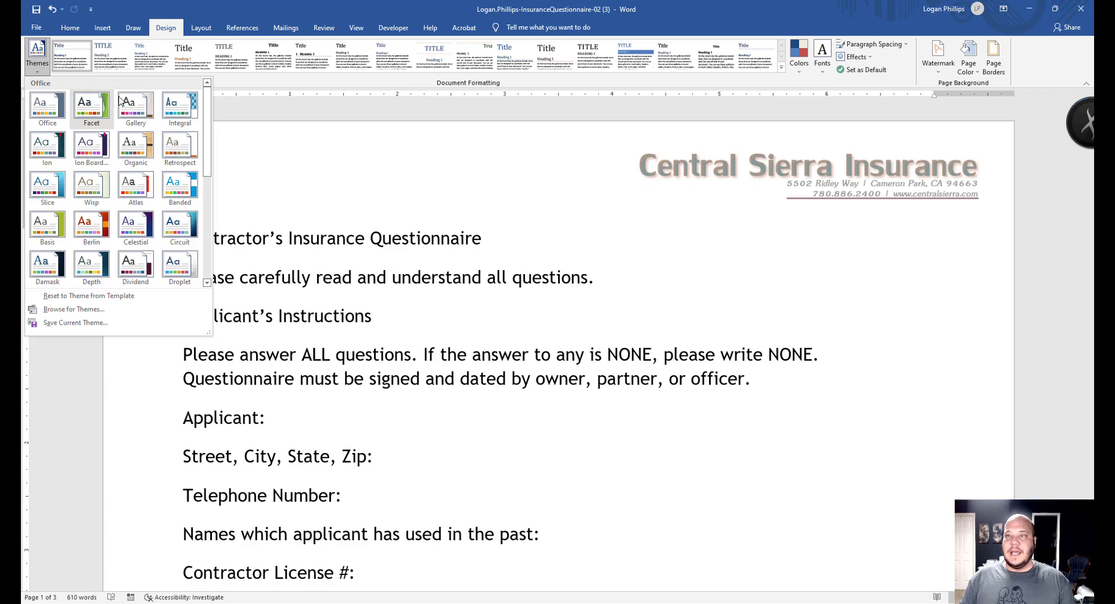
{"action": "left_click", "coordinate": [178, 112]}
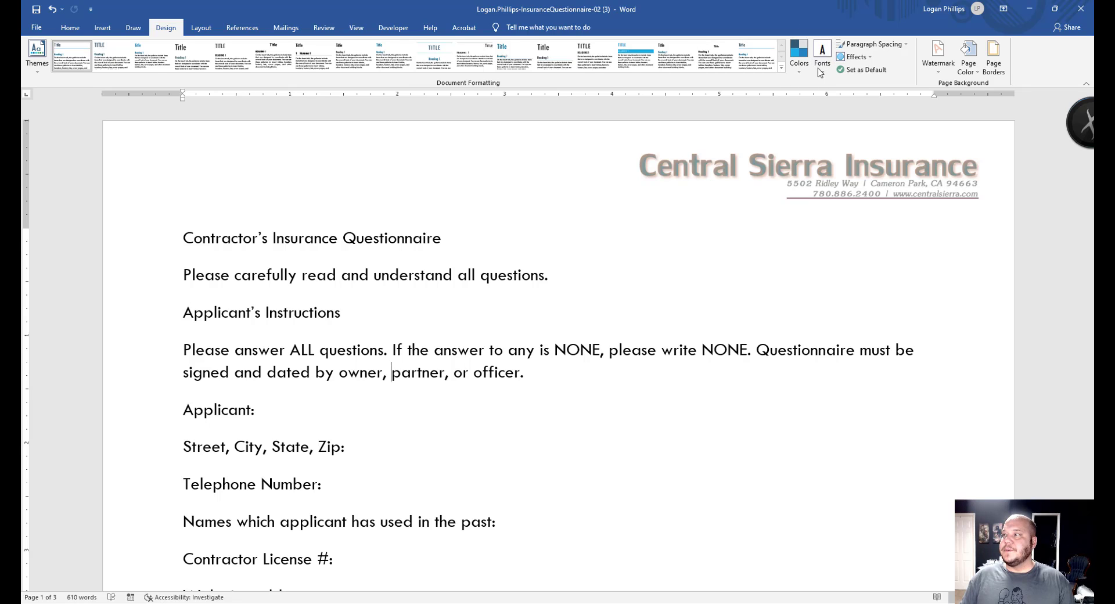
Change the document's theme colors to the Aspect color set.
{"action": "left_click", "coordinate": [799, 57]}
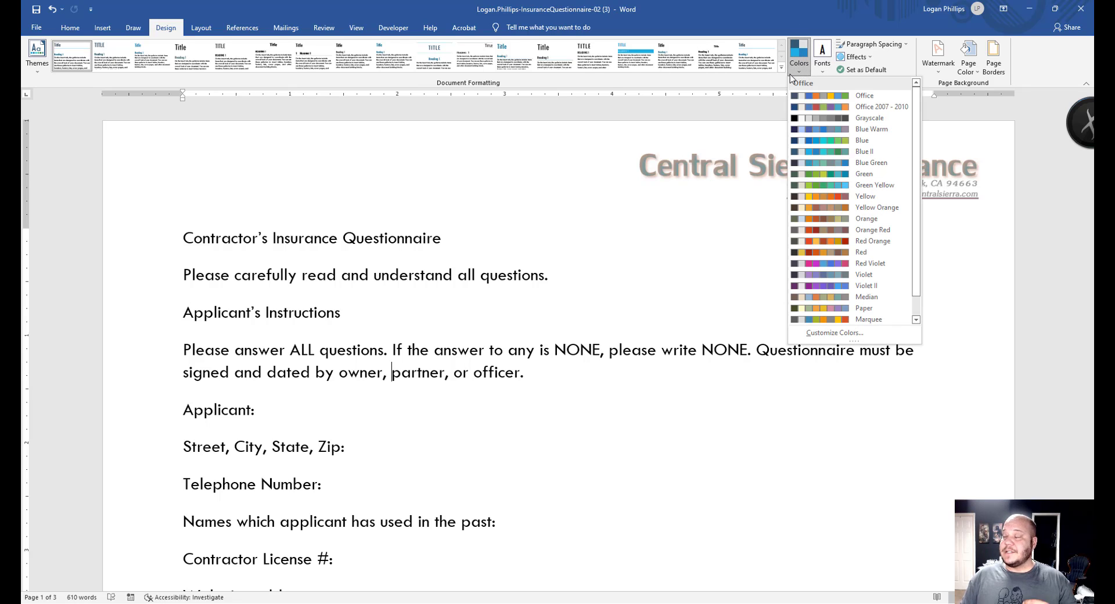
{"action": "scroll", "coordinate": [831, 116], "scroll_direction": "down", "scroll_amount": 1}
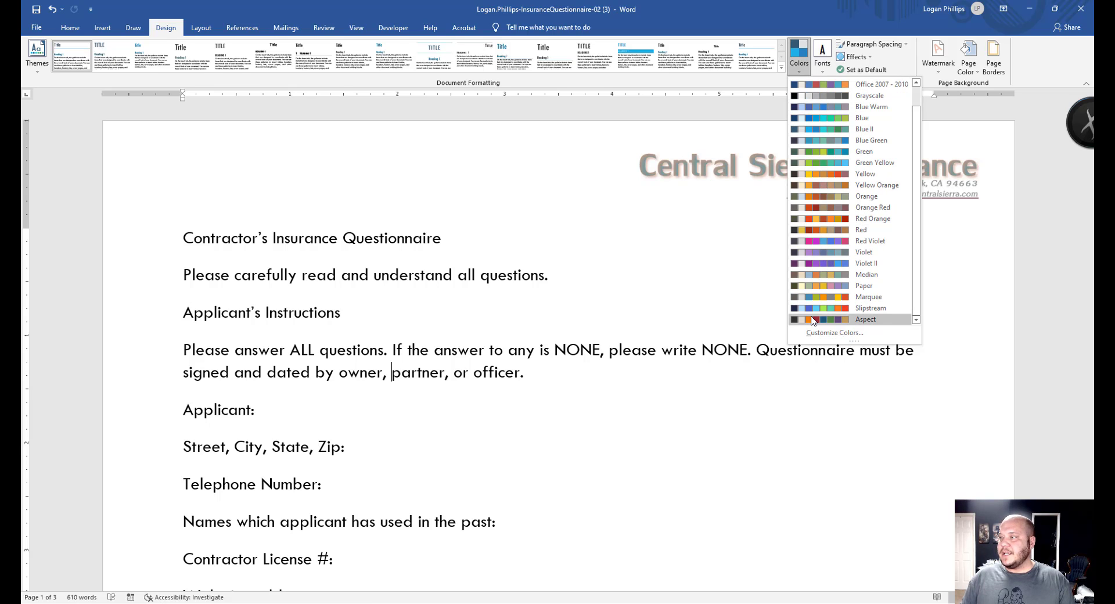
{"action": "left_click", "coordinate": [861, 319]}
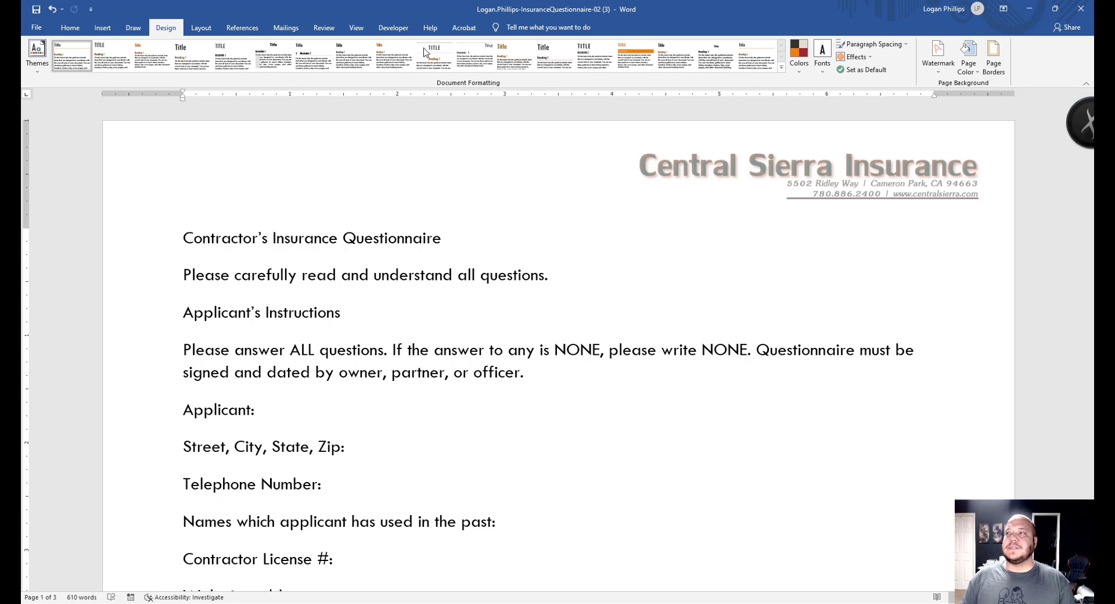
Select the entire document and set its font size to 11 pt and its line spacing to 1.0.
{"action": "left_click", "coordinate": [70, 27]}
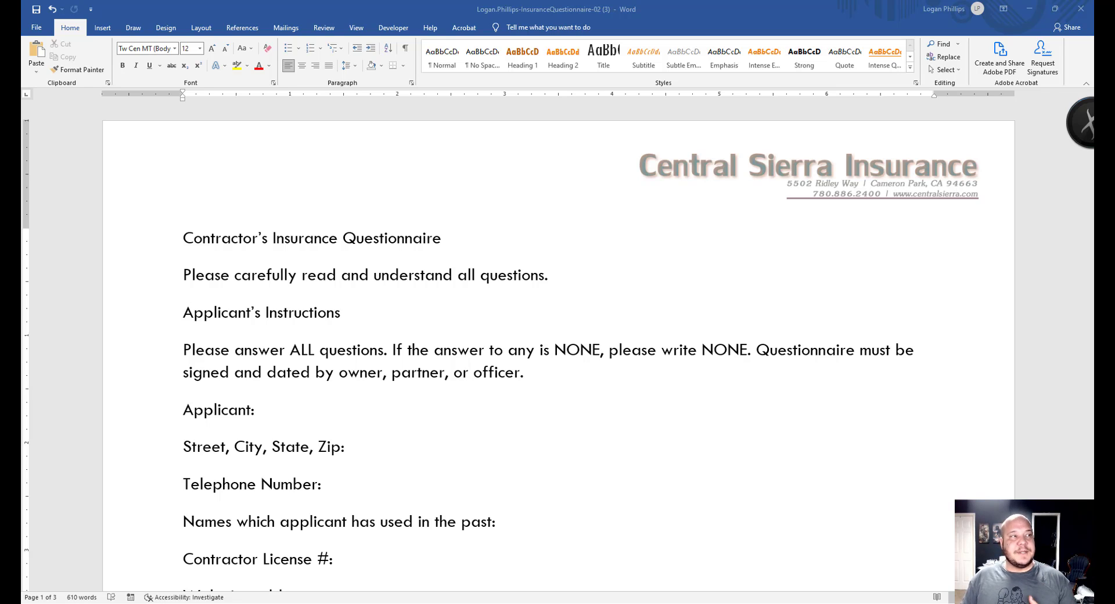
{"action": "left_click", "coordinate": [339, 251]}
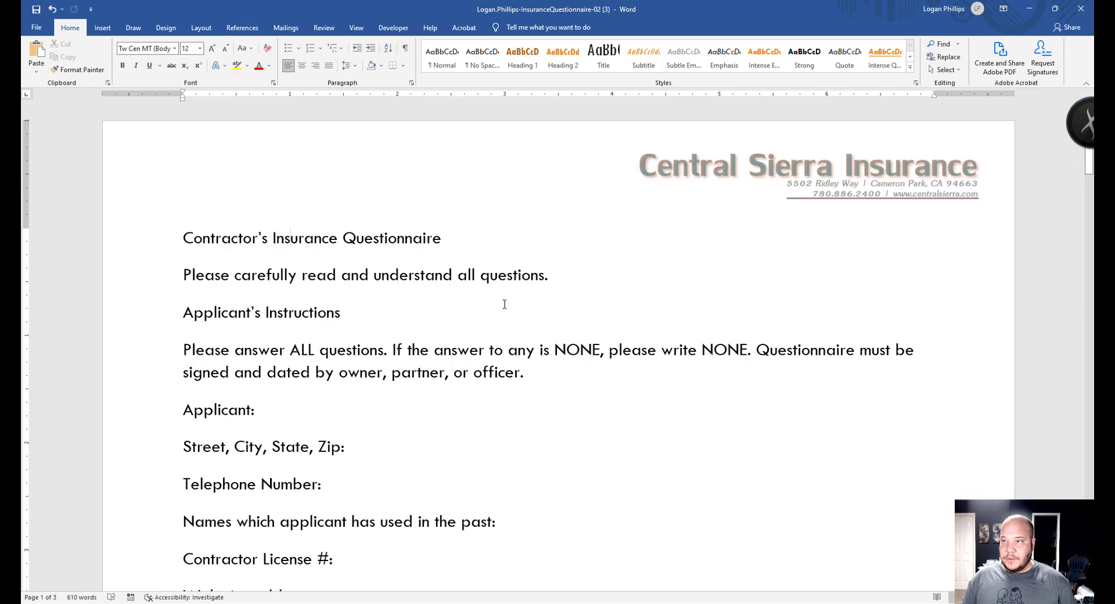
{"action": "key", "text": "ctrl+a"}
{"action": "scroll", "coordinate": [523, 325], "scroll_direction": "down", "scroll_amount": 20}
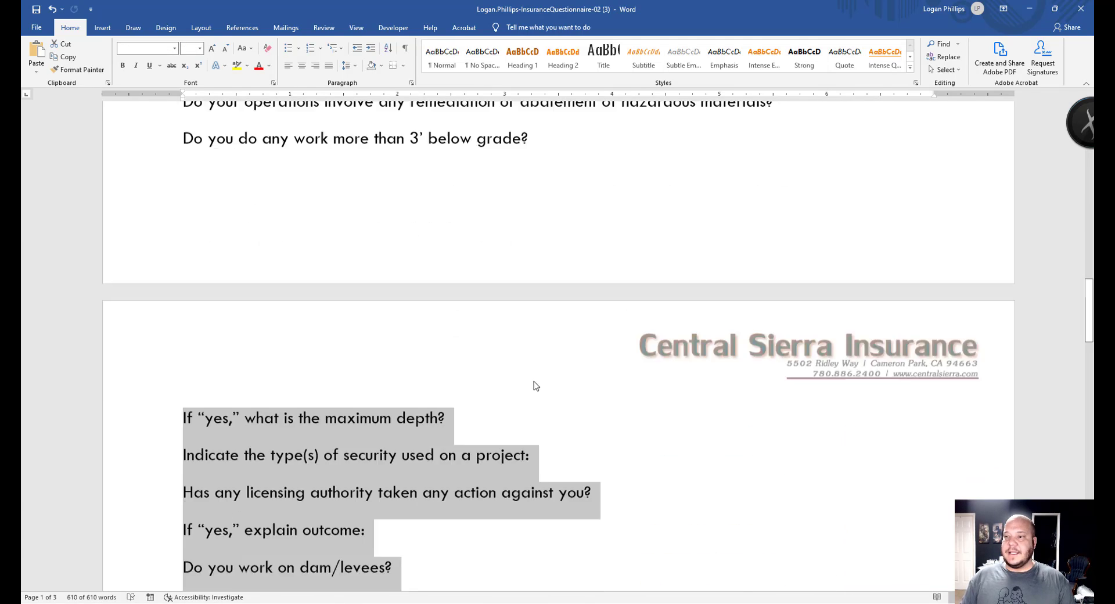
{"action": "scroll", "coordinate": [525, 375], "scroll_direction": "down", "scroll_amount": 12}
{"action": "scroll", "coordinate": [525, 373], "scroll_direction": "up", "scroll_amount": 10}
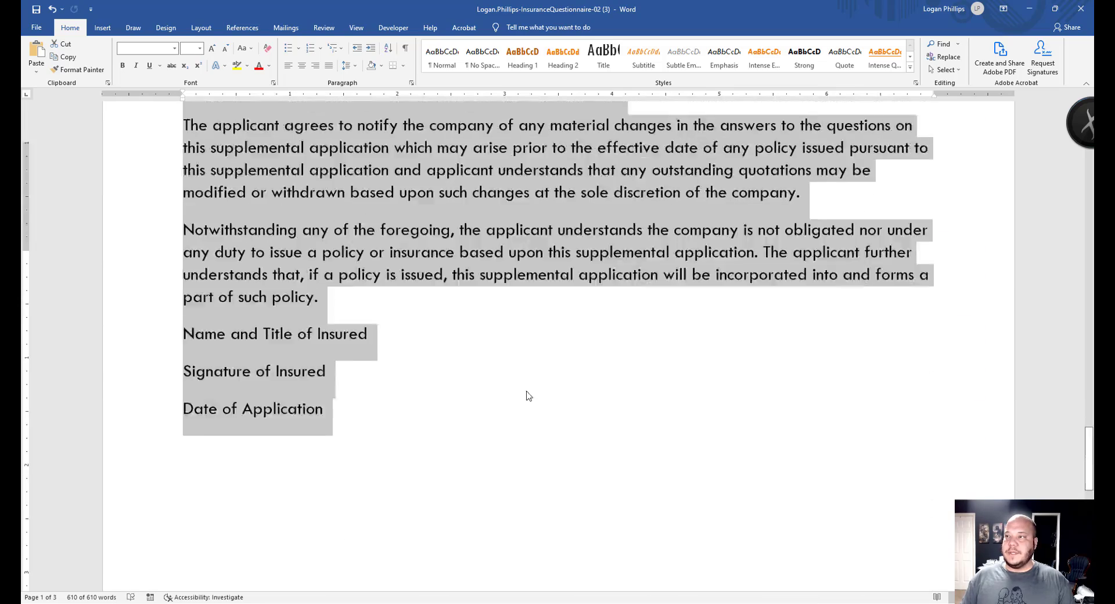
{"action": "scroll", "coordinate": [523, 395], "scroll_direction": "up", "scroll_amount": 20}
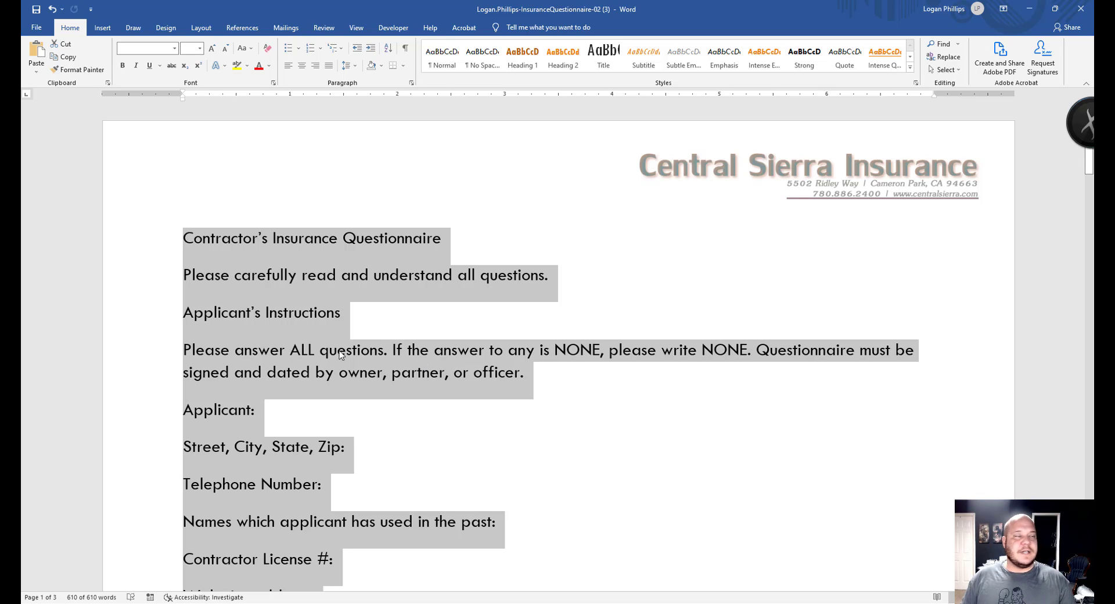
{"action": "left_click", "coordinate": [200, 48]}
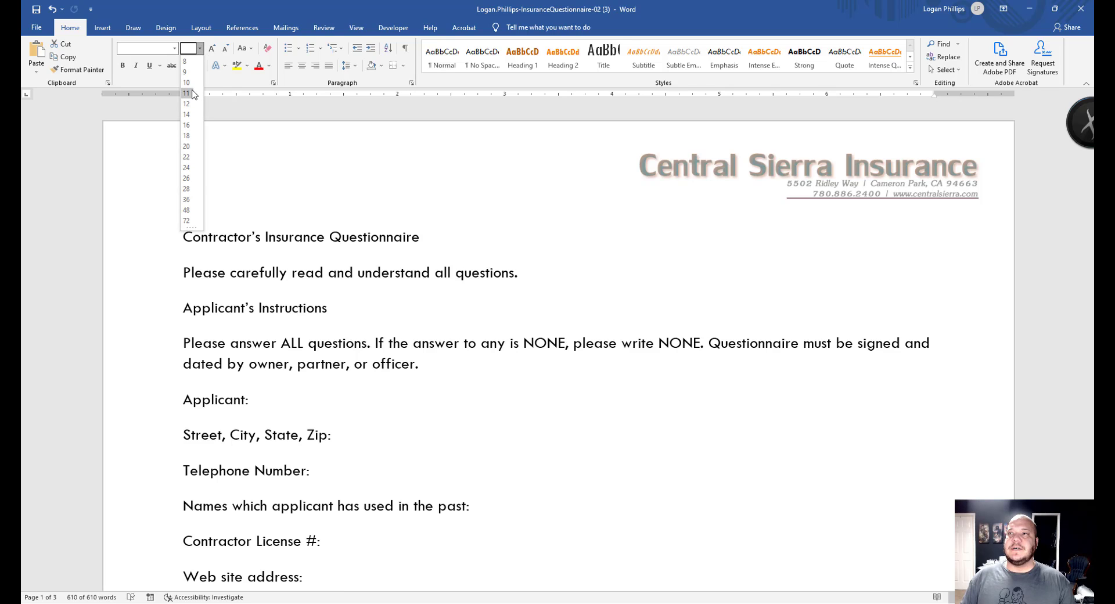
{"action": "left_click", "coordinate": [187, 93]}
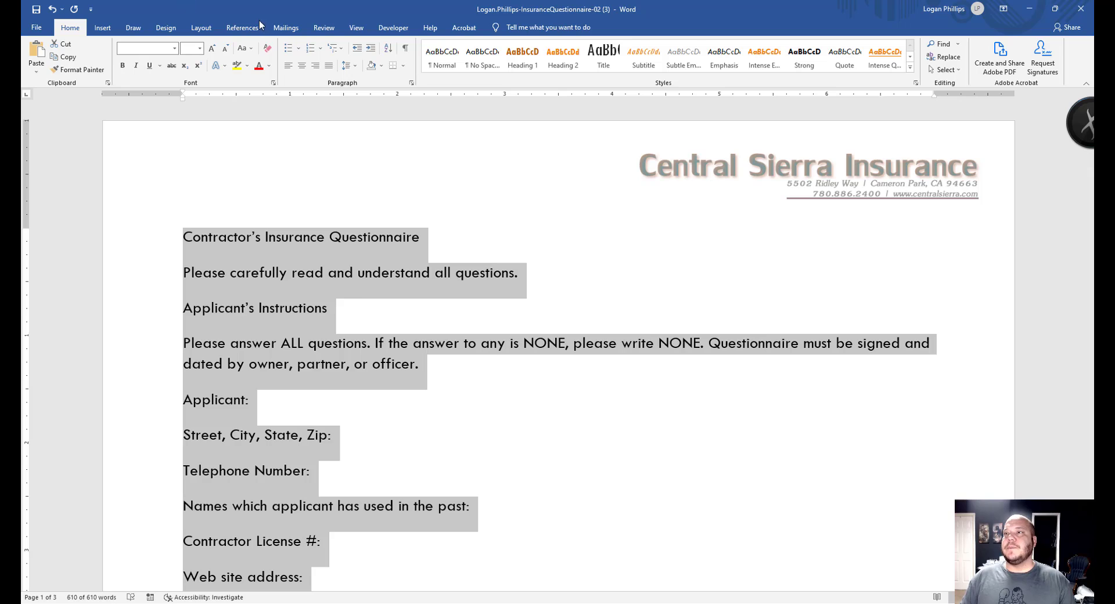
{"action": "left_click", "coordinate": [355, 69]}
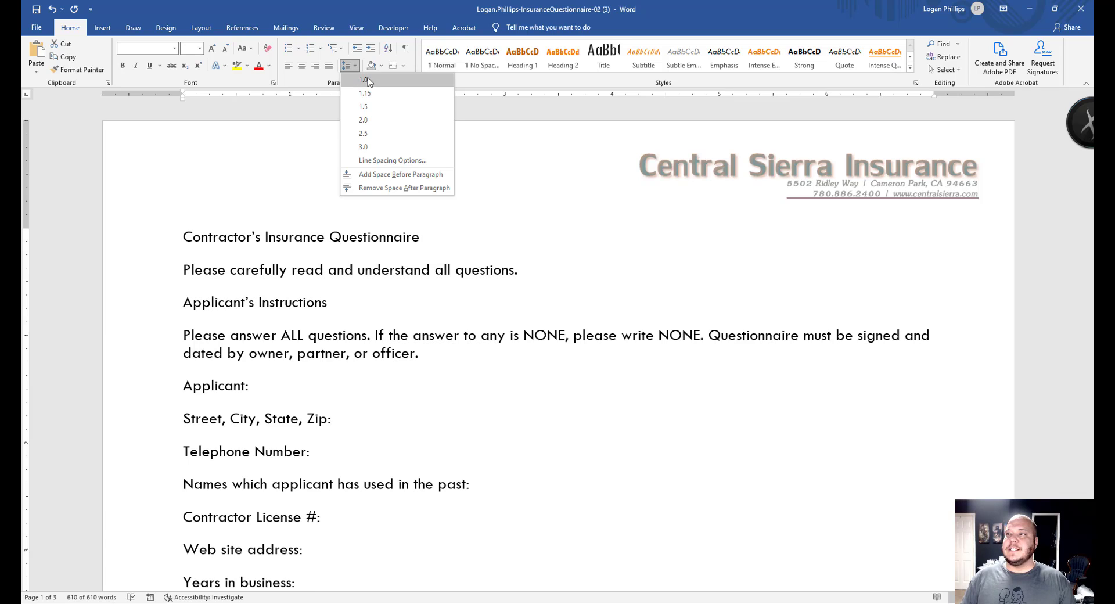
{"action": "left_click", "coordinate": [368, 79]}
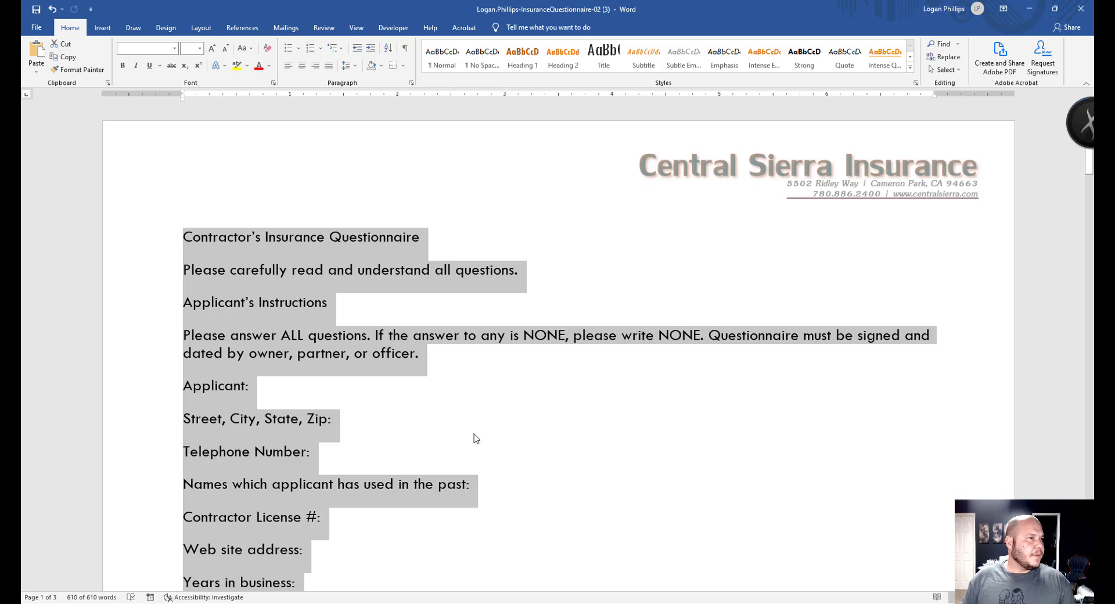
{"action": "left_click", "coordinate": [411, 83]}
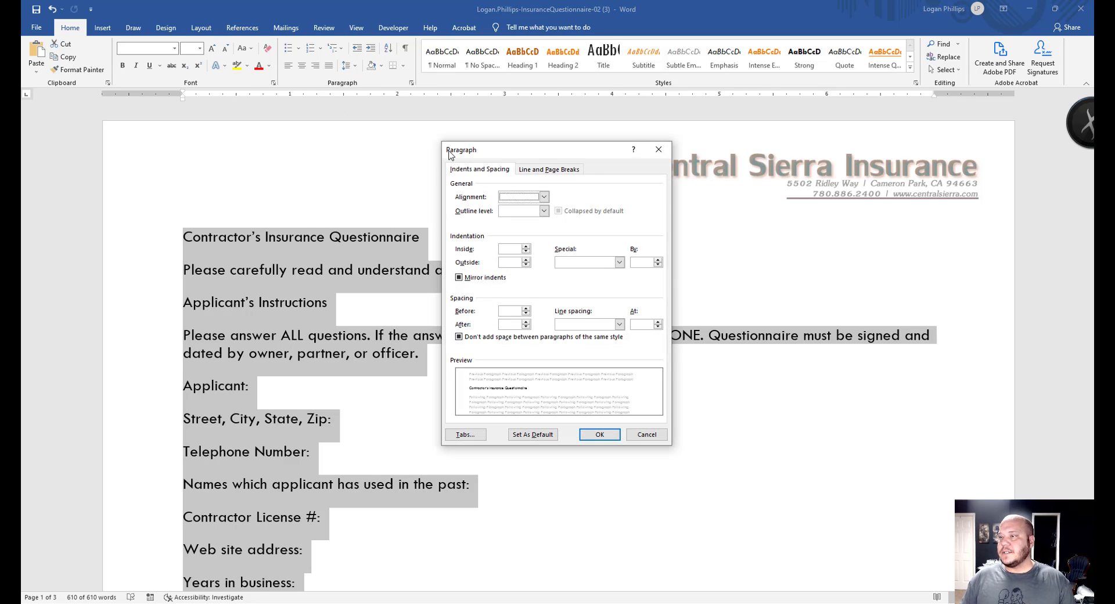
{"action": "left_click", "coordinate": [525, 309]}
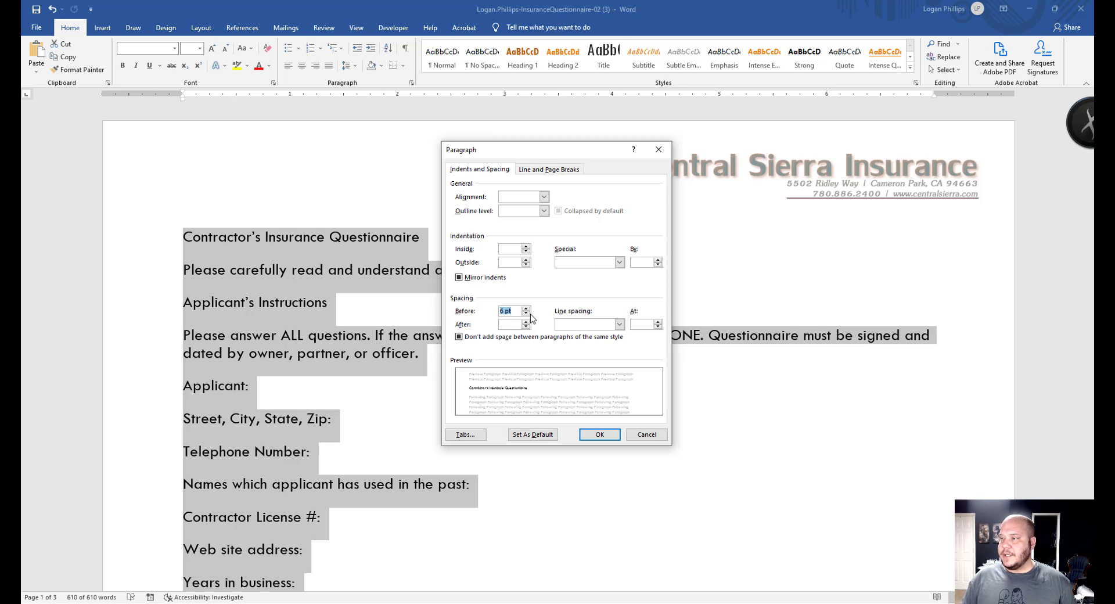
{"action": "left_click", "coordinate": [647, 434]}
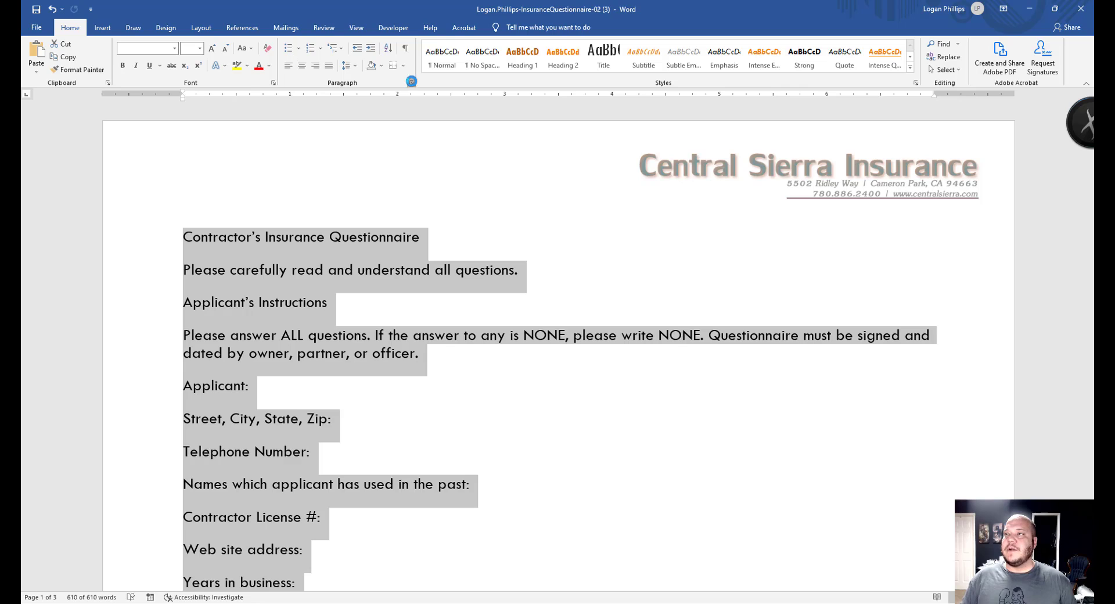
Set the spacing after paragraphs to 6 pt for the entire document.
{"action": "left_click", "coordinate": [411, 83]}
{"action": "left_click", "coordinate": [527, 322]}
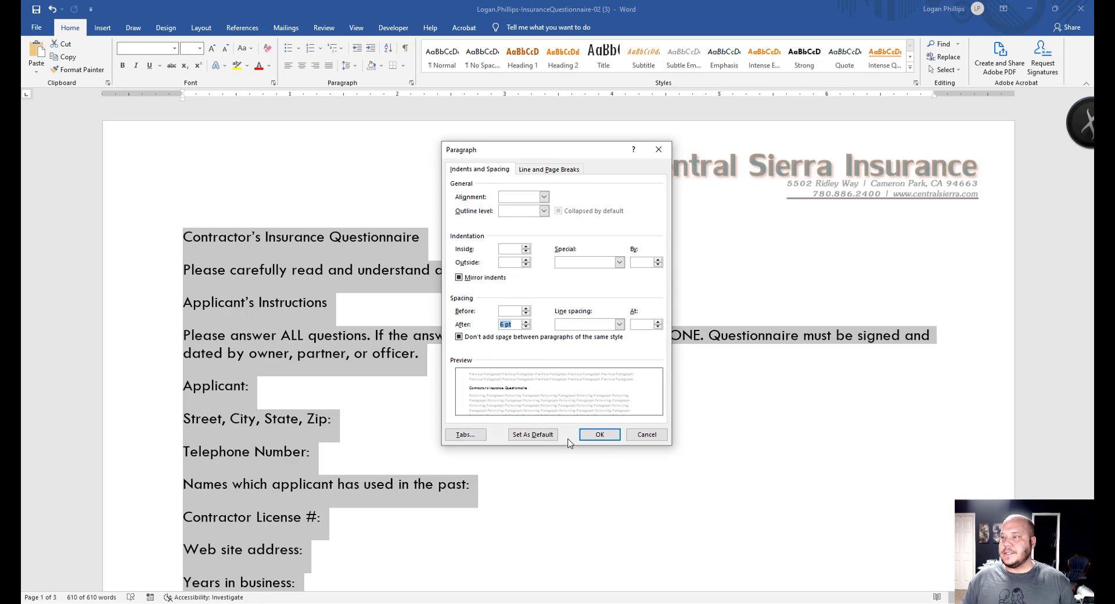
{"action": "left_click", "coordinate": [600, 434]}
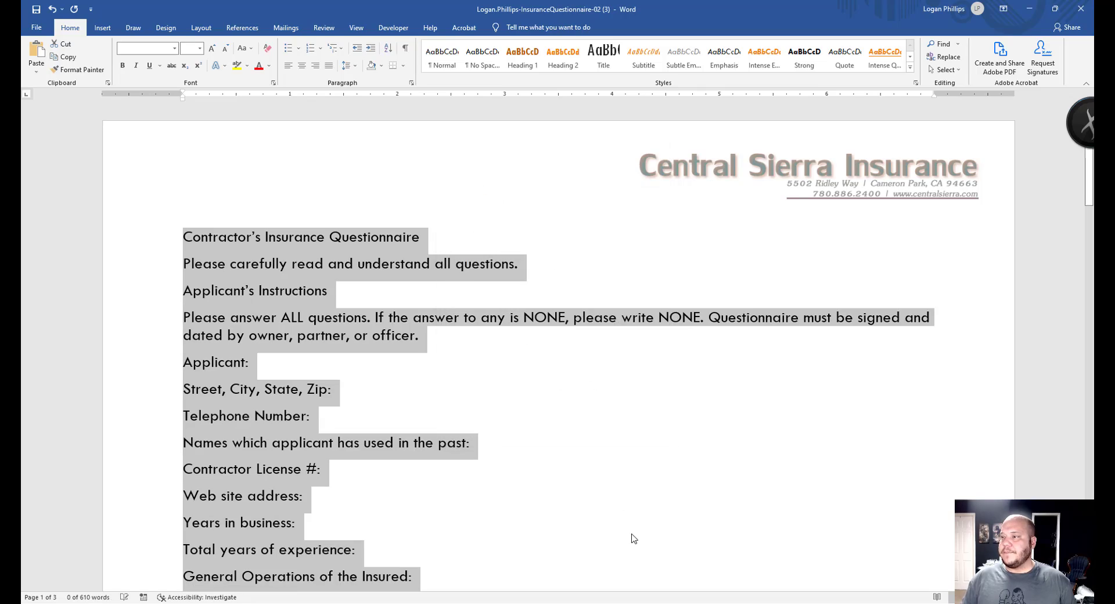
Deselect the text and review the new spacing from the questionnaire's first page to the signature and date lines.
{"action": "left_click", "coordinate": [500, 445]}
{"action": "scroll", "coordinate": [512, 425], "scroll_direction": "down", "scroll_amount": 5}
{"action": "scroll", "coordinate": [512, 425], "scroll_direction": "down", "scroll_amount": 15}
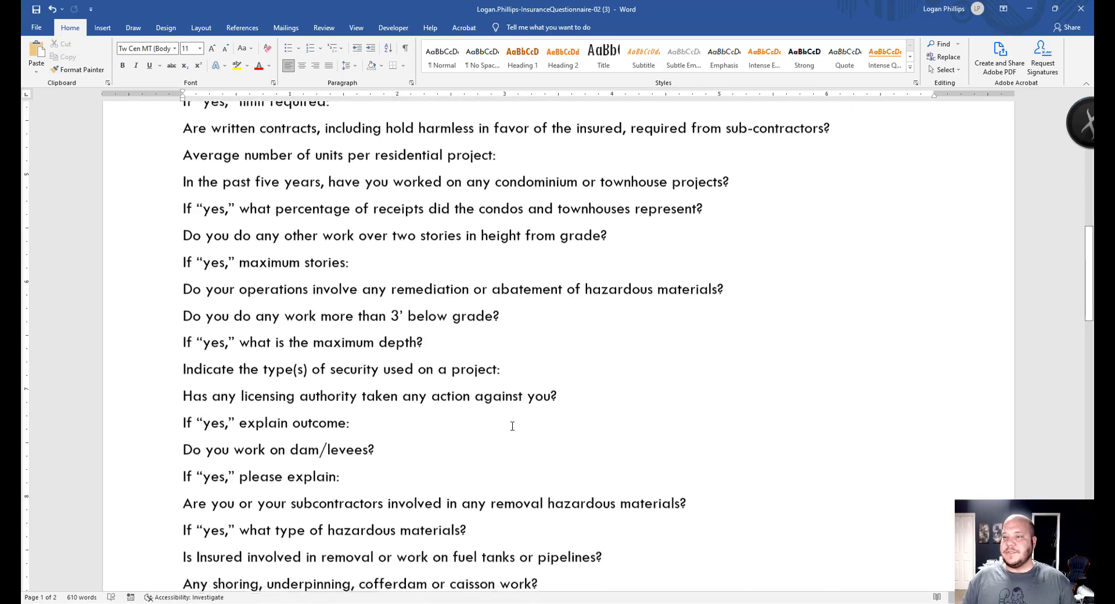
{"action": "scroll", "coordinate": [513, 431], "scroll_direction": "down", "scroll_amount": 3}
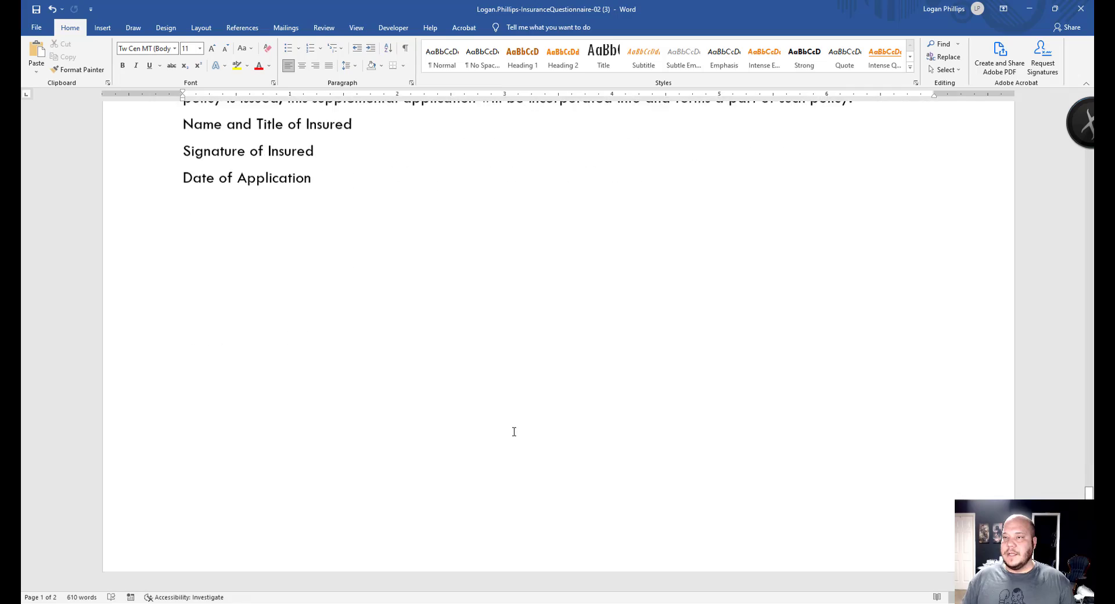
{"action": "scroll", "coordinate": [511, 432], "scroll_direction": "up", "scroll_amount": 15}
{"action": "scroll", "coordinate": [453, 406], "scroll_direction": "up", "scroll_amount": 10}
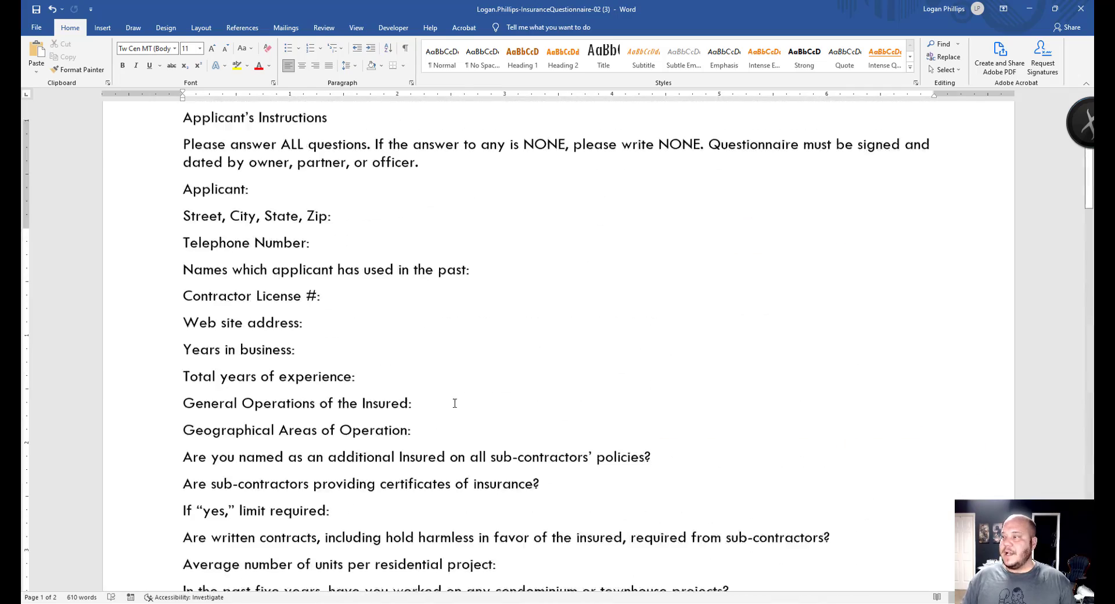
{"action": "scroll", "coordinate": [458, 406], "scroll_direction": "down", "scroll_amount": 14}
{"action": "scroll", "coordinate": [470, 417], "scroll_direction": "down", "scroll_amount": 5}
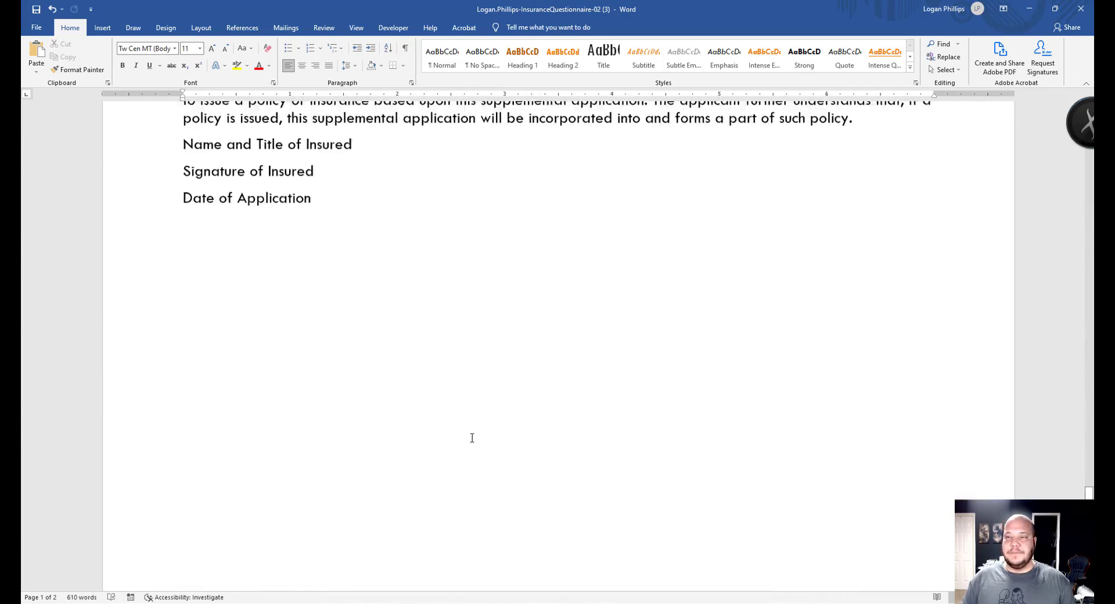
{"action": "scroll", "coordinate": [471, 406], "scroll_direction": "up", "scroll_amount": 18}
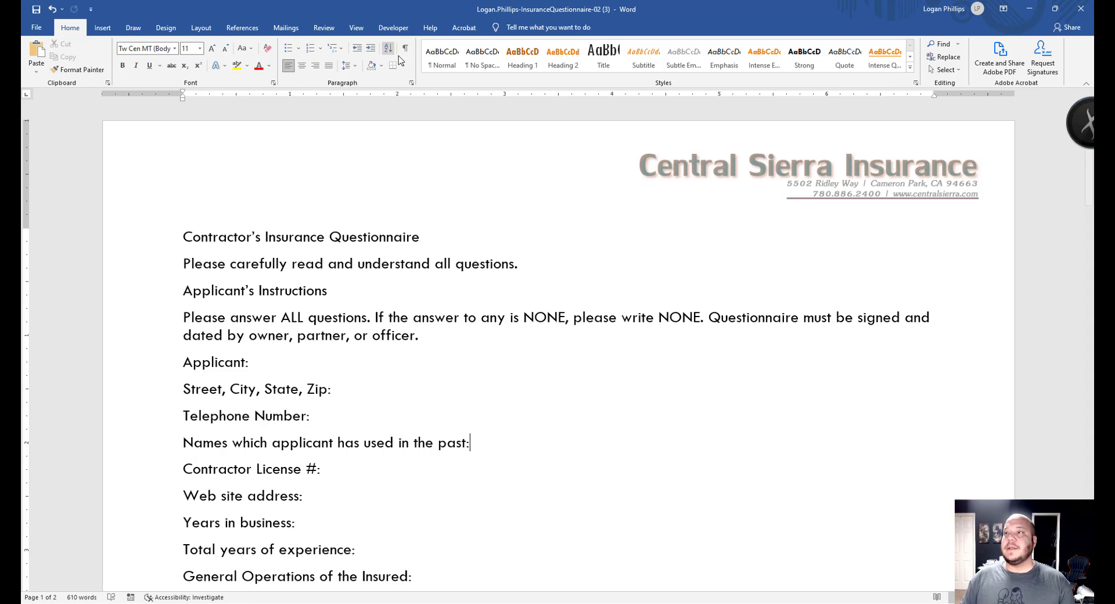
Check the paragraph and line spacing settings of the "Names which applicant has used in the past:" line without changing them.
{"action": "left_click", "coordinate": [412, 82]}
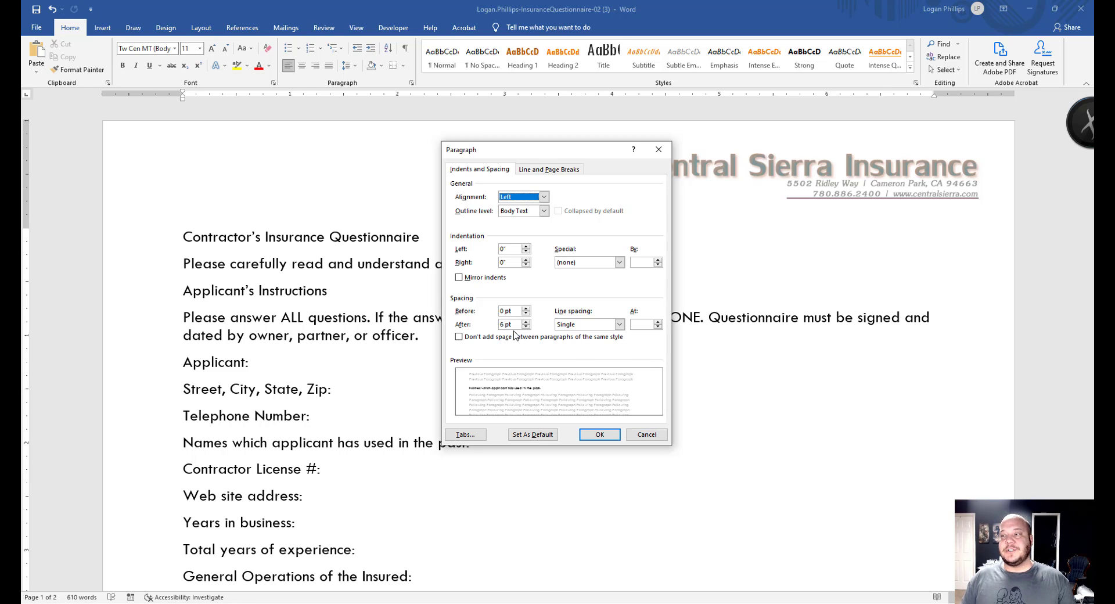
{"action": "left_click", "coordinate": [646, 435]}
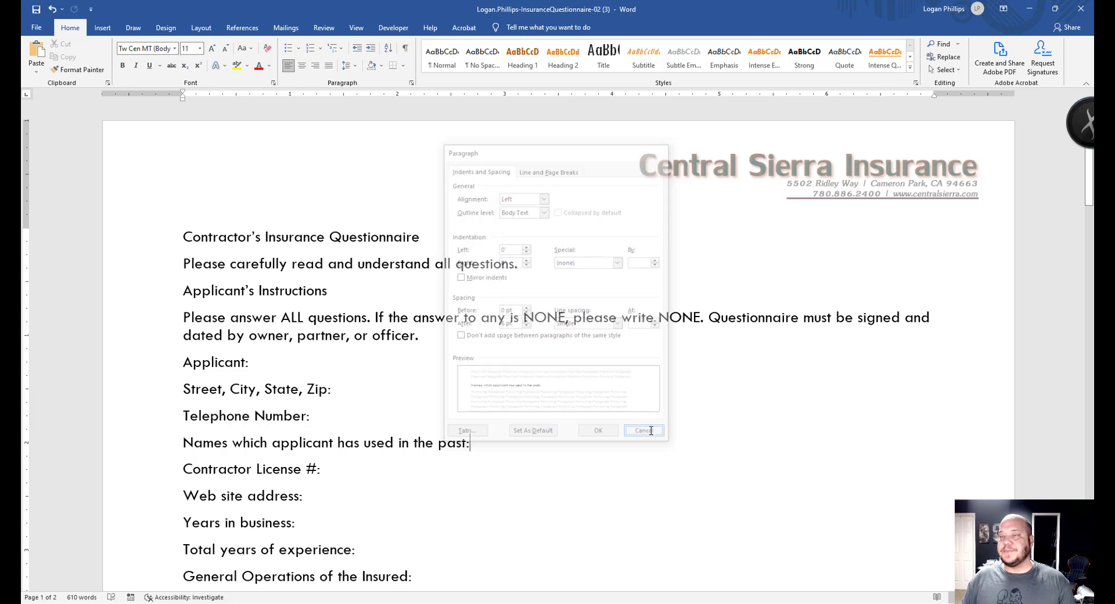
{"action": "left_click", "coordinate": [347, 65]}
{"action": "left_click", "coordinate": [732, 327]}
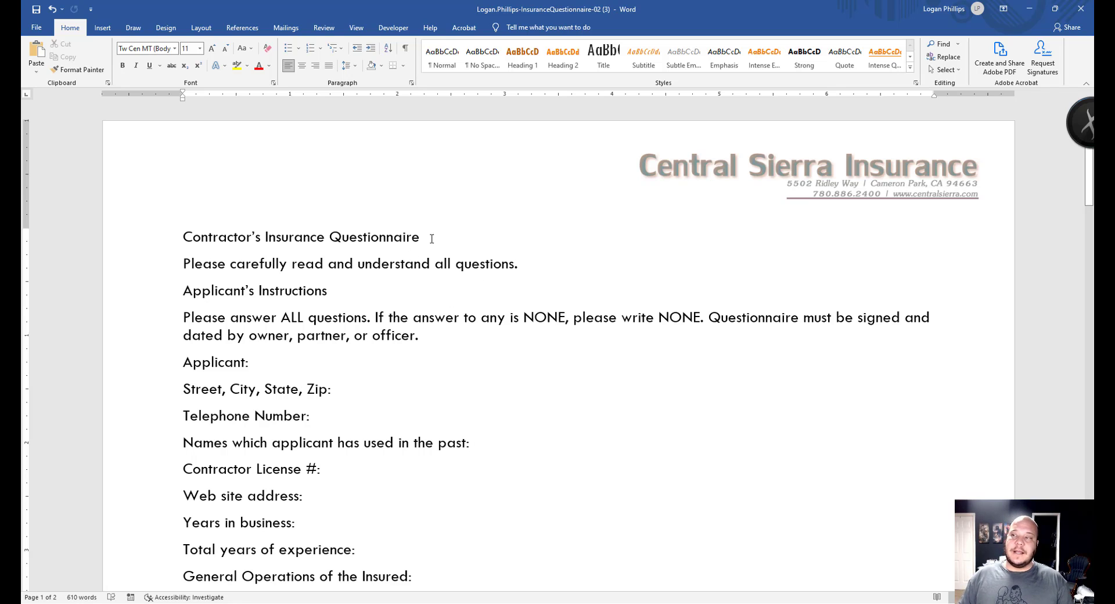
Apply the Title style to the heading "Contractor's Insurance Questionnaire".
{"action": "left_click_drag", "start_coordinate": [433, 238], "coordinate": [155, 250]}
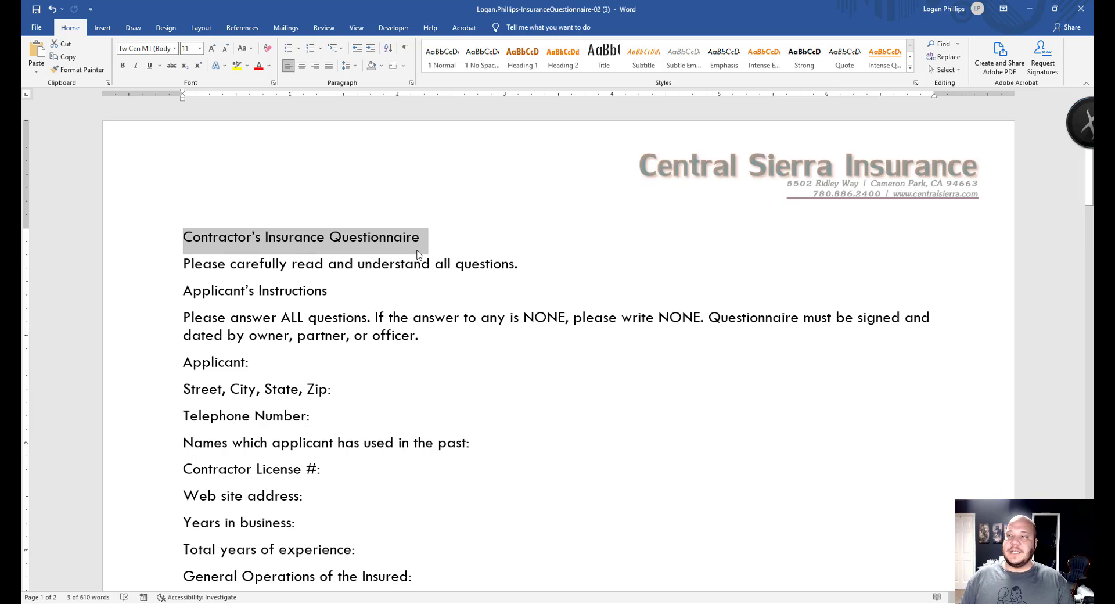
{"action": "left_click", "coordinate": [603, 57]}
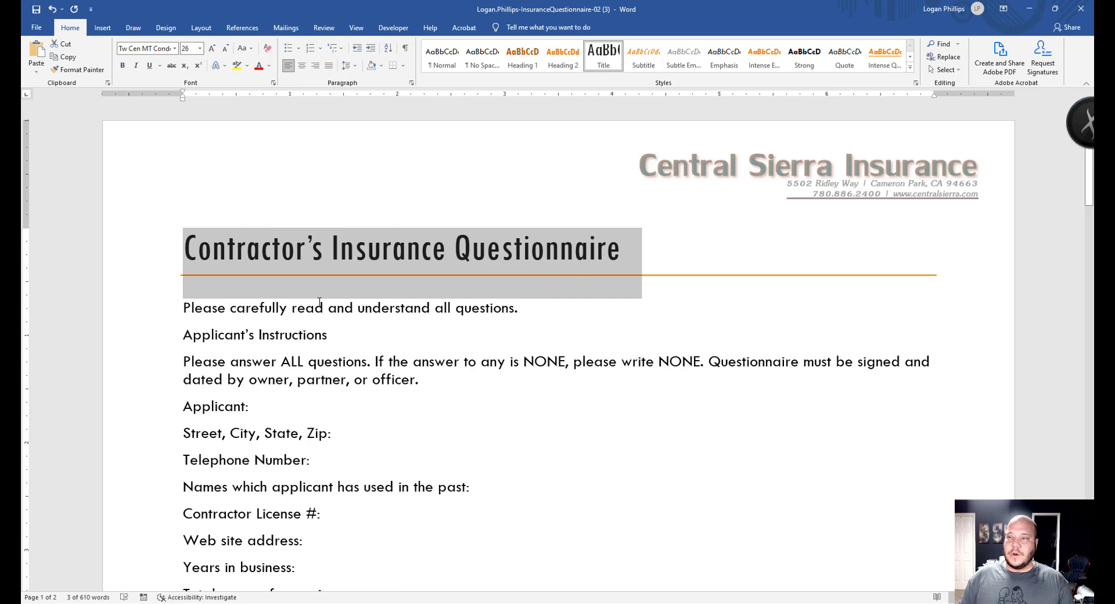
{"action": "left_click", "coordinate": [295, 308]}
Apply the Book Title style to the line "Please carefully read and understand all questions.".
{"action": "left_click_drag", "start_coordinate": [530, 311], "coordinate": [177, 308]}
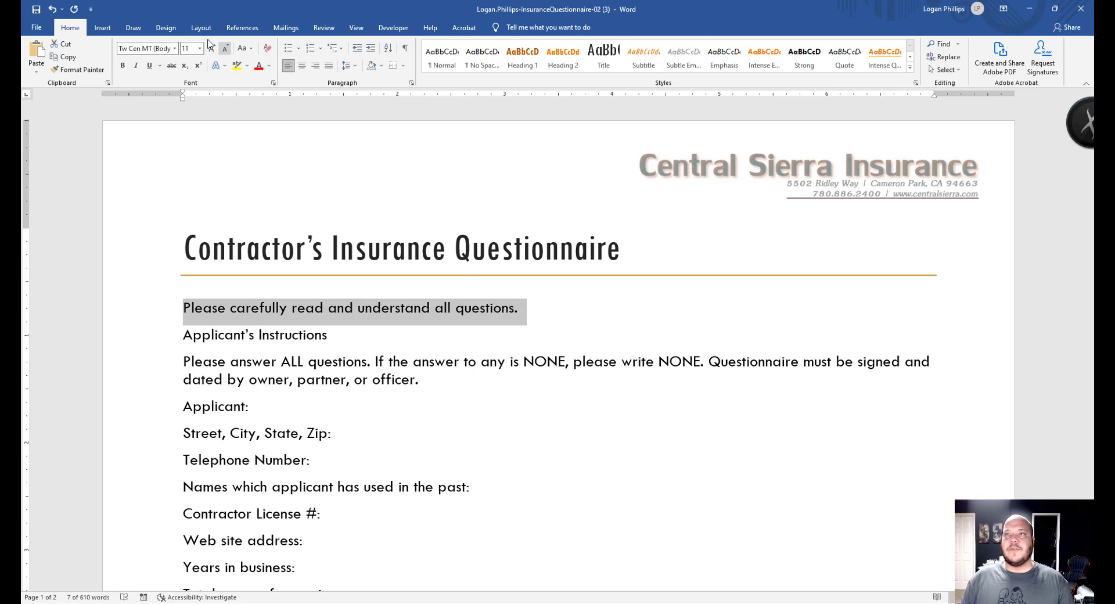
{"action": "left_click", "coordinate": [910, 68]}
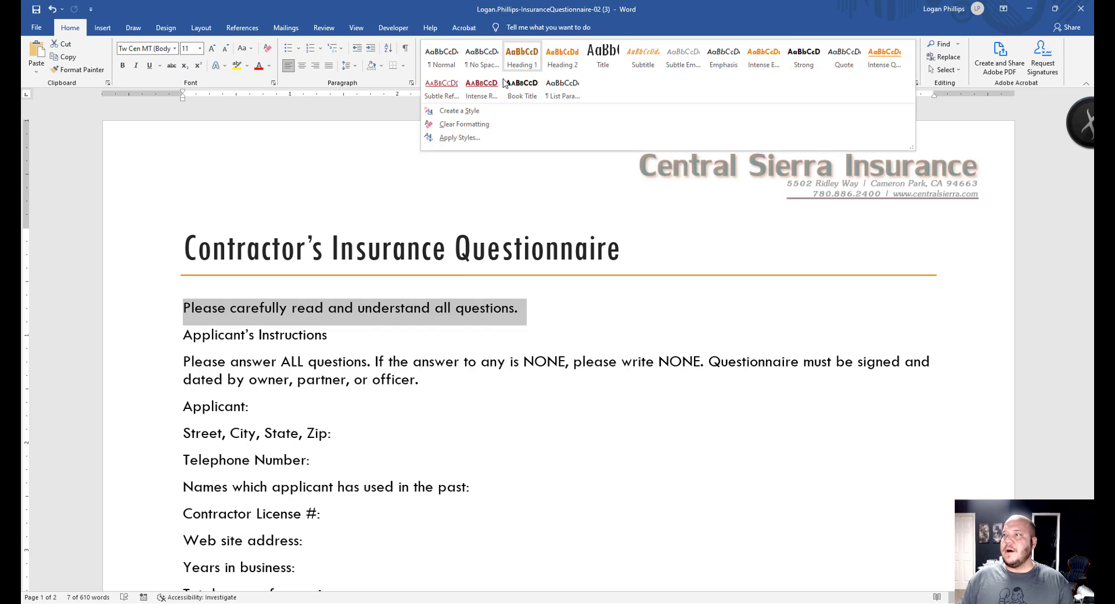
{"action": "left_click", "coordinate": [520, 94]}
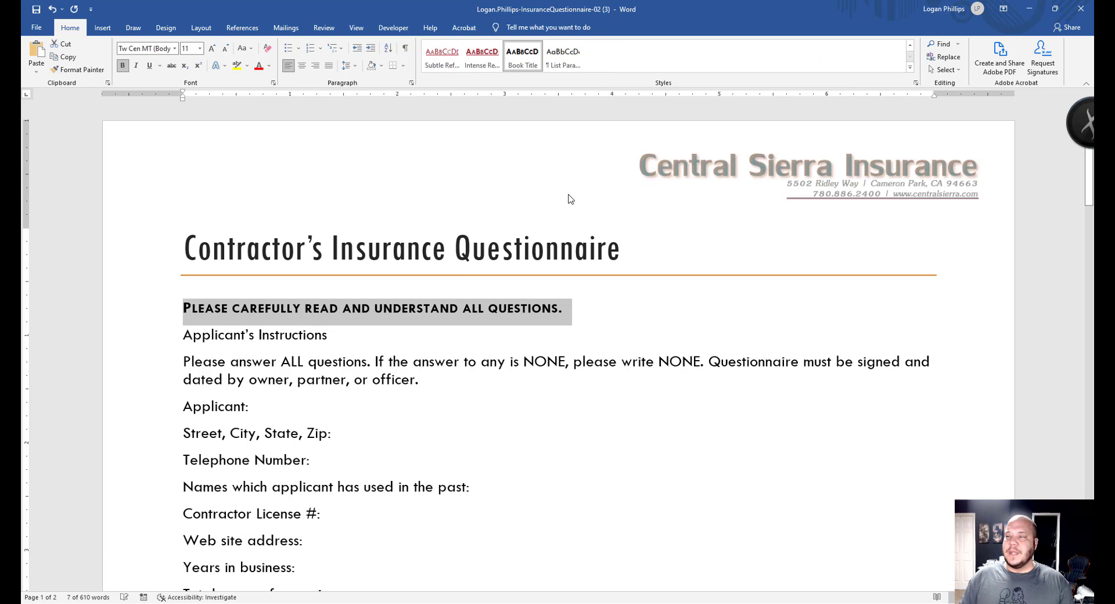
{"action": "left_click", "coordinate": [537, 344]}
{"action": "left_click", "coordinate": [521, 376]}
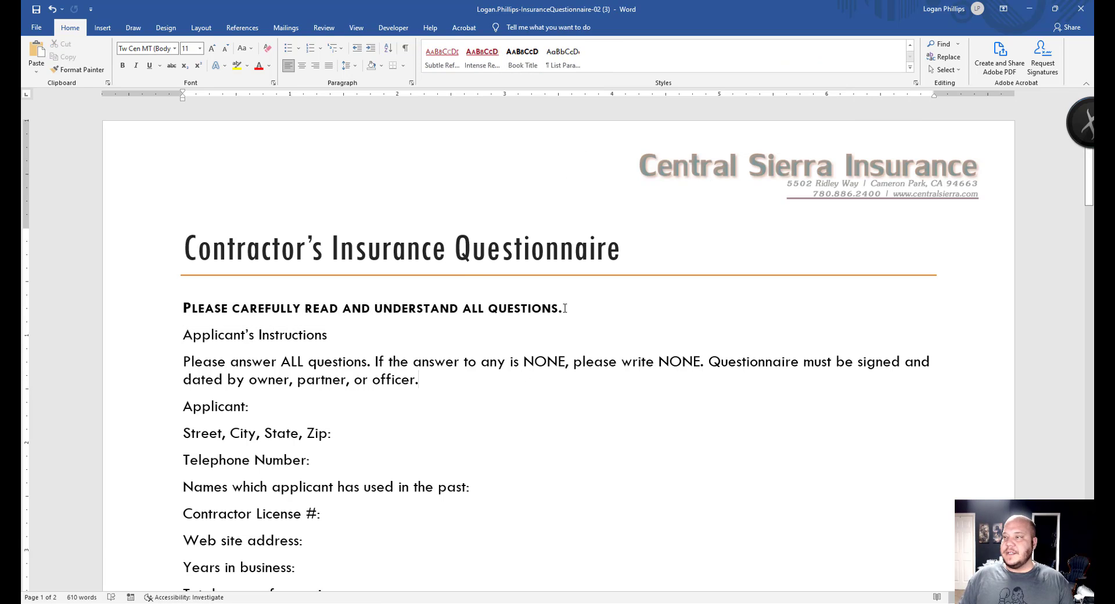
Reselect the "Please carefully read and understand all questions." line and reapply the Book Title style to it.
{"action": "left_click_drag", "start_coordinate": [564, 308], "coordinate": [183, 308]}
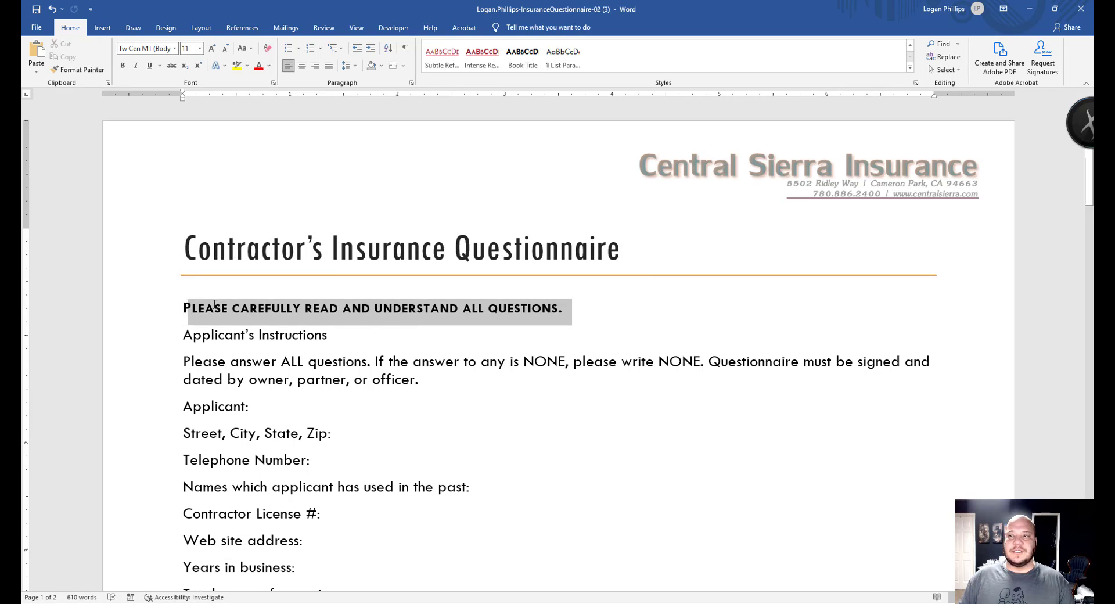
{"action": "right_click", "coordinate": [367, 315]}
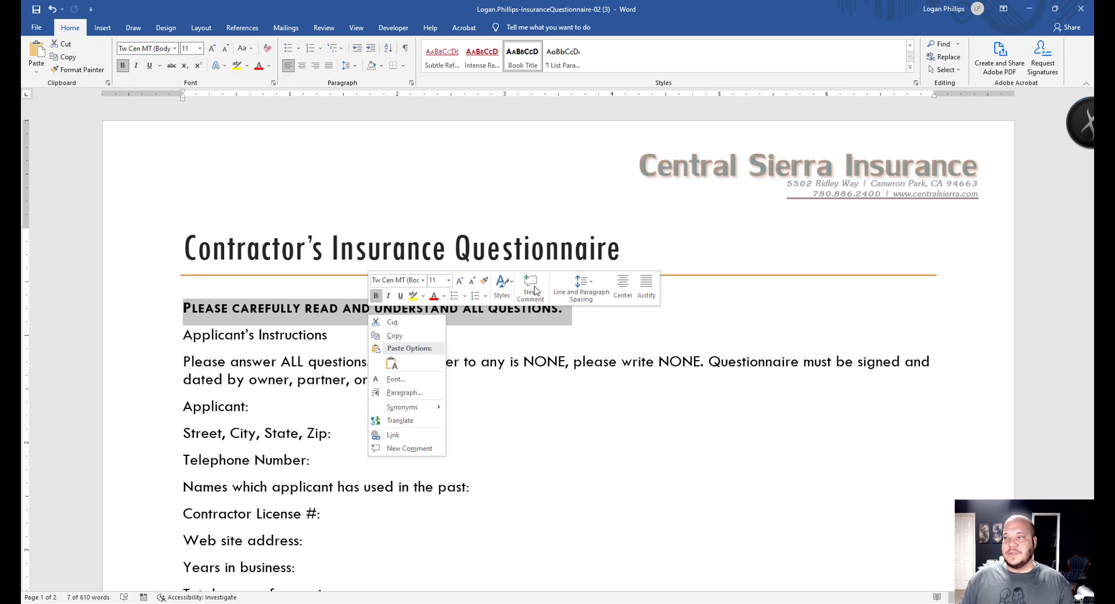
{"action": "left_click", "coordinate": [501, 286]}
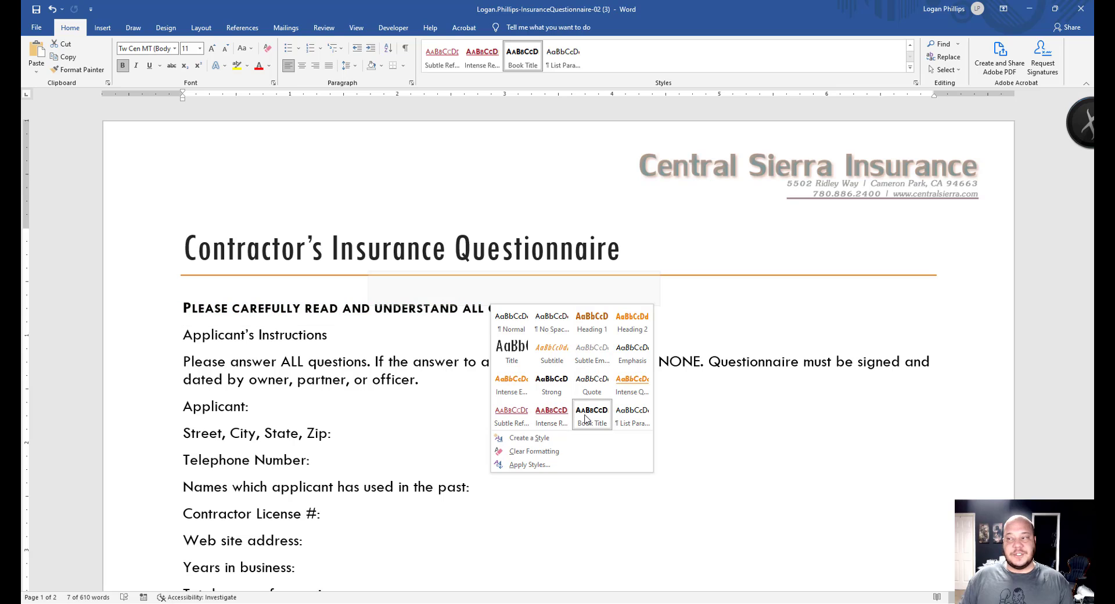
{"action": "left_click", "coordinate": [585, 418]}
{"action": "left_click", "coordinate": [572, 506]}
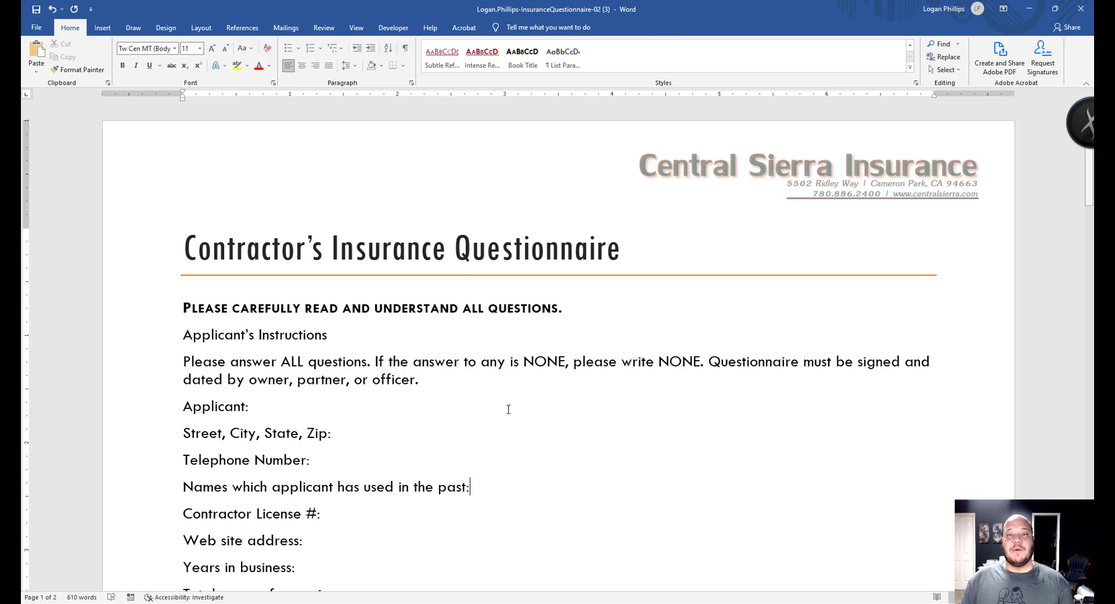
{"action": "left_click", "coordinate": [430, 406]}
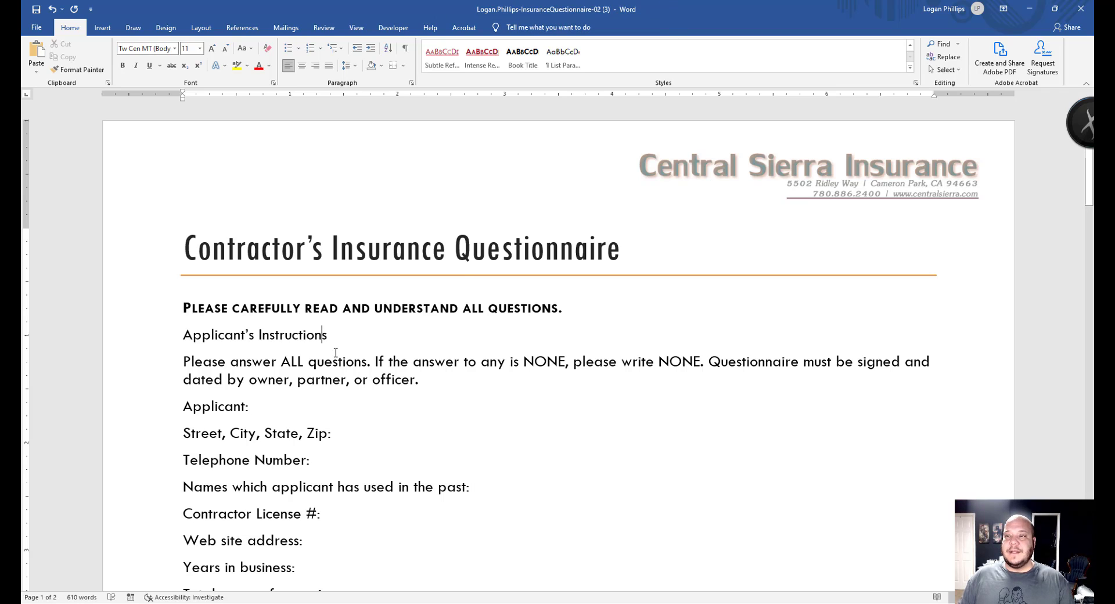
{"action": "left_click_drag", "start_coordinate": [335, 334], "coordinate": [205, 331]}
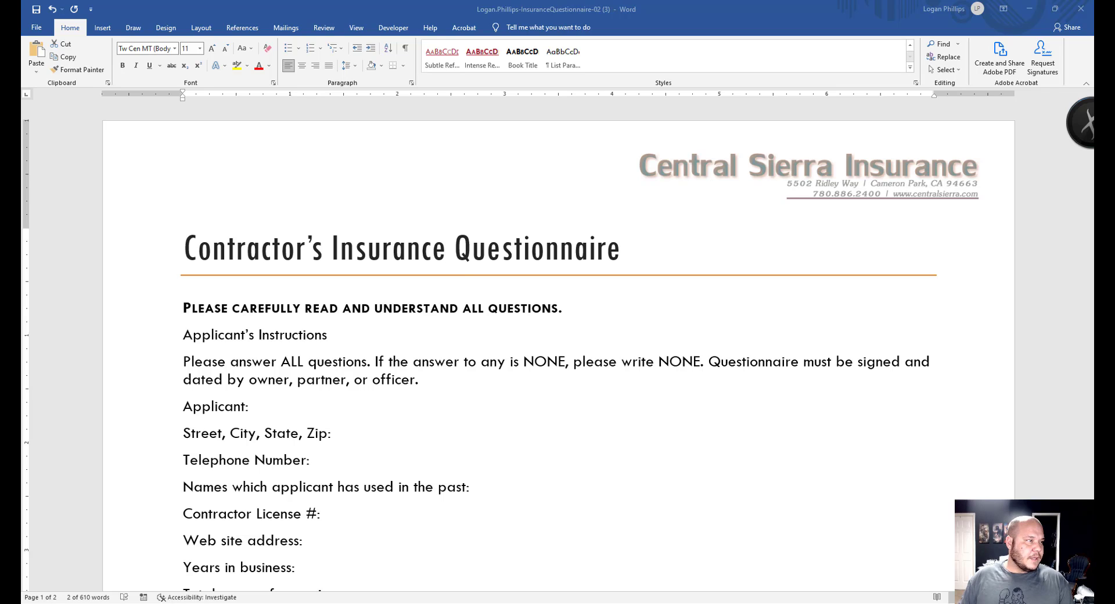
{"action": "left_click", "coordinate": [475, 386]}
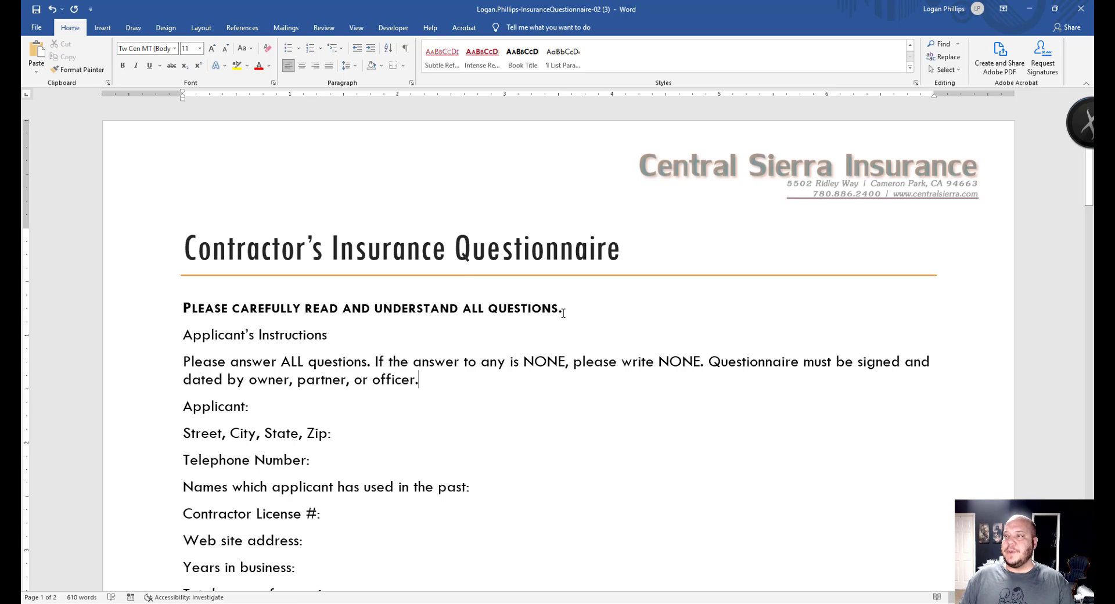
Change the case of the line "Please carefully read and understand all questions." to UPPERCASE.
{"action": "left_click_drag", "start_coordinate": [575, 308], "coordinate": [175, 309]}
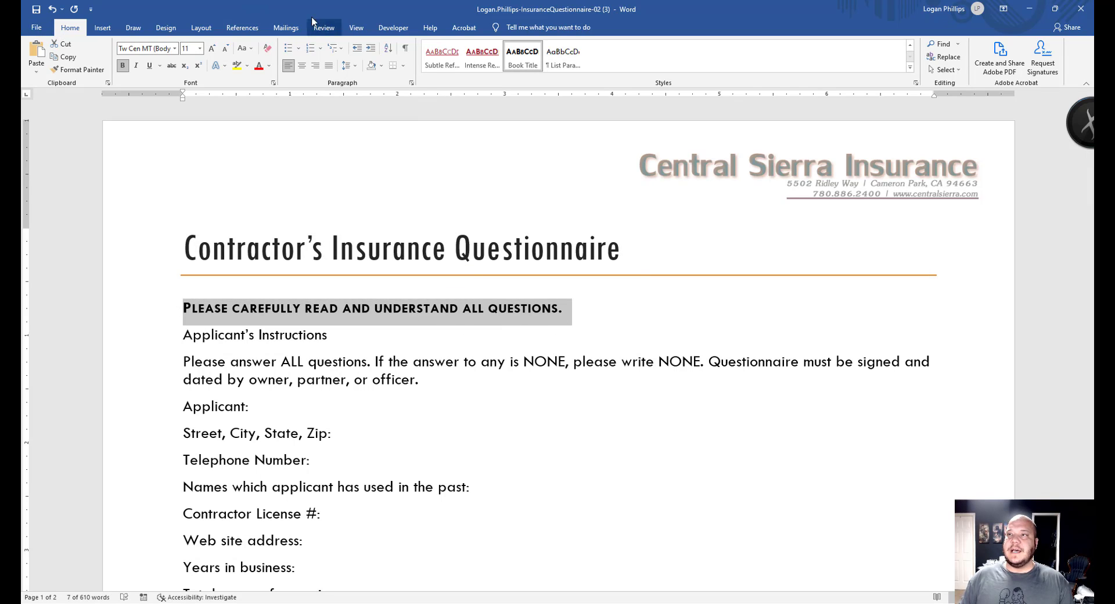
{"action": "left_click", "coordinate": [244, 48]}
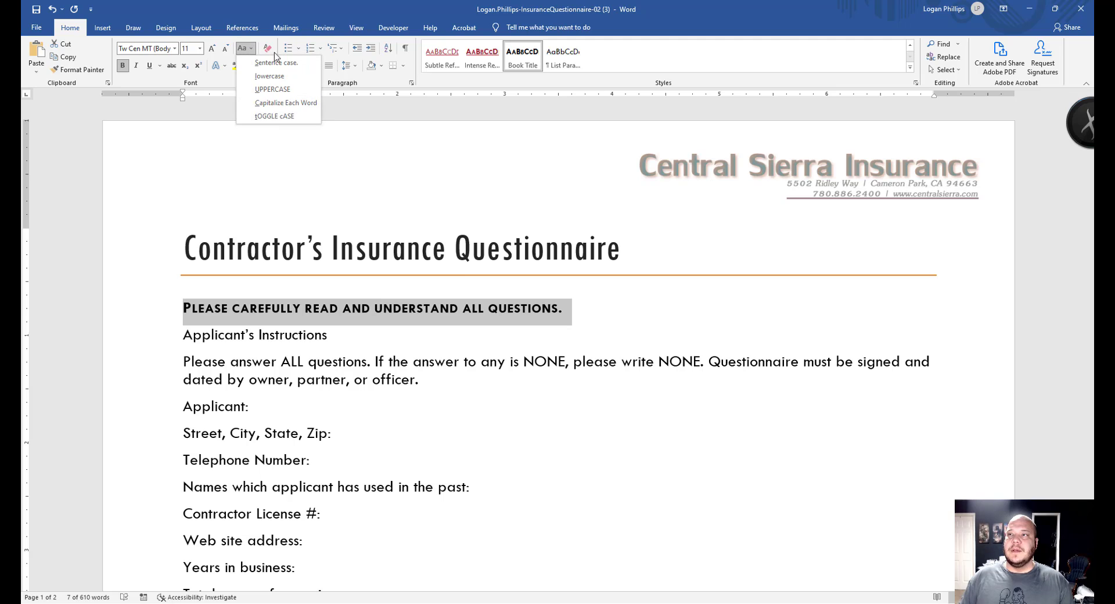
{"action": "left_click", "coordinate": [302, 90]}
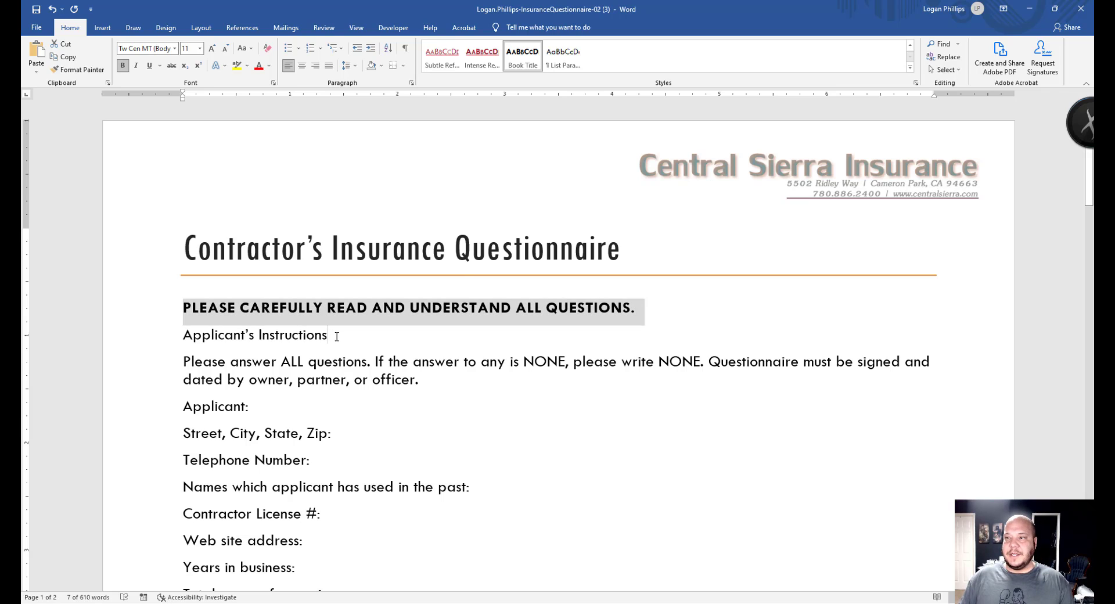
Apply the Intense Quote style to the "Applicant's Instructions" line.
{"action": "left_click_drag", "start_coordinate": [336, 334], "coordinate": [183, 337]}
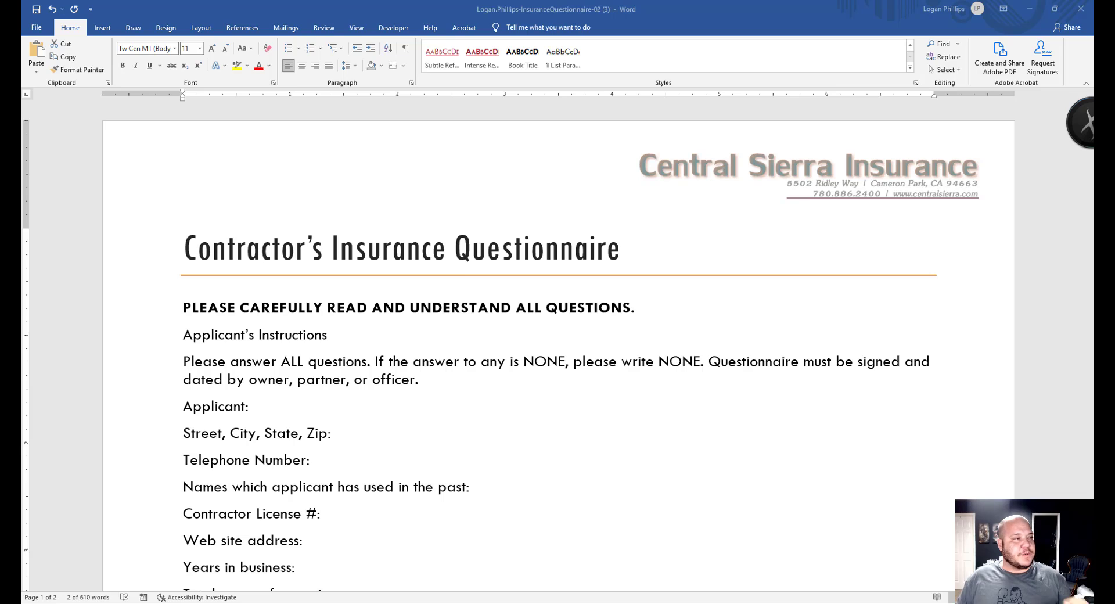
{"action": "left_click", "coordinate": [132, 334]}
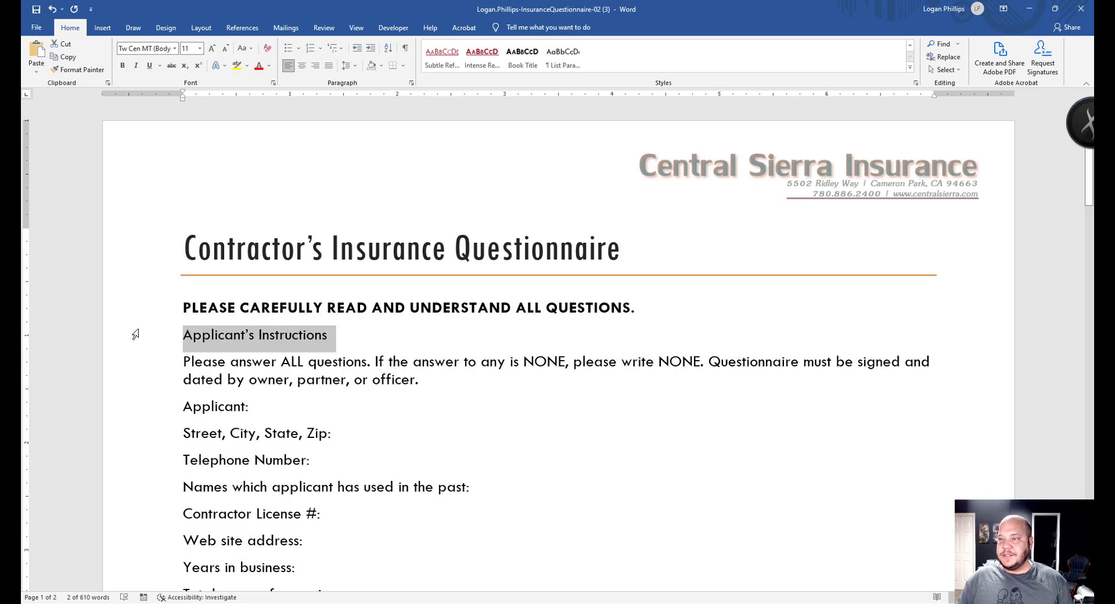
{"action": "left_click", "coordinate": [165, 30]}
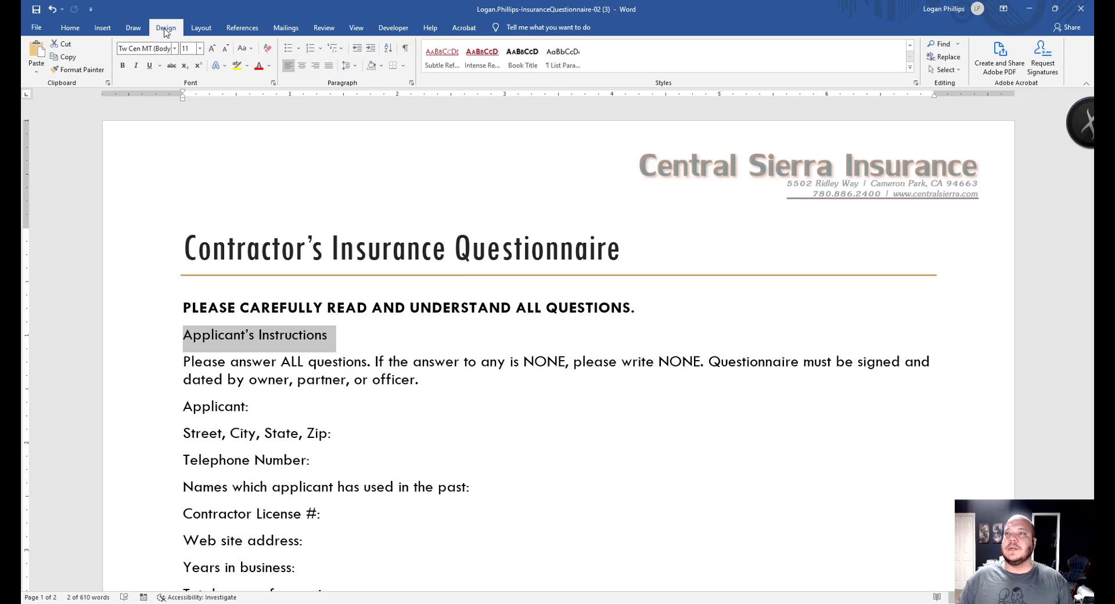
{"action": "left_click", "coordinate": [70, 28]}
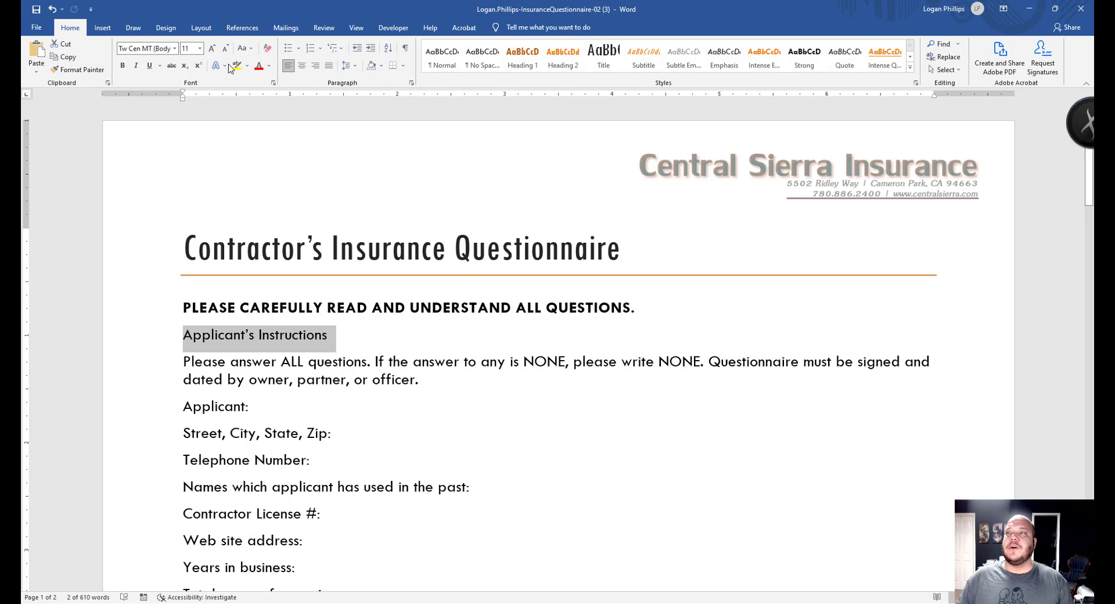
{"action": "left_click", "coordinate": [893, 62]}
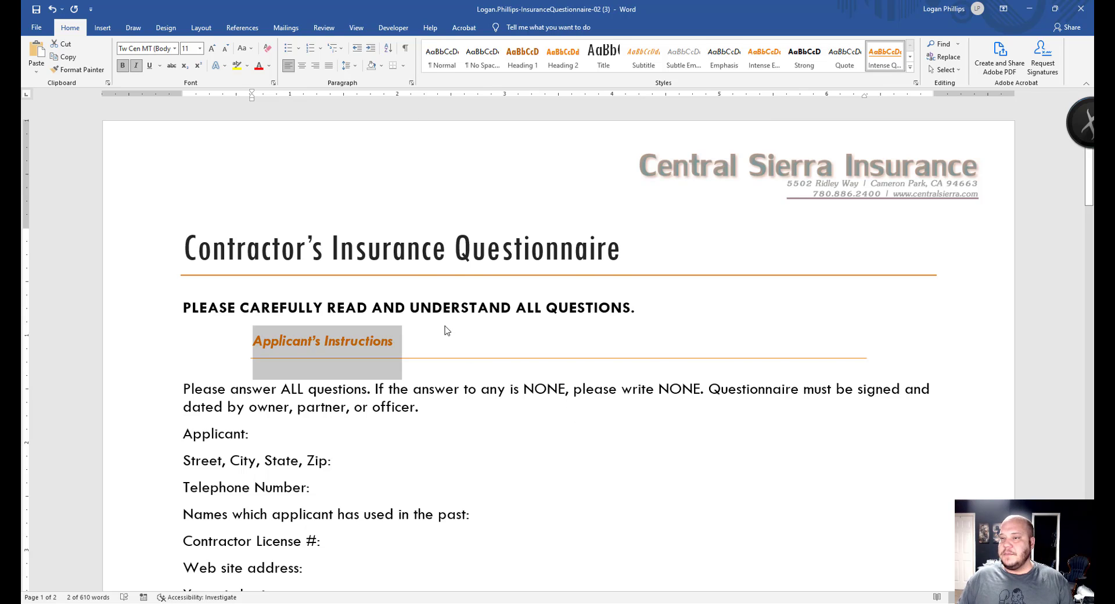
Apply the Strong style to the word "ALL" and both occurrences of "NONE" in the paragraph below "Applicant's Instructions".
{"action": "scroll", "coordinate": [260, 219], "scroll_direction": "down", "scroll_amount": 1}
{"action": "double_click", "coordinate": [294, 335]}
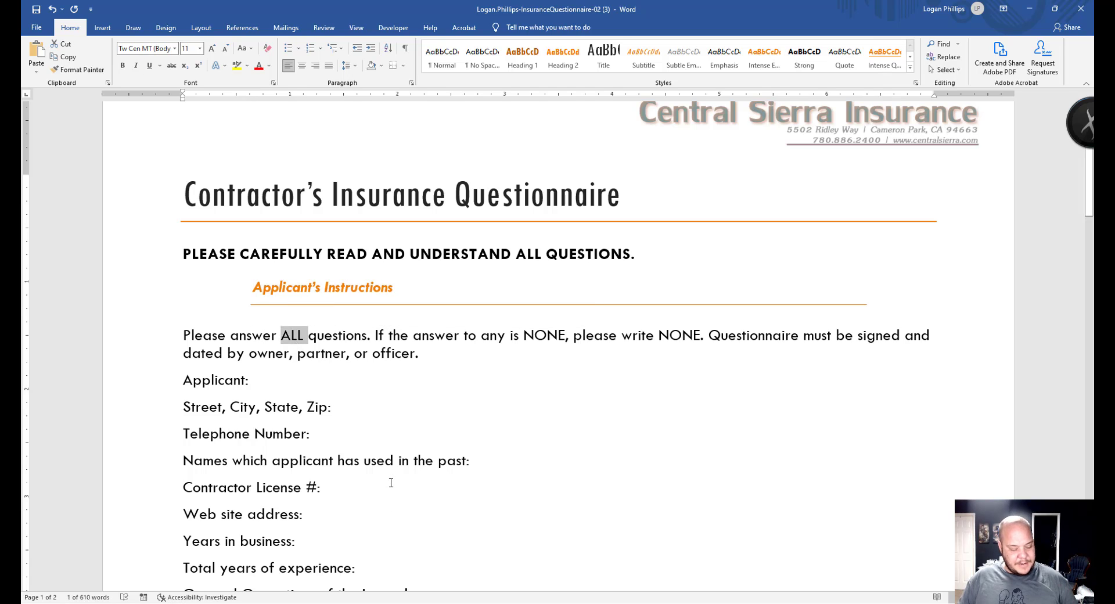
{"action": "double_click", "coordinate": [543, 337], "text": "ctrl"}
{"action": "double_click", "coordinate": [679, 336], "text": "ctrl"}
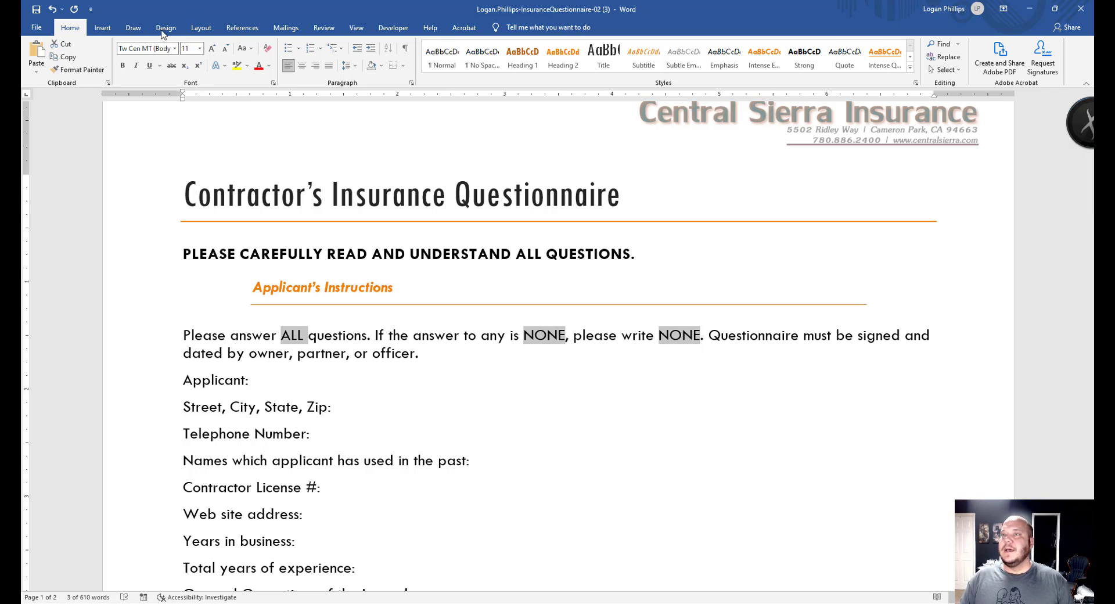
{"action": "left_click", "coordinate": [804, 57]}
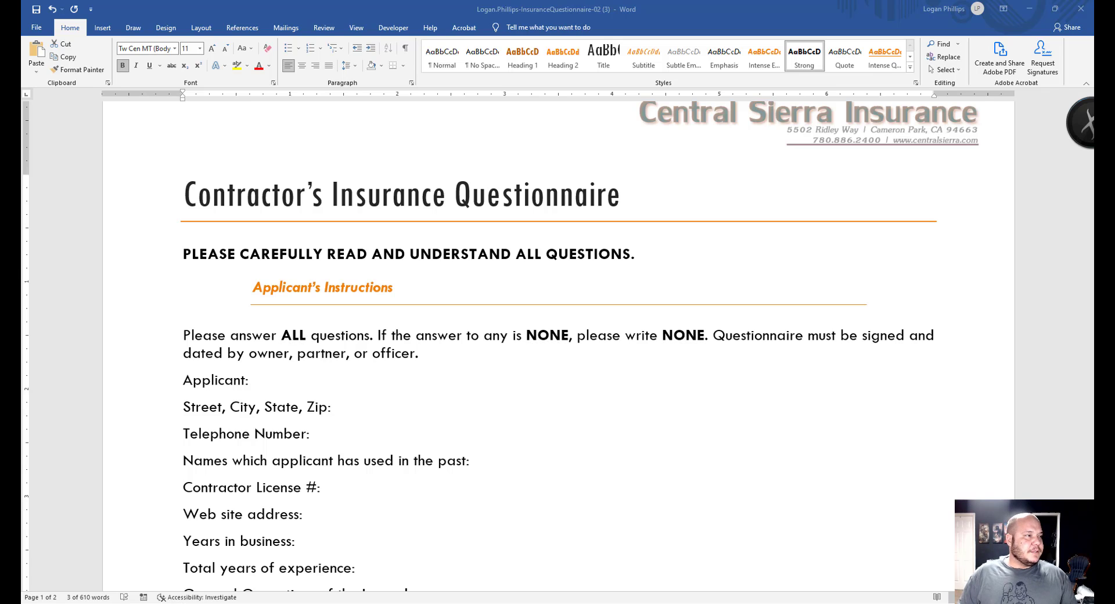
Apply the Intense Quote style to the "Insurance Application Disclaimer" line on page 2.
{"action": "scroll", "coordinate": [384, 366], "scroll_direction": "down", "scroll_amount": 1}
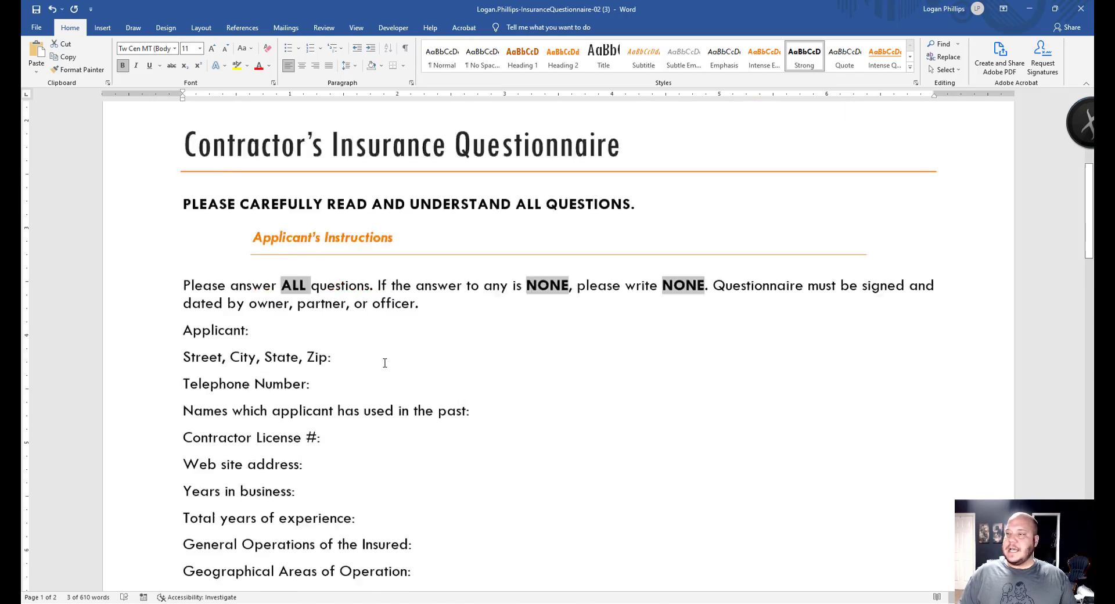
{"action": "scroll", "coordinate": [384, 362], "scroll_direction": "down", "scroll_amount": 20}
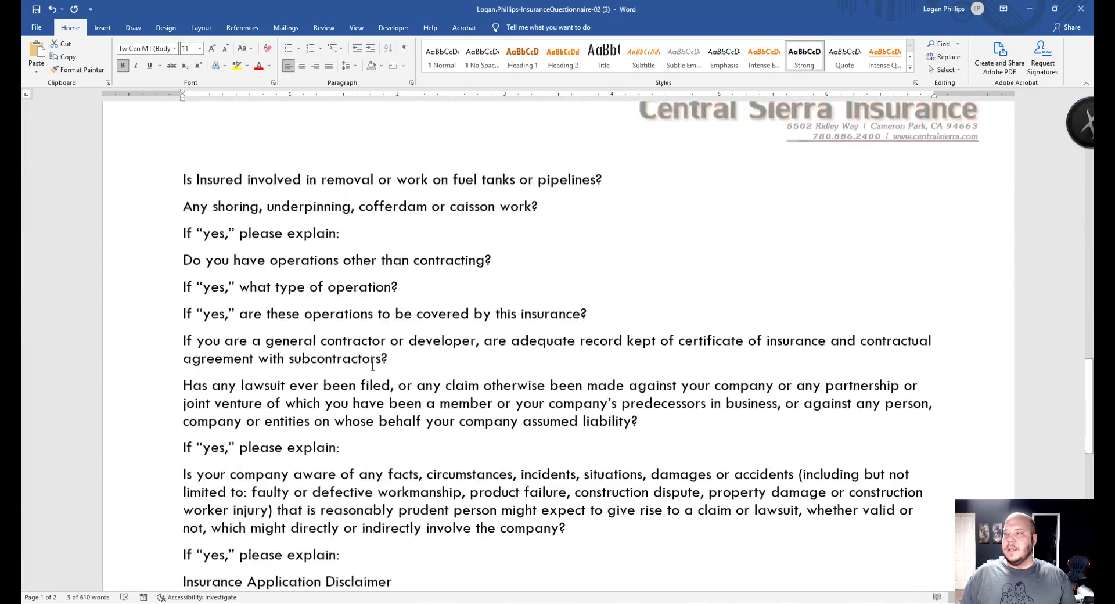
{"action": "scroll", "coordinate": [373, 365], "scroll_direction": "down", "scroll_amount": 8}
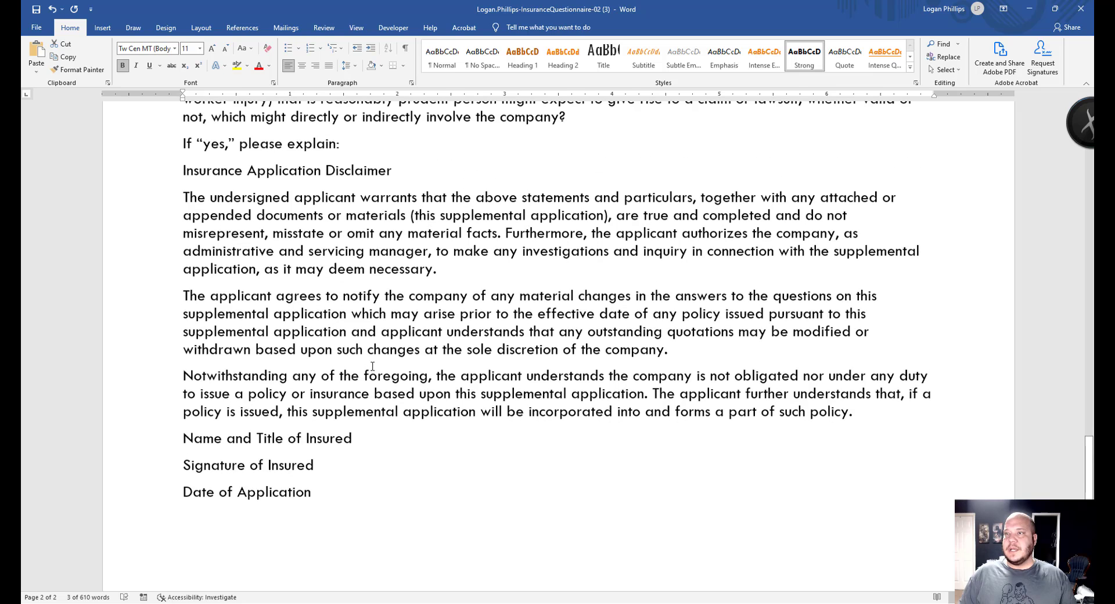
{"action": "scroll", "coordinate": [372, 366], "scroll_direction": "up", "scroll_amount": 1}
{"action": "left_click_drag", "start_coordinate": [398, 228], "coordinate": [182, 228]}
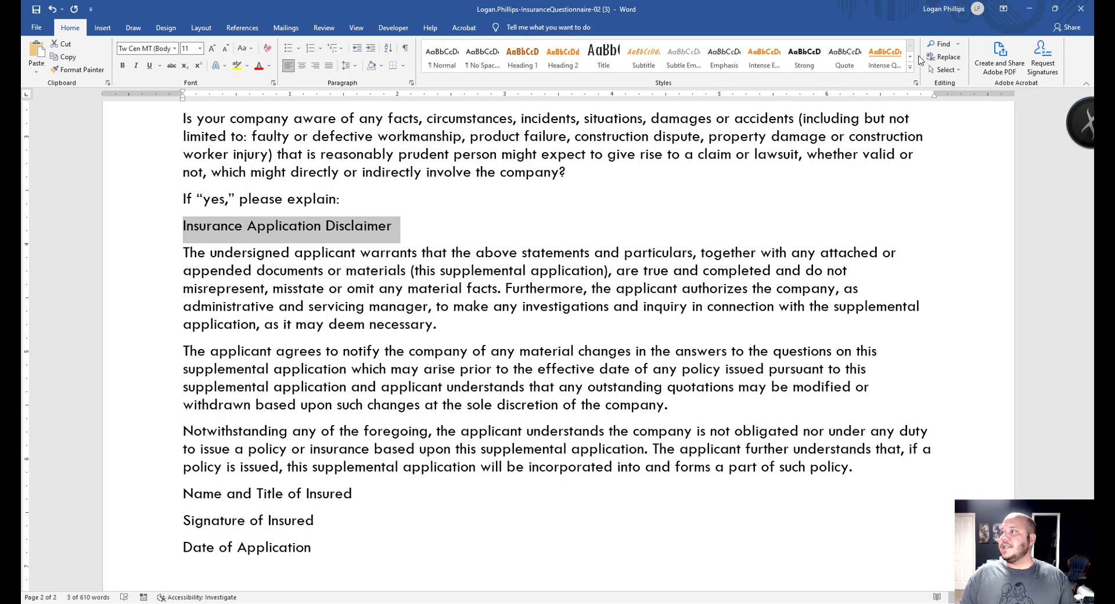
{"action": "left_click", "coordinate": [885, 55]}
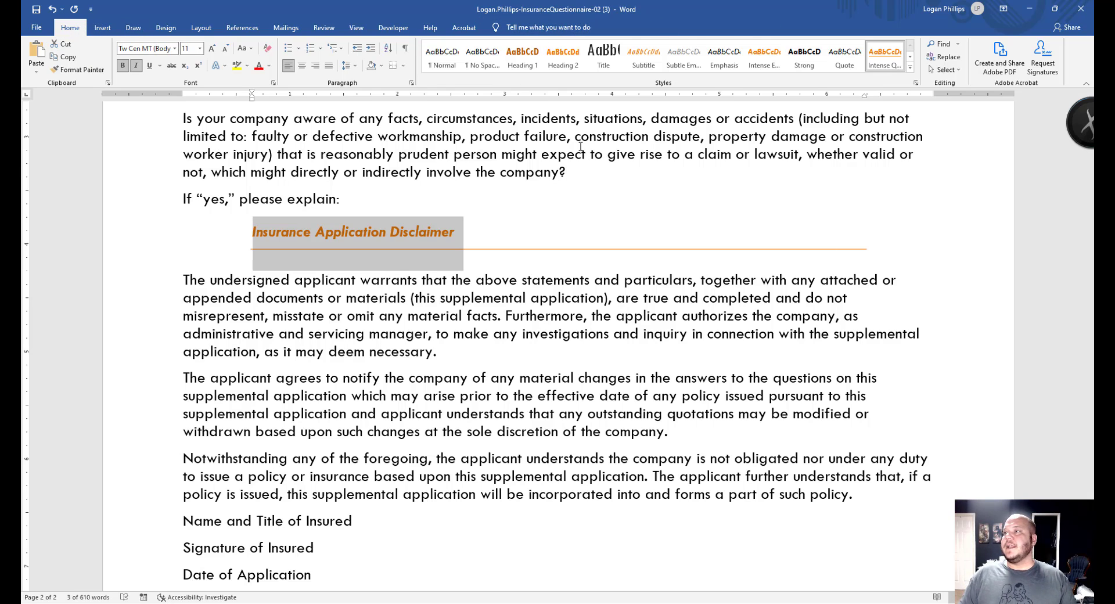
Open the Intense Quote style for modification and set its font size to 12 pt.
{"action": "right_click", "coordinate": [887, 61]}
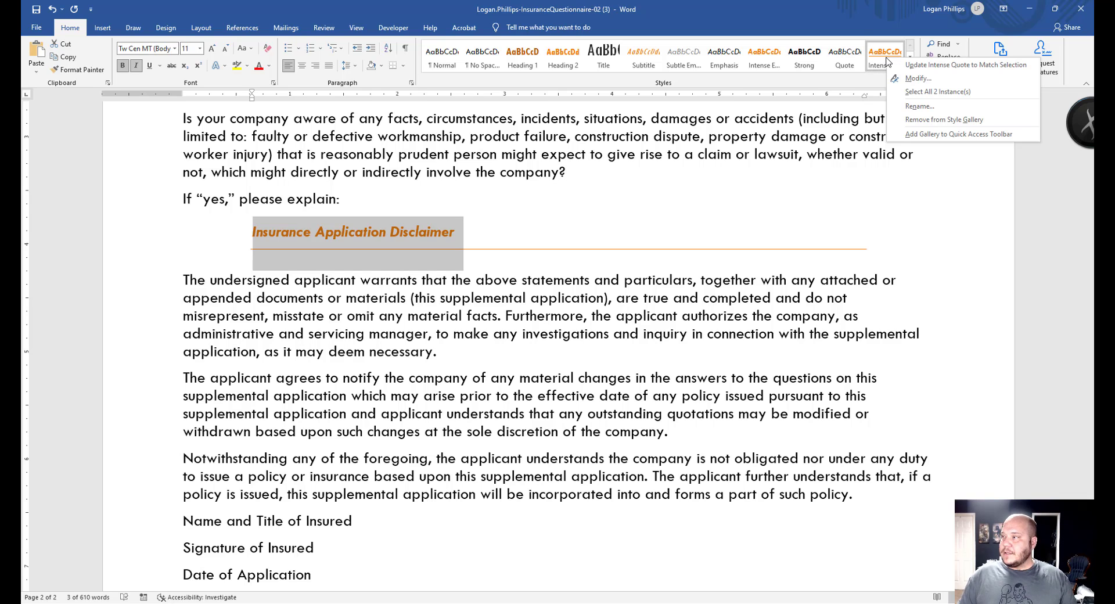
{"action": "left_click", "coordinate": [932, 78]}
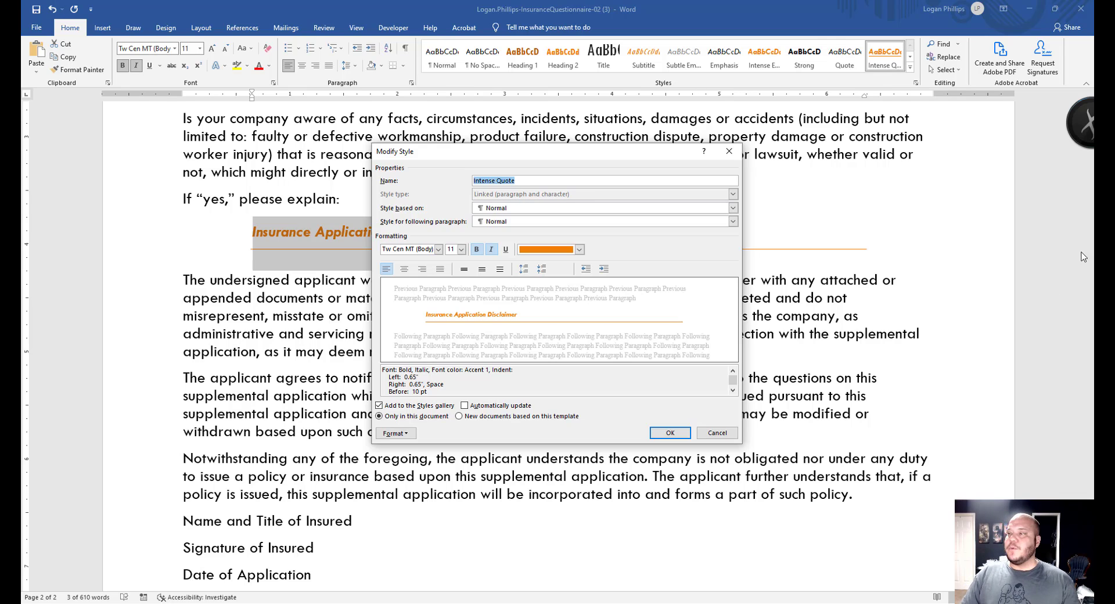
{"action": "left_click", "coordinate": [461, 249]}
{"action": "left_click", "coordinate": [454, 292]}
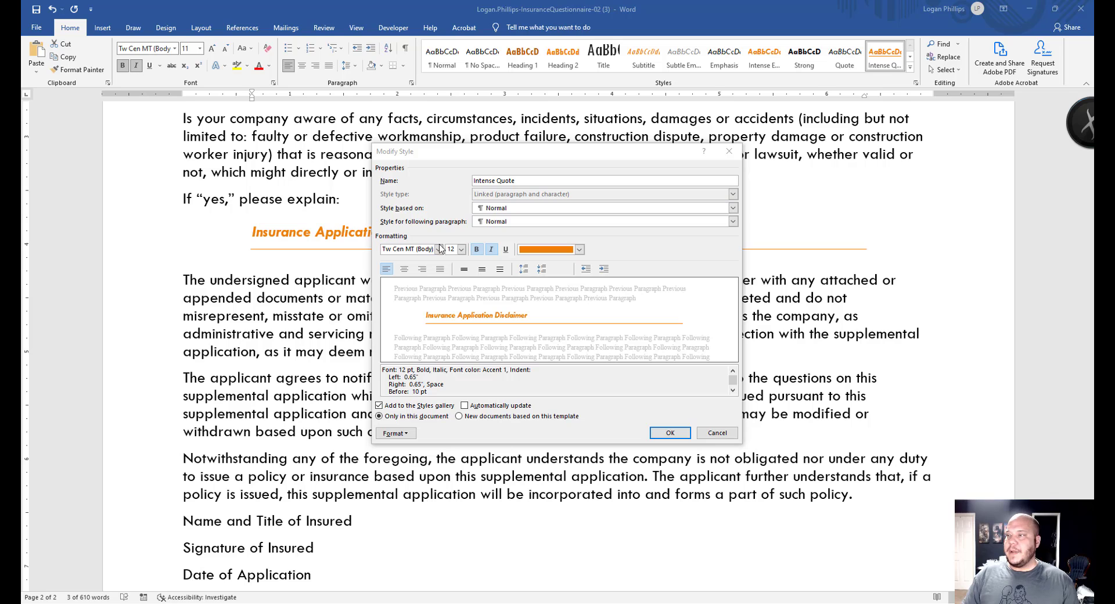
Set the Intense Quote style's left and right paragraph indents to 0.0" and save the style changes.
{"action": "left_click", "coordinate": [404, 436]}
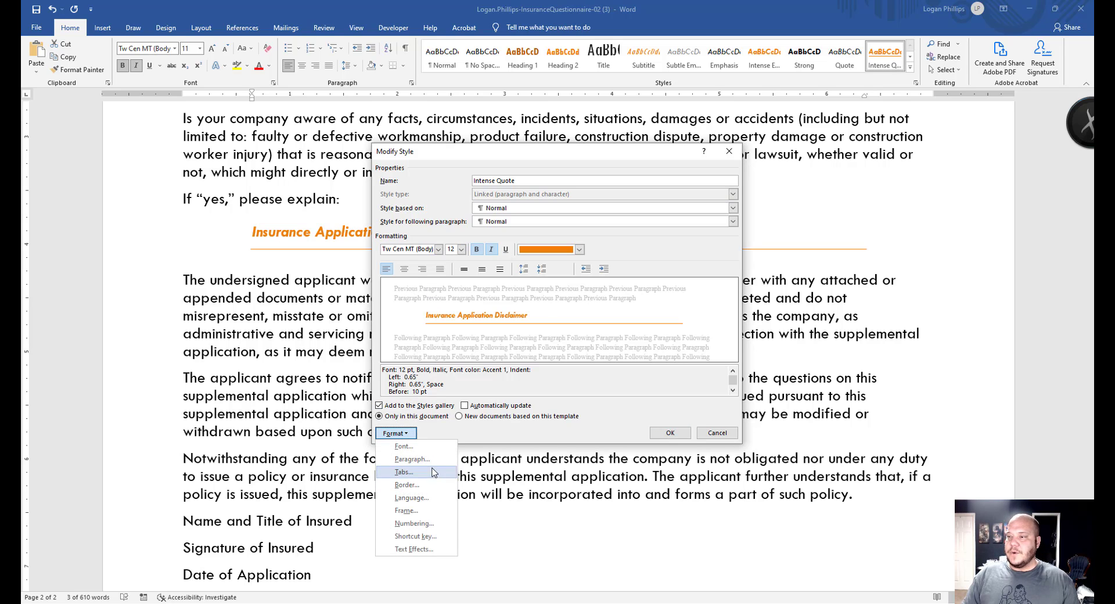
{"action": "left_click", "coordinate": [413, 459]}
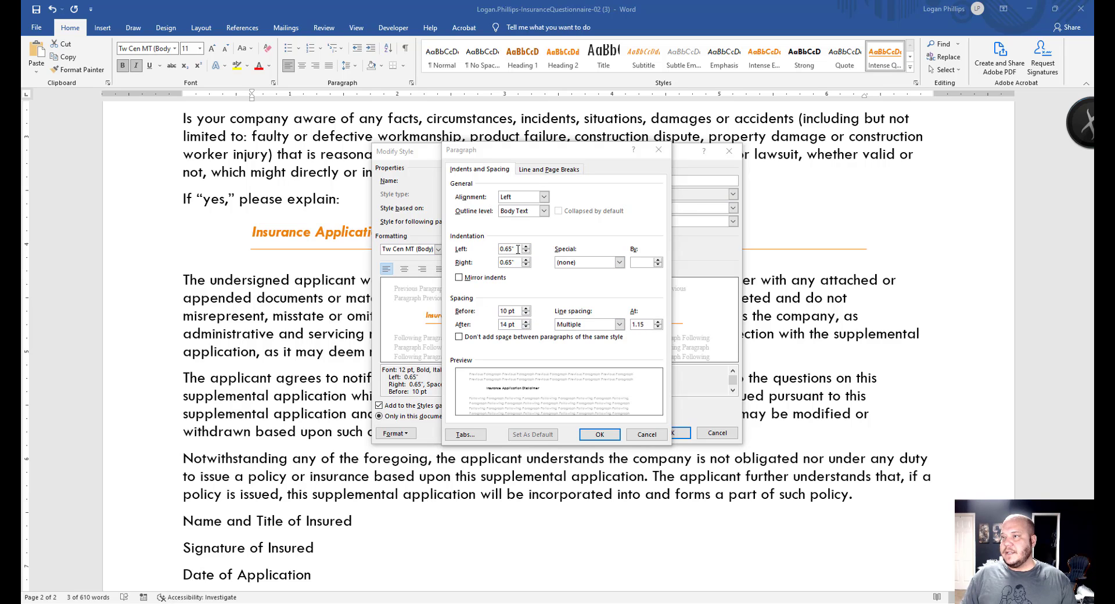
{"action": "left_click", "coordinate": [499, 249]}
{"action": "double_click", "coordinate": [516, 248]}
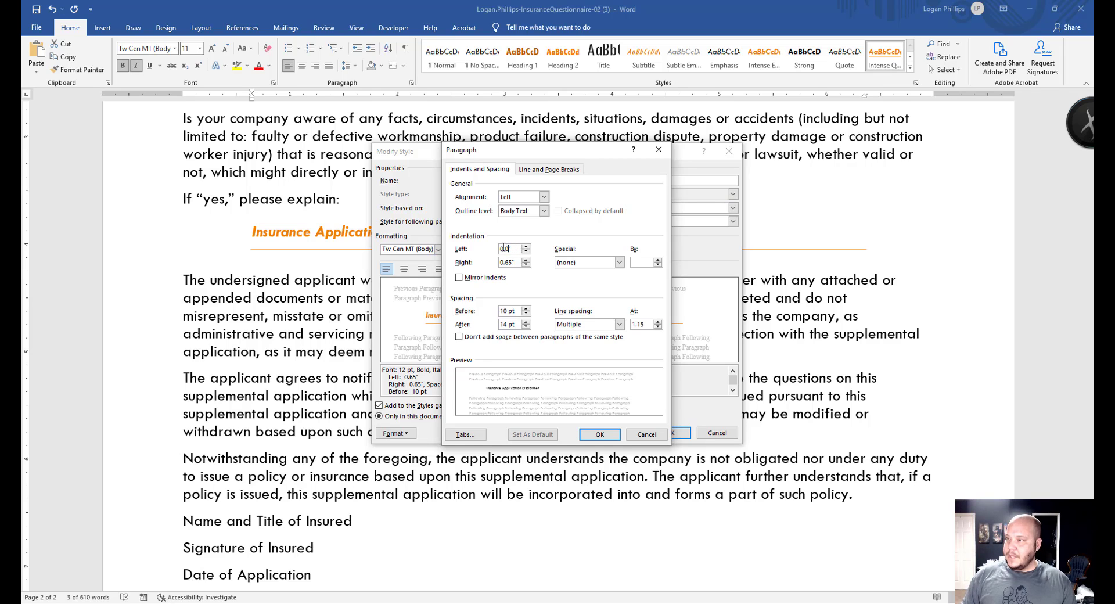
{"action": "left_click", "coordinate": [506, 263]}
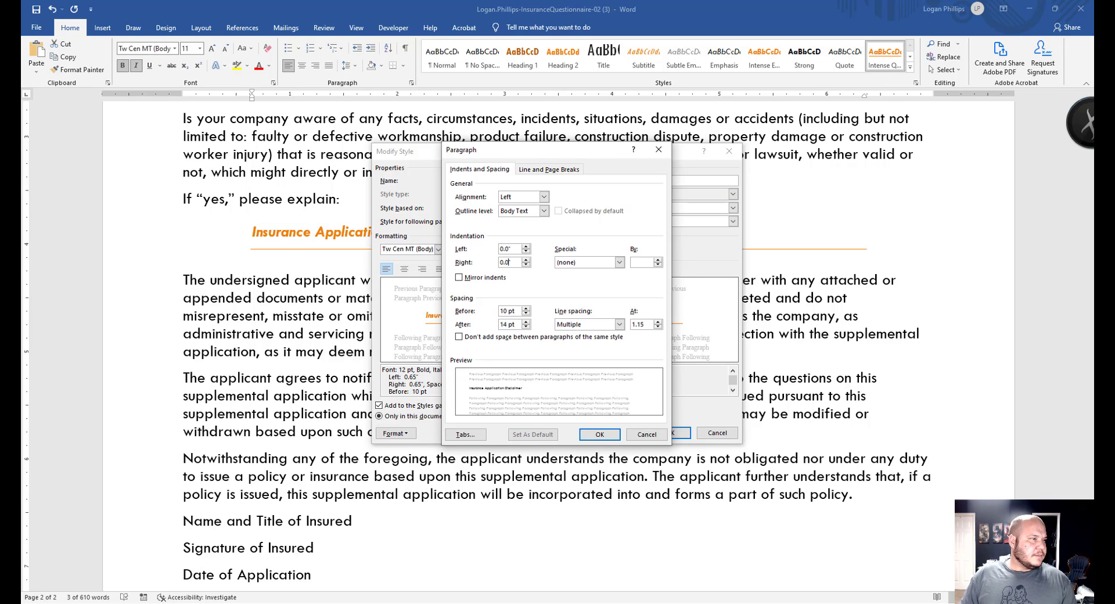
{"action": "left_click", "coordinate": [584, 437]}
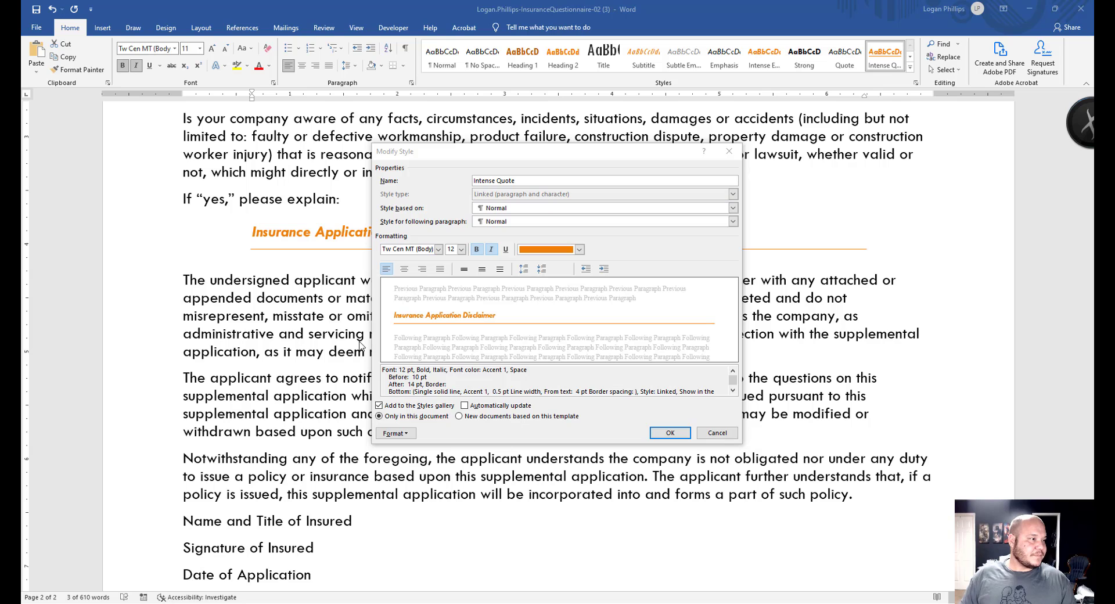
{"action": "left_click", "coordinate": [662, 432]}
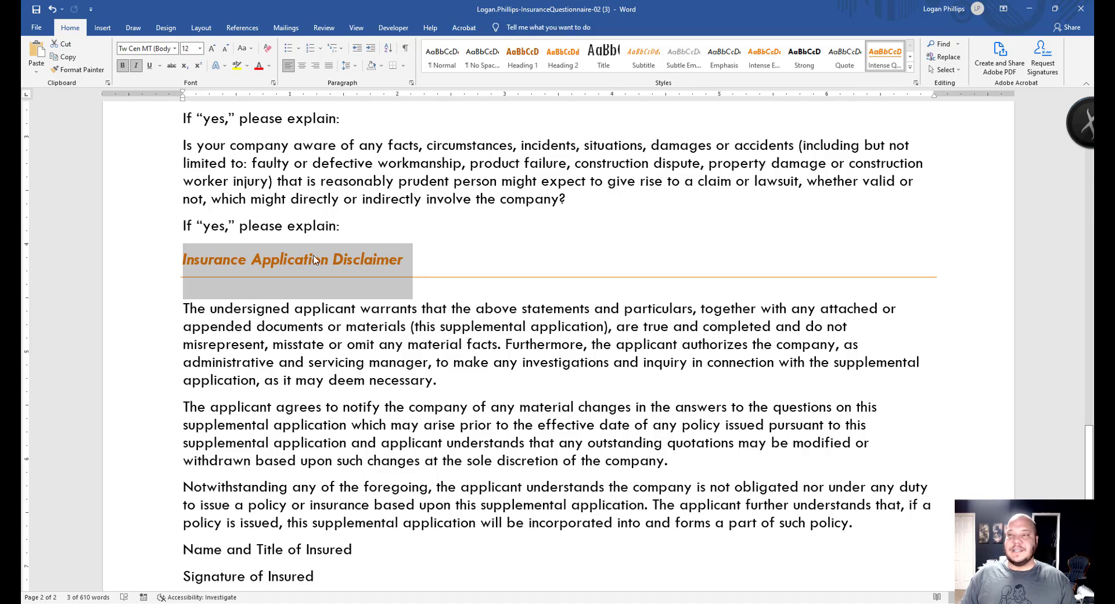
Try the modified Intense Quote style on the line "Do you work on dam/levees?" and undo it.
{"action": "scroll", "coordinate": [373, 335], "scroll_direction": "up", "scroll_amount": 20}
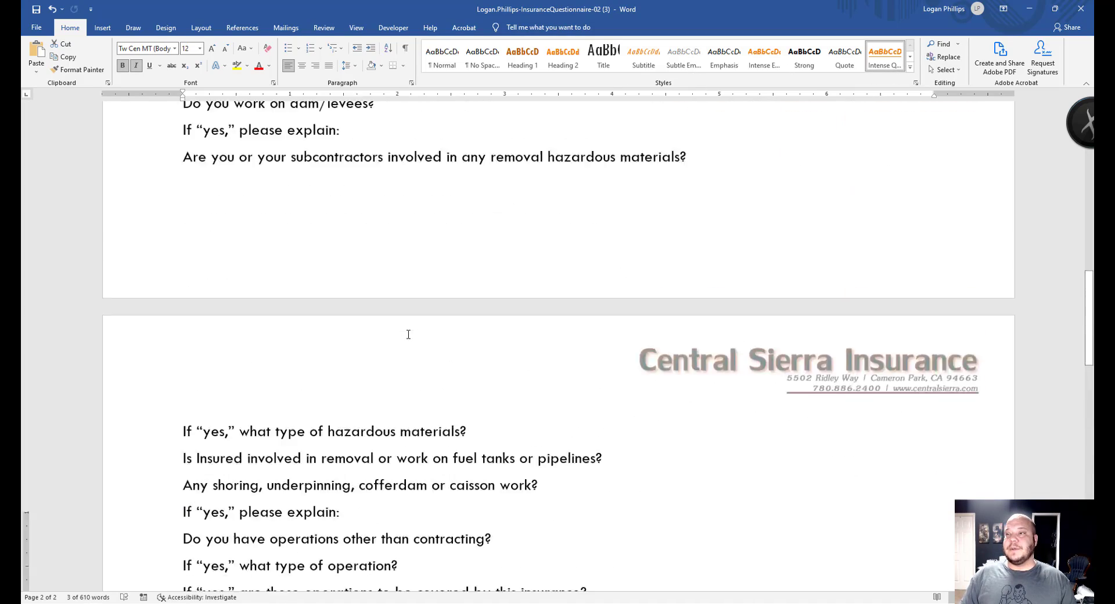
{"action": "left_click", "coordinate": [227, 341]}
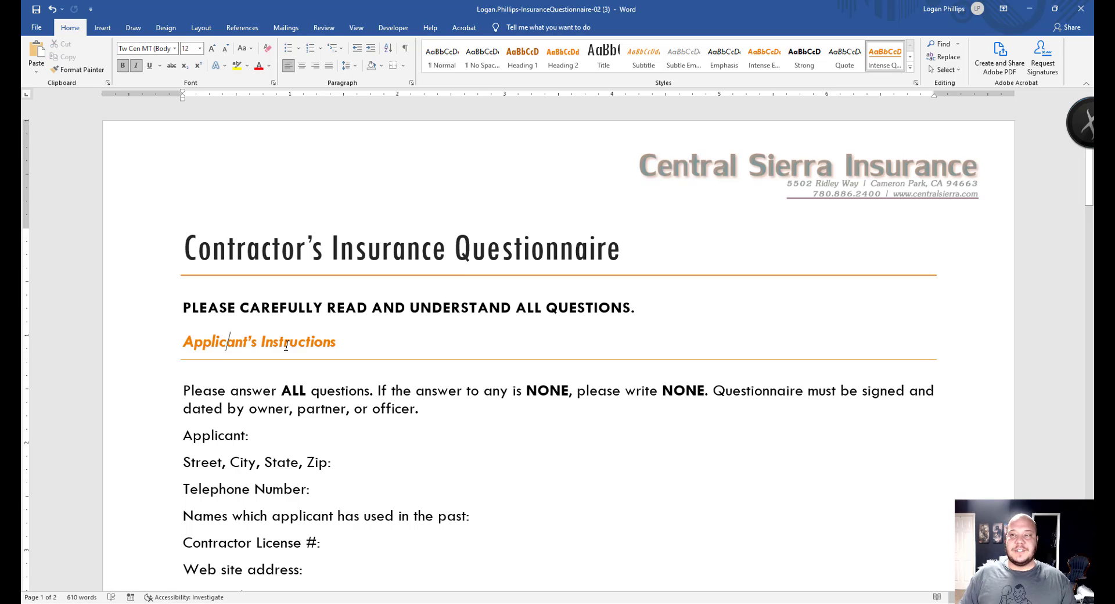
{"action": "scroll", "coordinate": [251, 355], "scroll_direction": "down", "scroll_amount": 15}
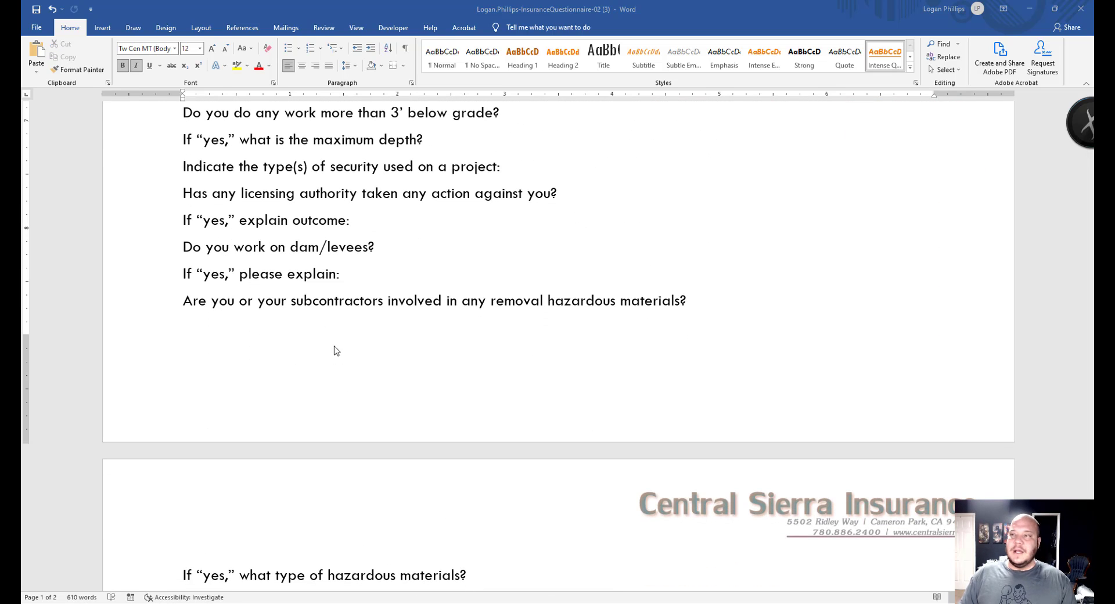
{"action": "scroll", "coordinate": [329, 363], "scroll_direction": "up", "scroll_amount": 2}
{"action": "scroll", "coordinate": [328, 363], "scroll_direction": "up", "scroll_amount": 1}
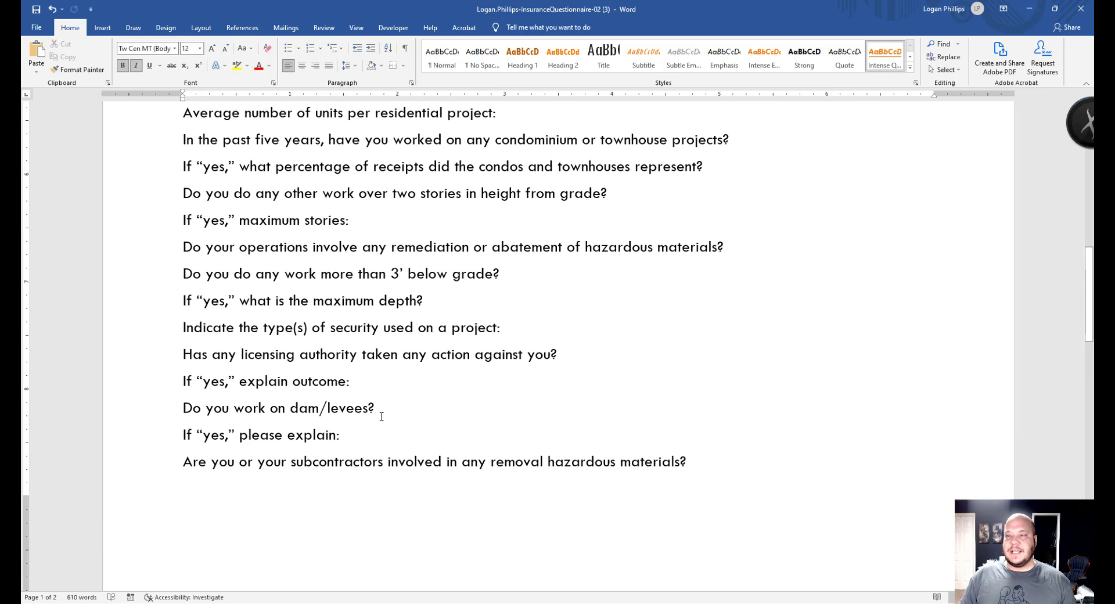
{"action": "left_click_drag", "start_coordinate": [343, 411], "coordinate": [155, 413]}
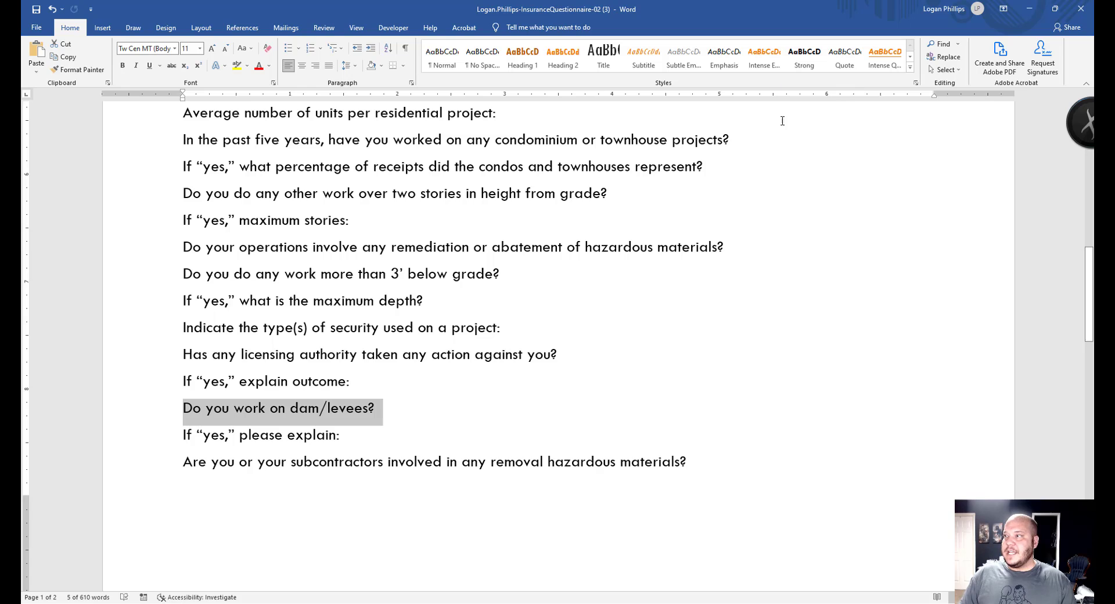
{"action": "left_click", "coordinate": [884, 55]}
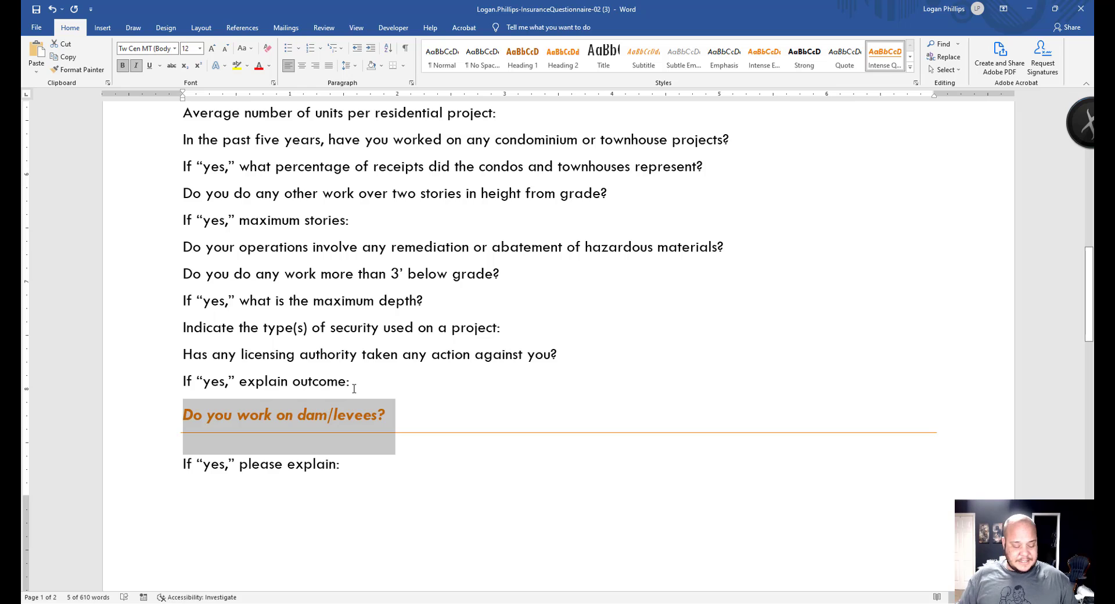
{"action": "key", "text": "ctrl+z"}
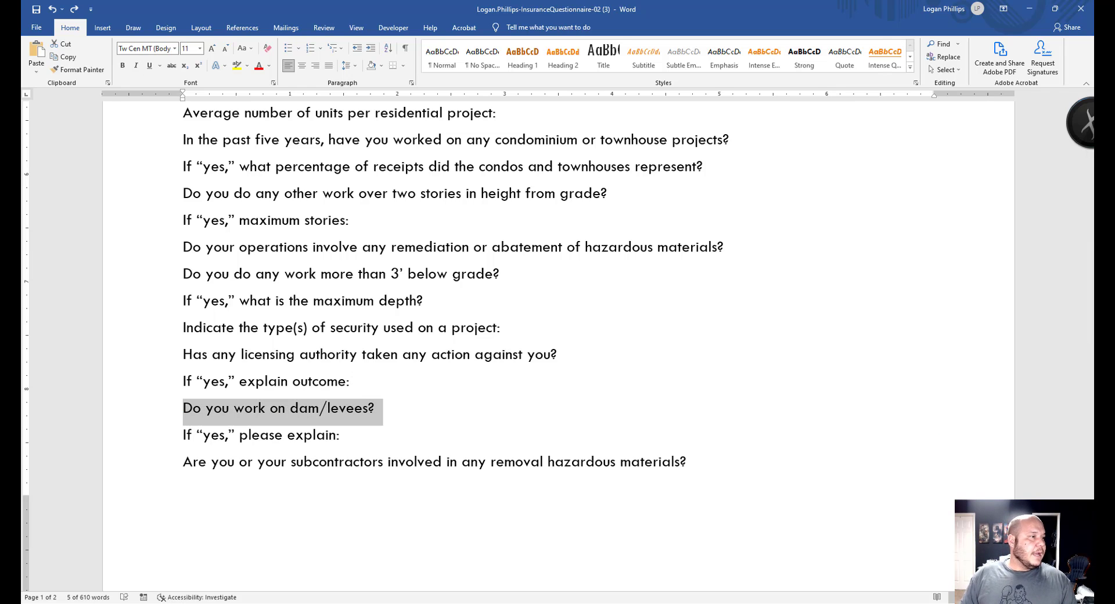
Add left and right borders to the three paragraphs below the "Insurance Application Disclaimer" heading on page 2.
{"action": "left_click", "coordinate": [510, 303]}
{"action": "scroll", "coordinate": [494, 296], "scroll_direction": "down", "scroll_amount": 12}
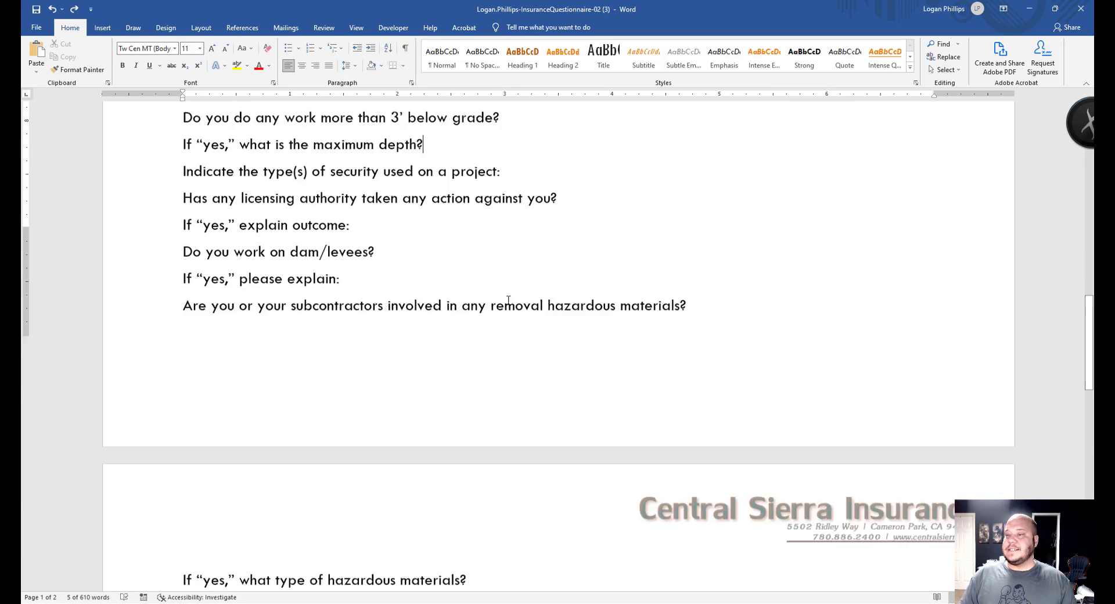
{"action": "scroll", "coordinate": [459, 286], "scroll_direction": "down", "scroll_amount": 5}
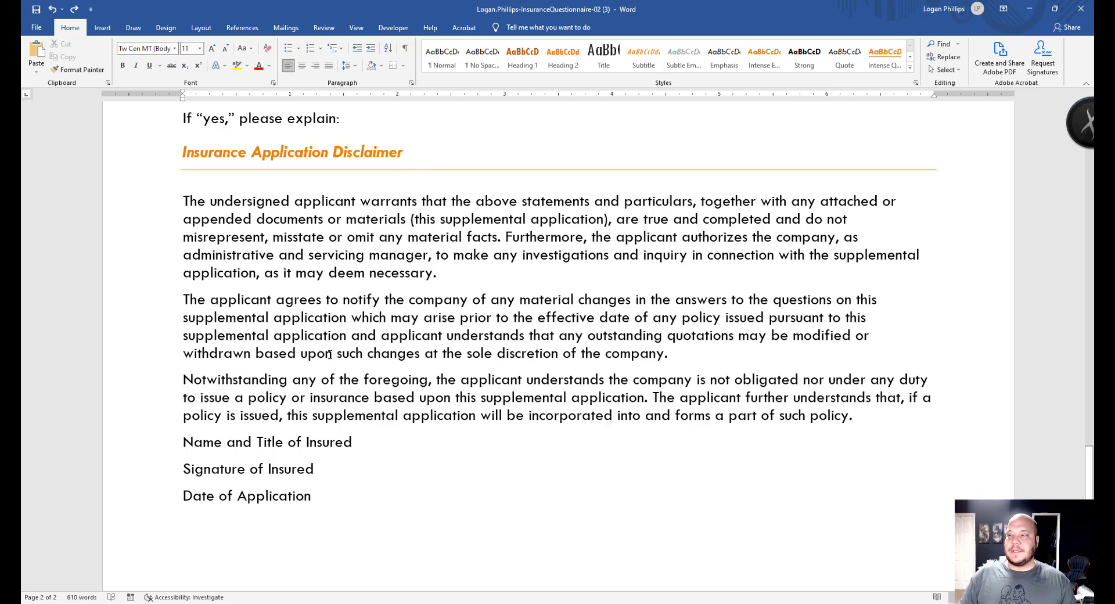
{"action": "left_click_drag", "start_coordinate": [209, 217], "coordinate": [859, 424]}
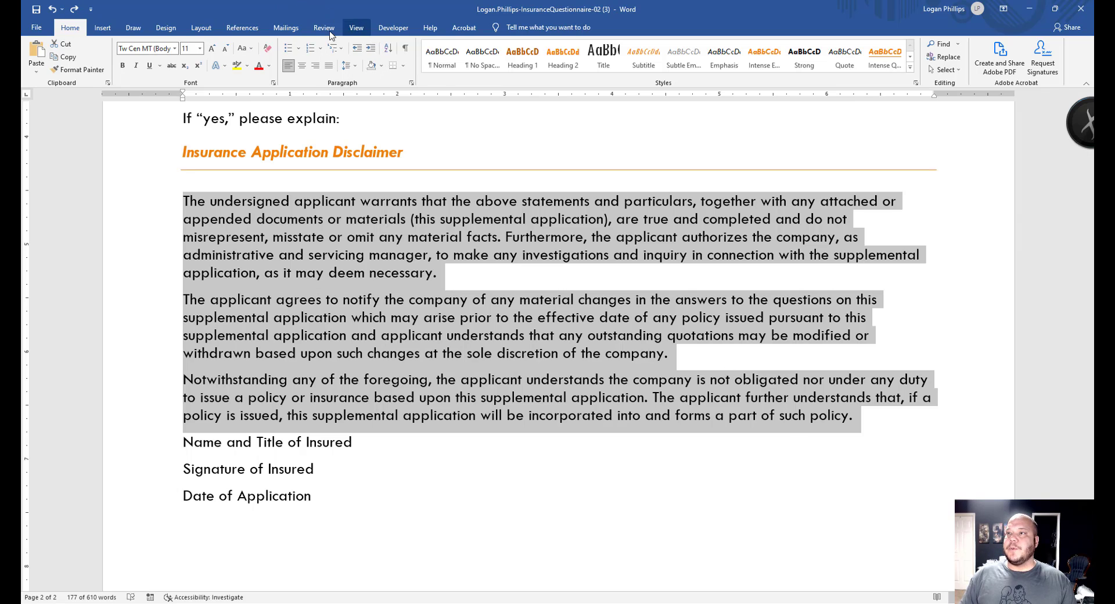
{"action": "left_click", "coordinate": [403, 67]}
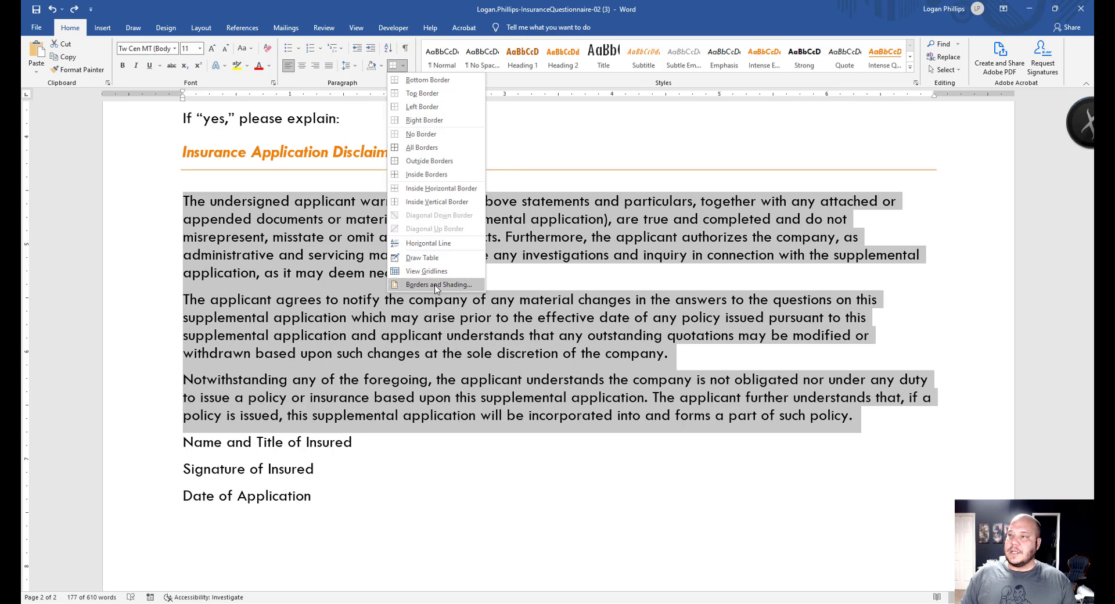
{"action": "left_click", "coordinate": [437, 284]}
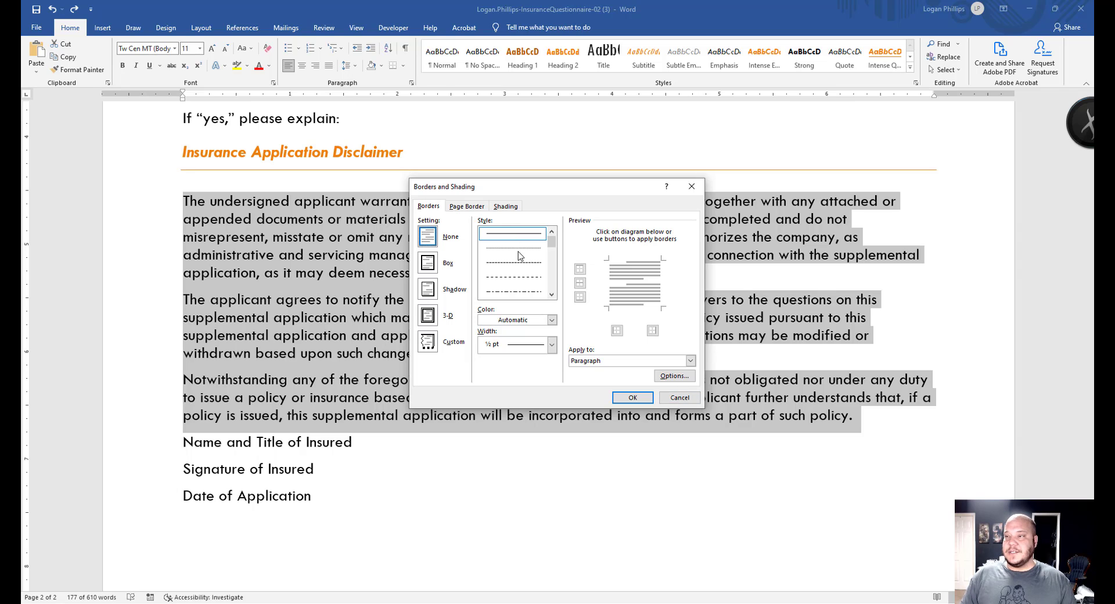
{"action": "left_click", "coordinate": [608, 292]}
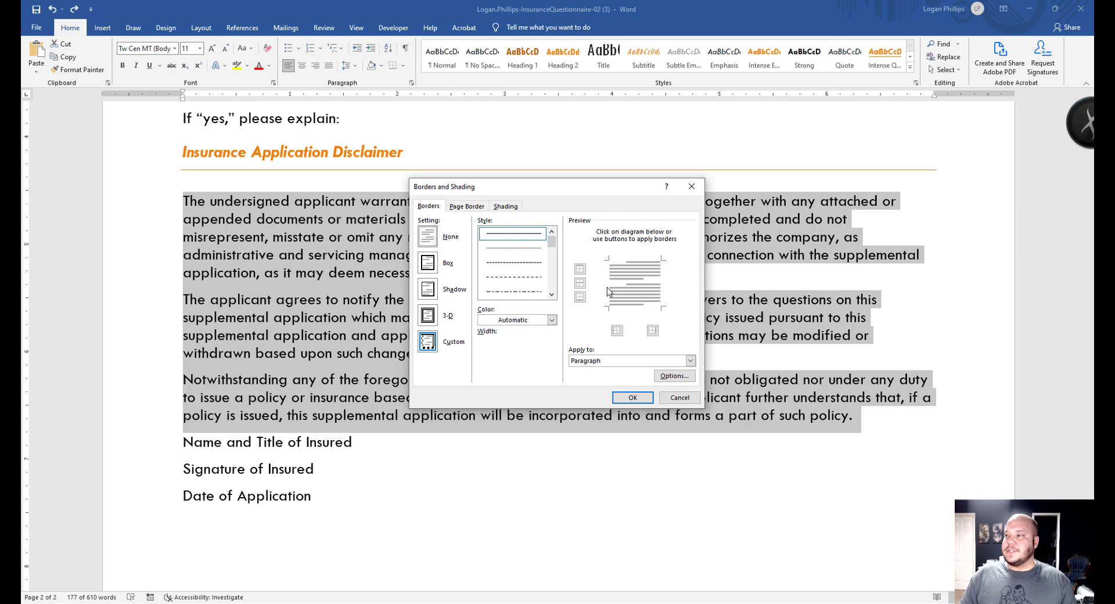
{"action": "left_click", "coordinate": [665, 287]}
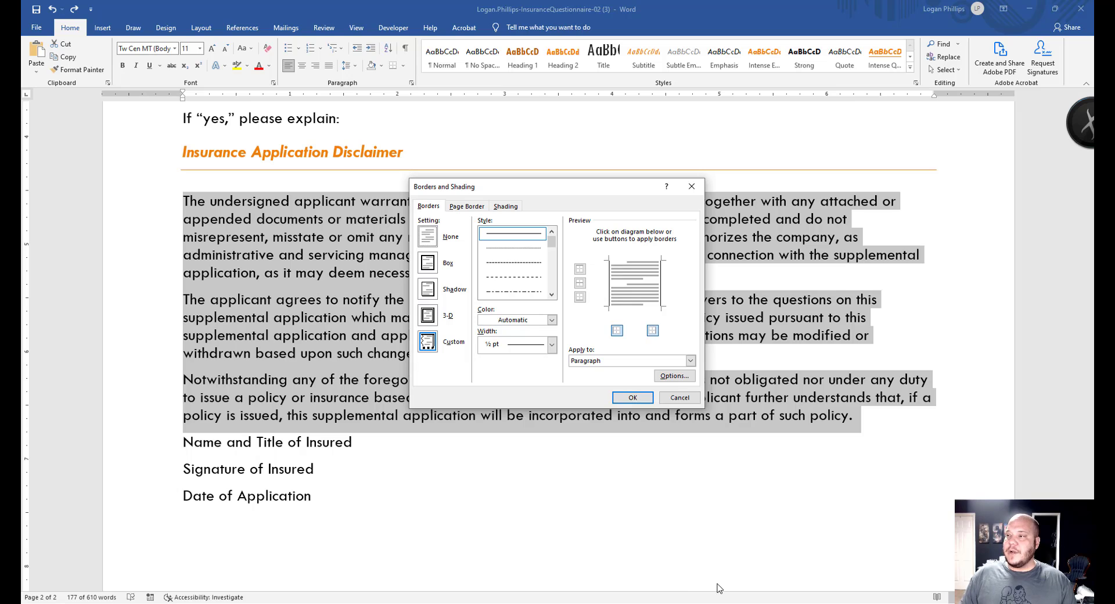
Make the disclaimer paragraphs' left and right borders 1 pt wide in the orange theme color.
{"action": "left_click", "coordinate": [550, 344]}
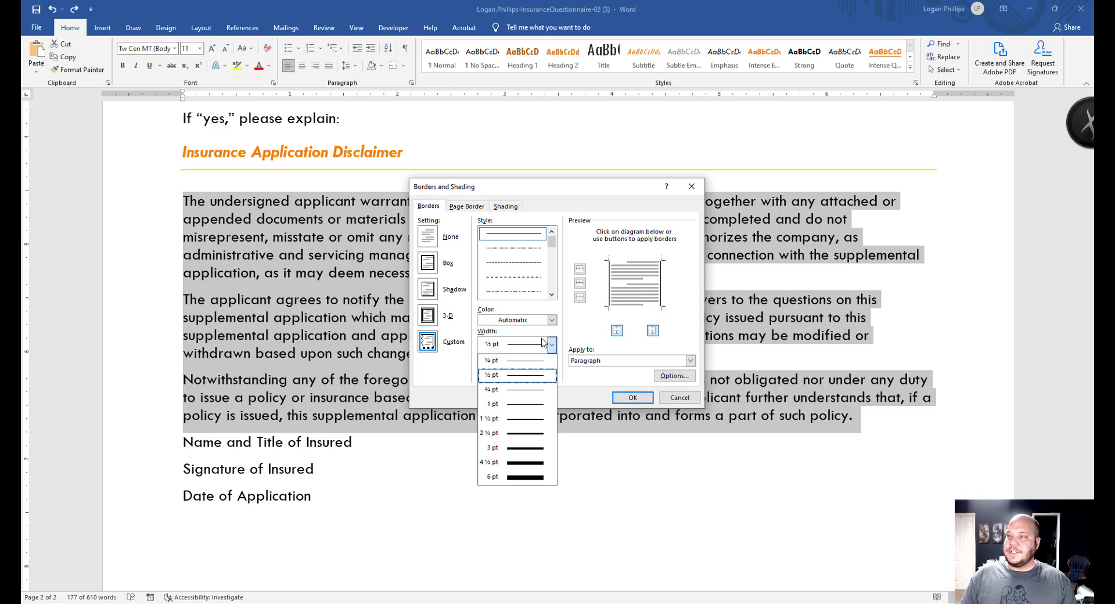
{"action": "left_click", "coordinate": [535, 404]}
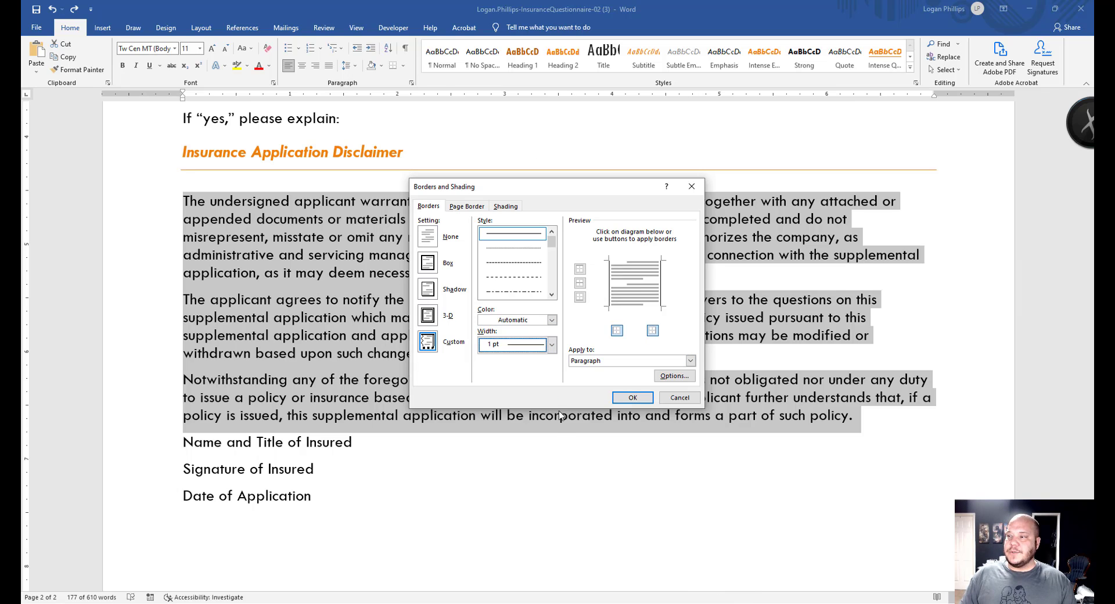
{"action": "left_click", "coordinate": [551, 320]}
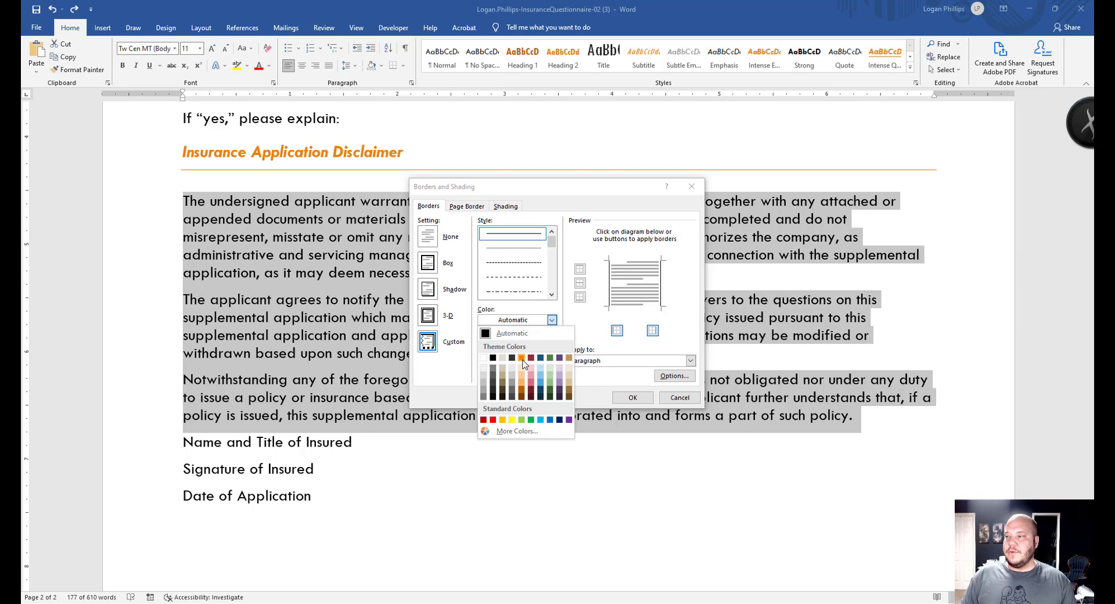
{"action": "left_click", "coordinate": [521, 358]}
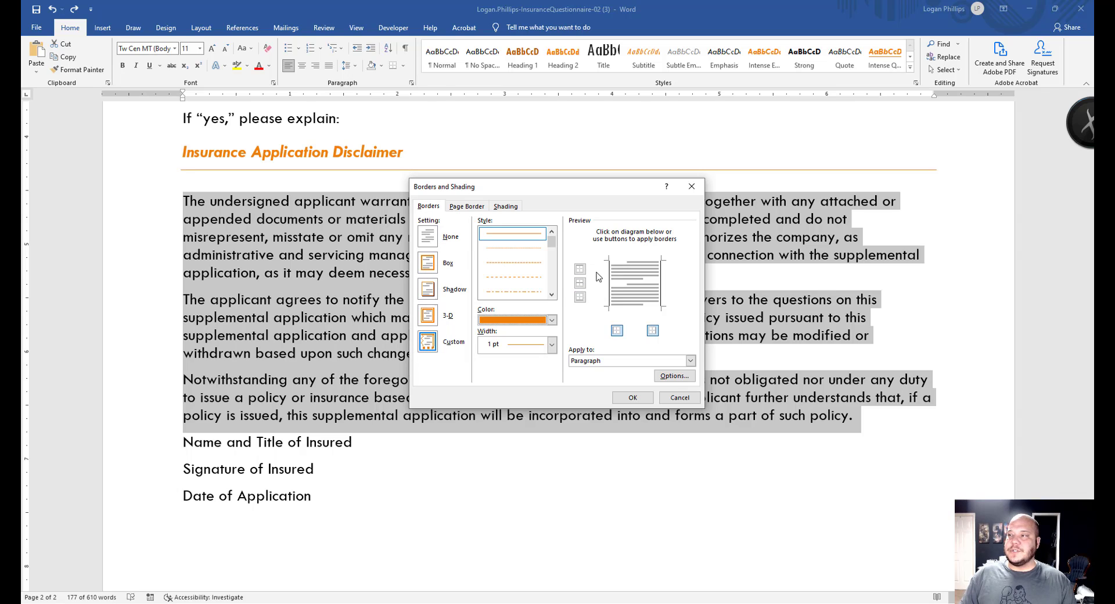
{"action": "left_click", "coordinate": [607, 306]}
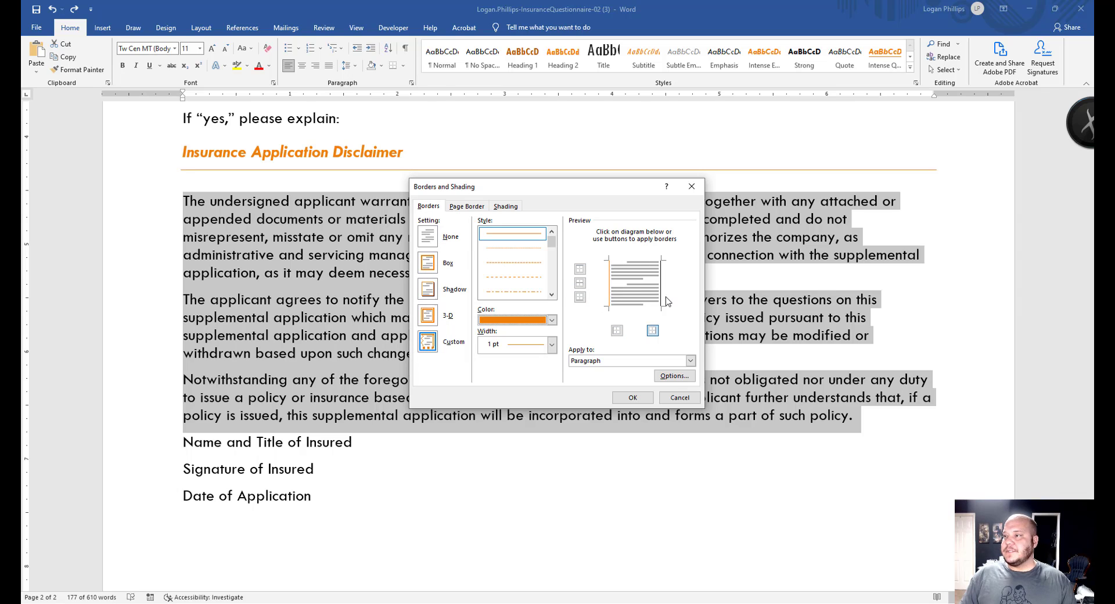
{"action": "left_click", "coordinate": [660, 297]}
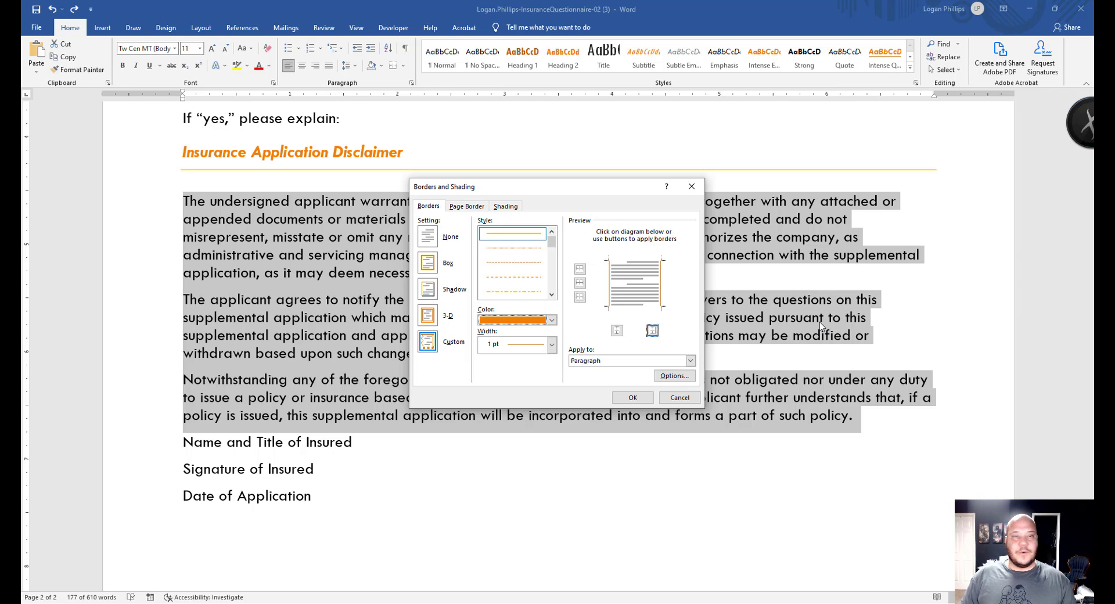
Shade the disclaimer paragraphs with the lightest tint of the orange theme color and apply the border and shading settings.
{"action": "left_click", "coordinate": [507, 207]}
{"action": "left_click", "coordinate": [485, 233]}
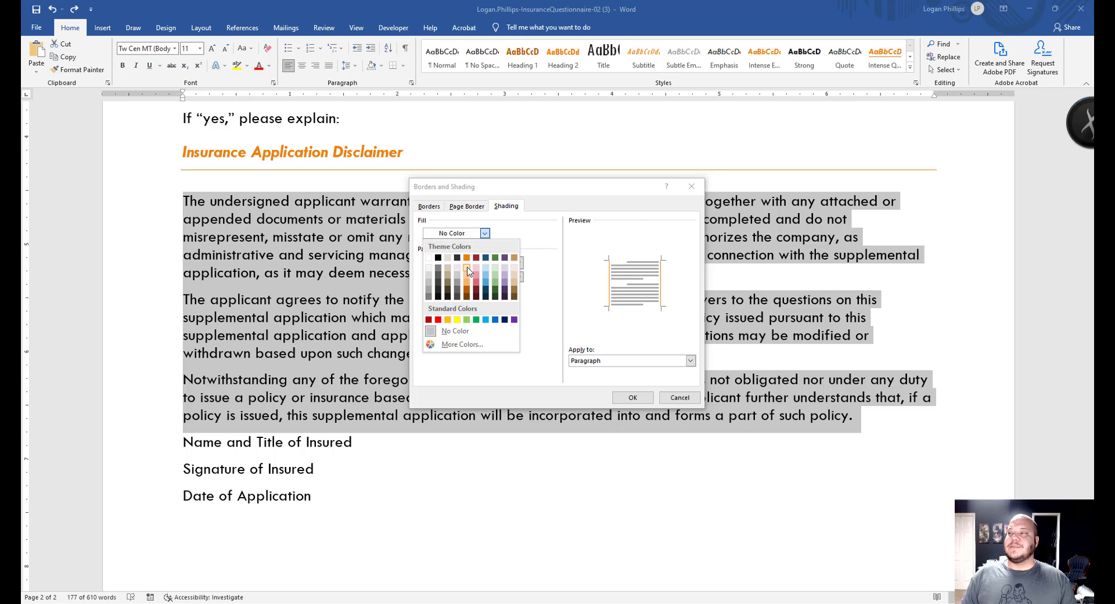
{"action": "left_click", "coordinate": [469, 271]}
{"action": "left_click", "coordinate": [633, 398]}
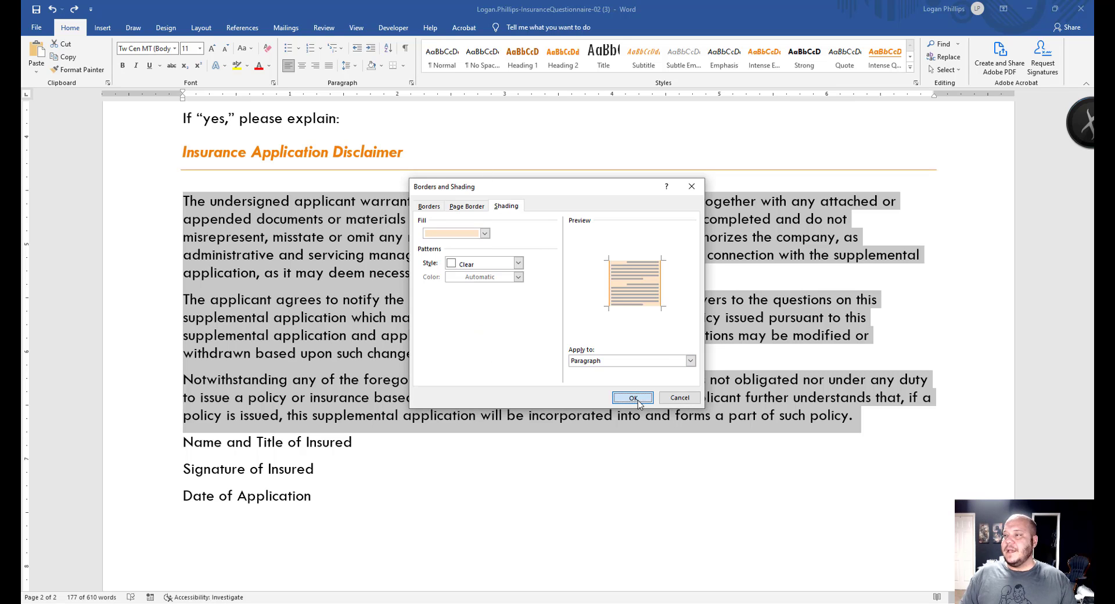
{"action": "left_click", "coordinate": [309, 319]}
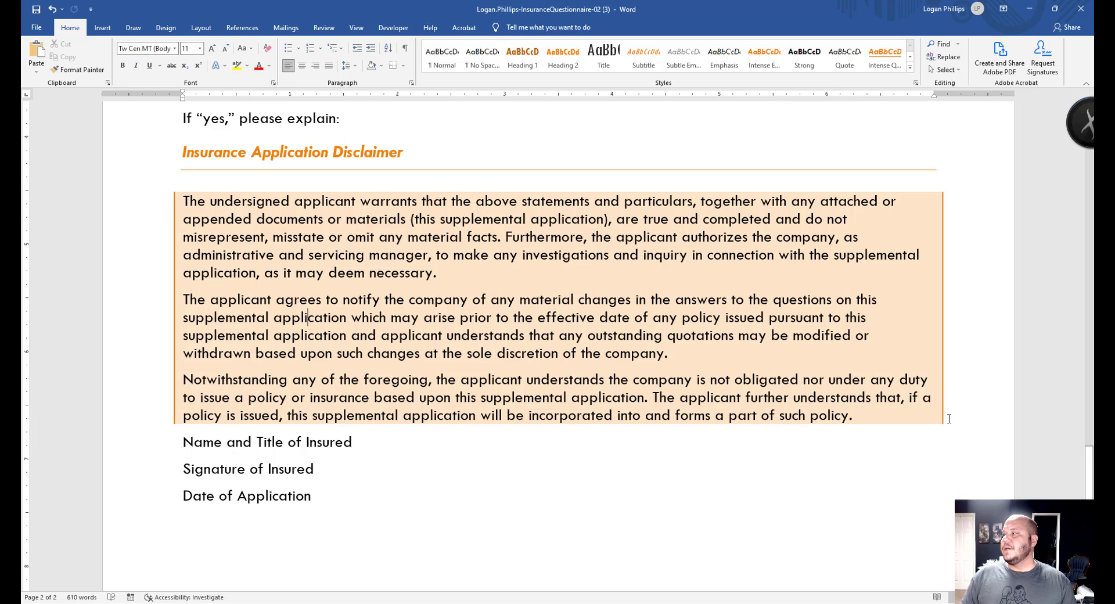
Reselect the three disclaimer paragraphs and check their border, shading, indent and spacing settings.
{"action": "left_click", "coordinate": [514, 407], "text": "ctrl"}
{"action": "left_click_drag", "start_coordinate": [514, 407], "coordinate": [162, 207]}
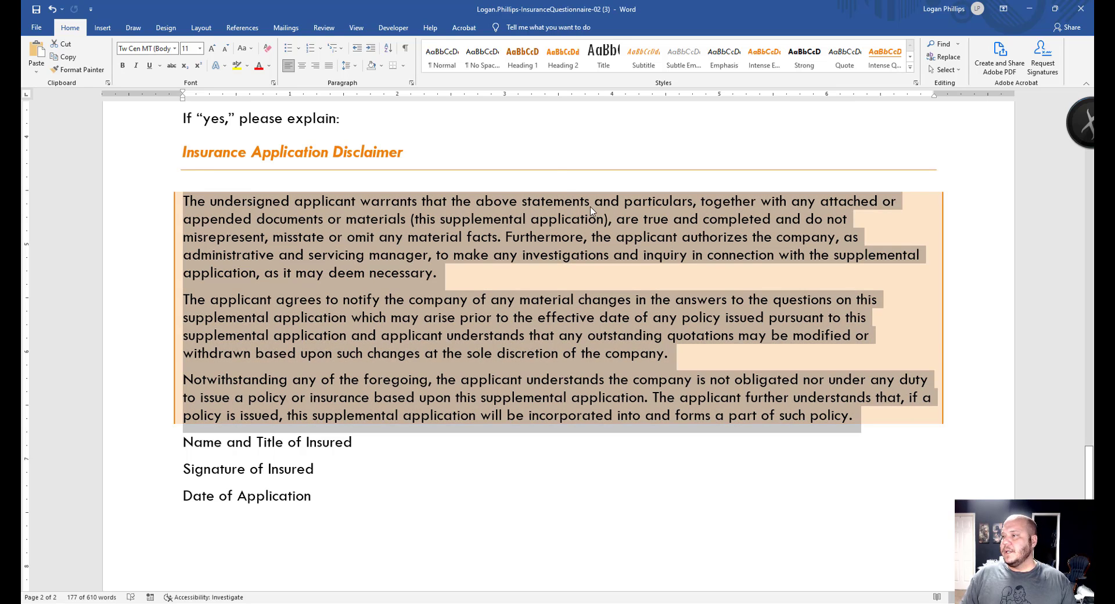
{"action": "left_click", "coordinate": [403, 65]}
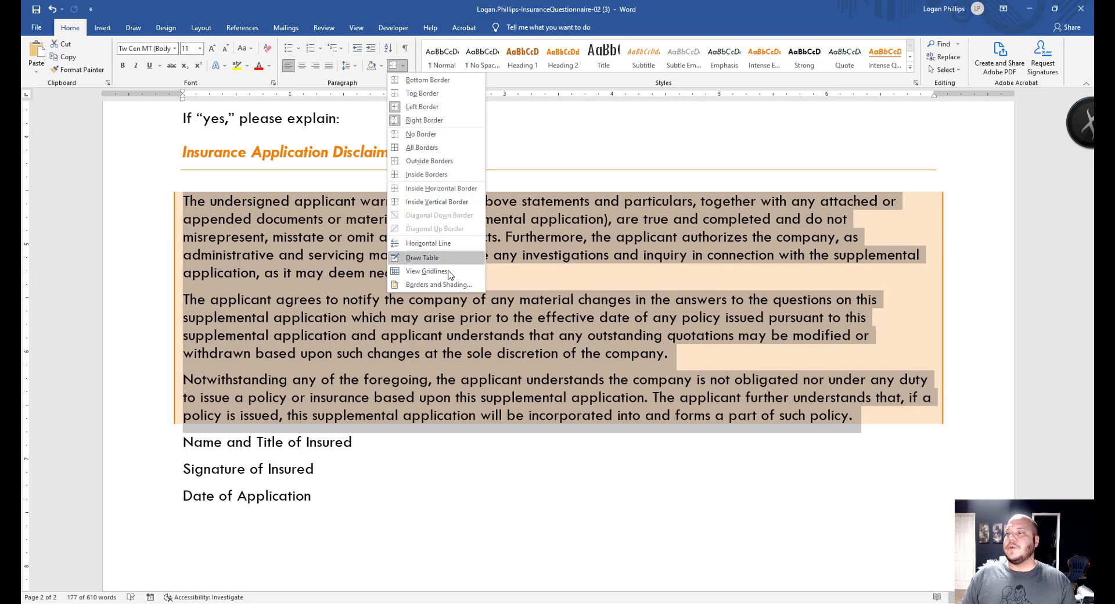
{"action": "left_click", "coordinate": [443, 285]}
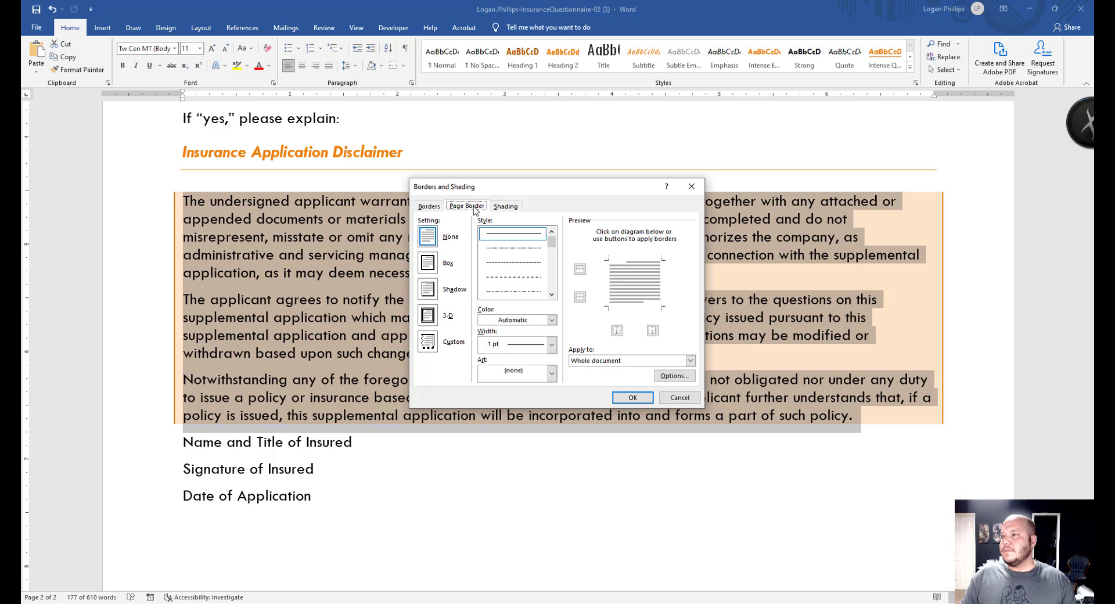
{"action": "left_click", "coordinate": [502, 207]}
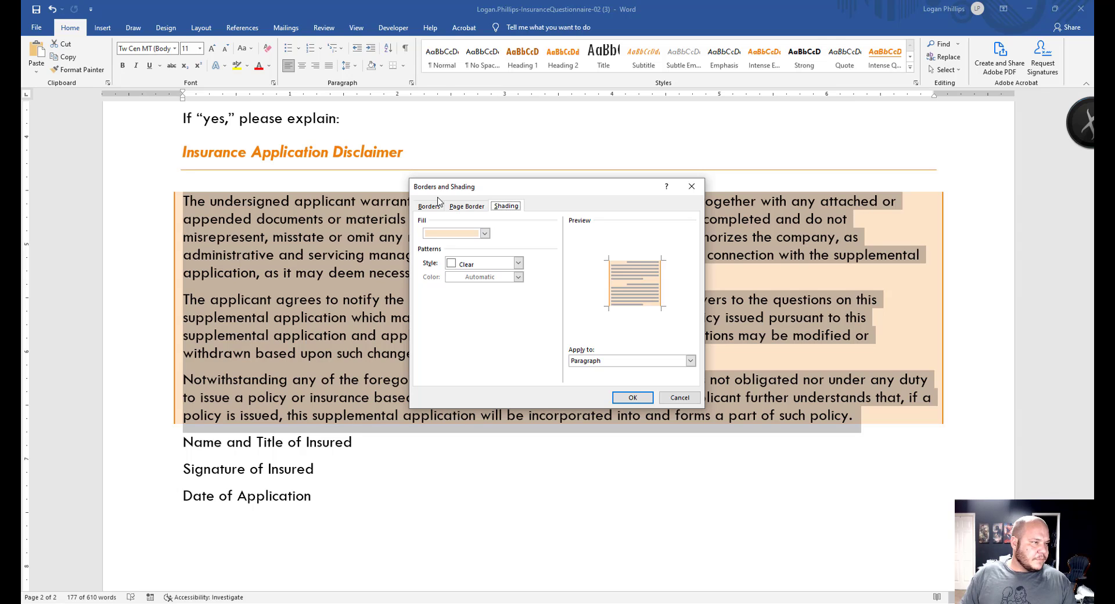
{"action": "left_click", "coordinate": [429, 206]}
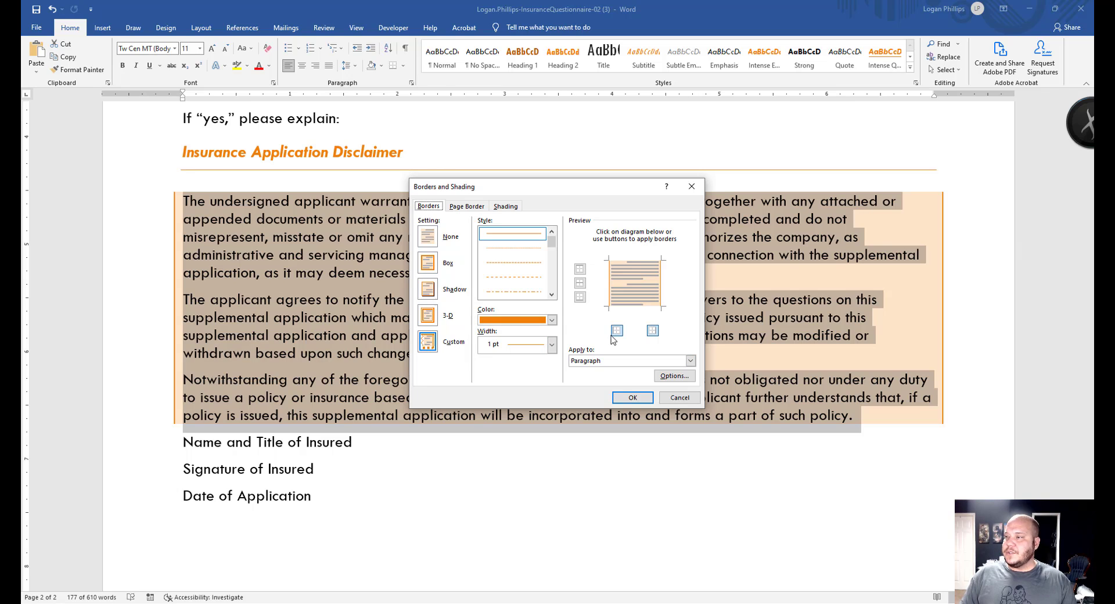
{"action": "left_click", "coordinate": [510, 208]}
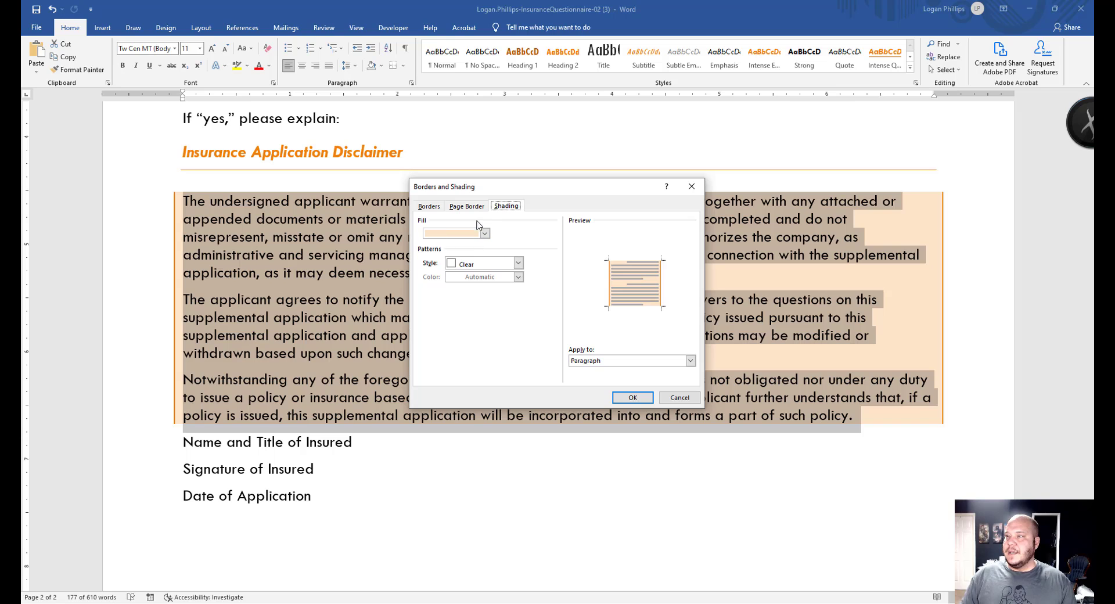
{"action": "left_click", "coordinate": [437, 207]}
{"action": "left_click", "coordinate": [632, 398]}
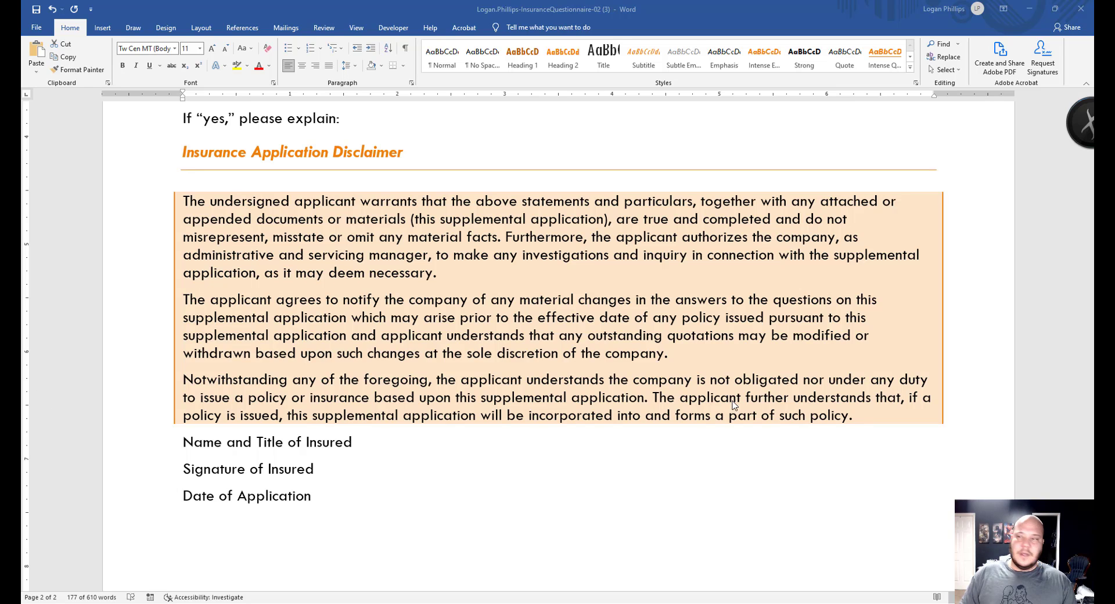
{"action": "left_click", "coordinate": [961, 411]}
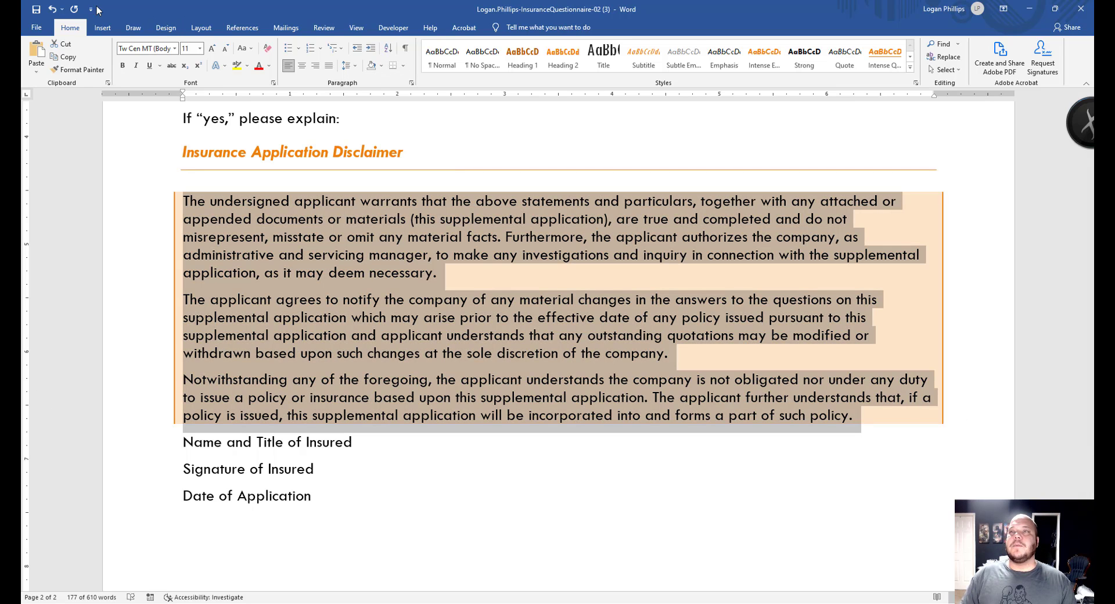
{"action": "left_click", "coordinate": [413, 84]}
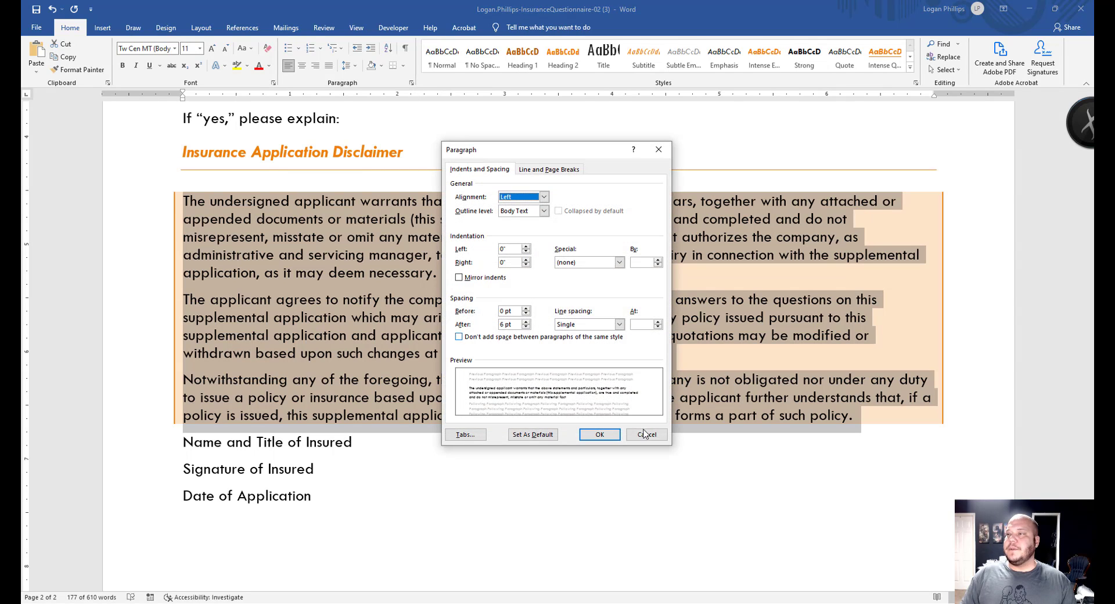
{"action": "left_click", "coordinate": [647, 438]}
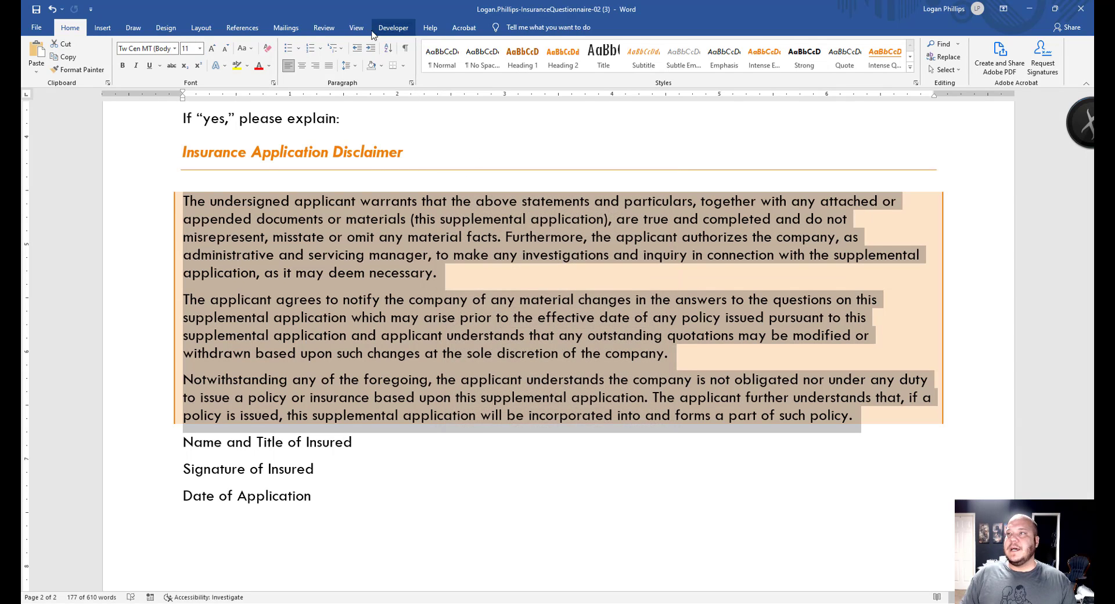
Set the disclaimer paragraphs' left and right border distance from the text to 5 pt.
{"action": "left_click", "coordinate": [402, 65]}
{"action": "left_click", "coordinate": [451, 289]}
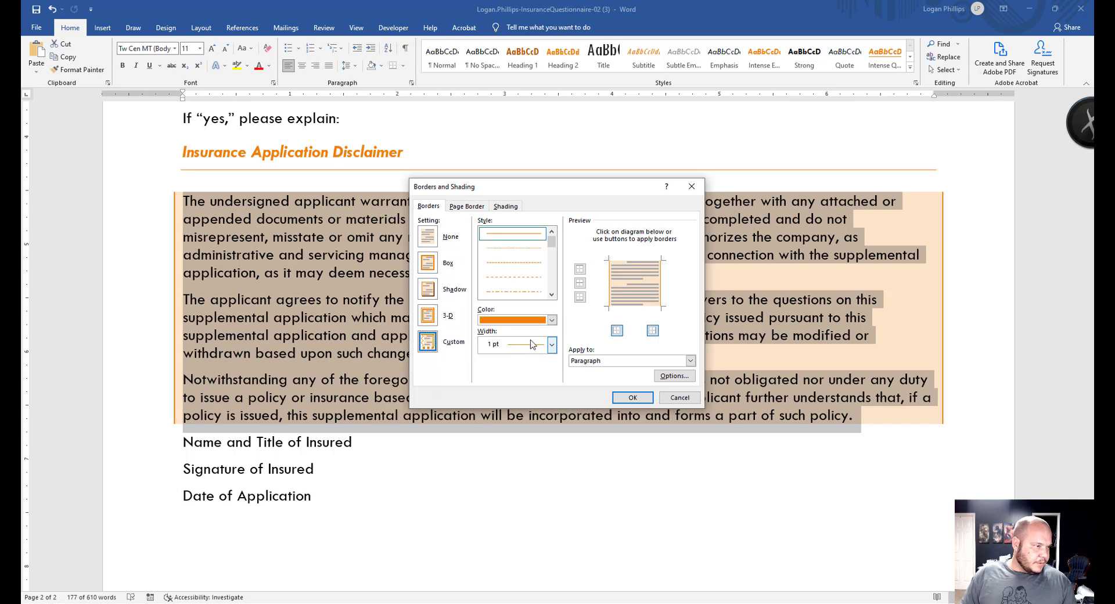
{"action": "left_click", "coordinate": [674, 376]}
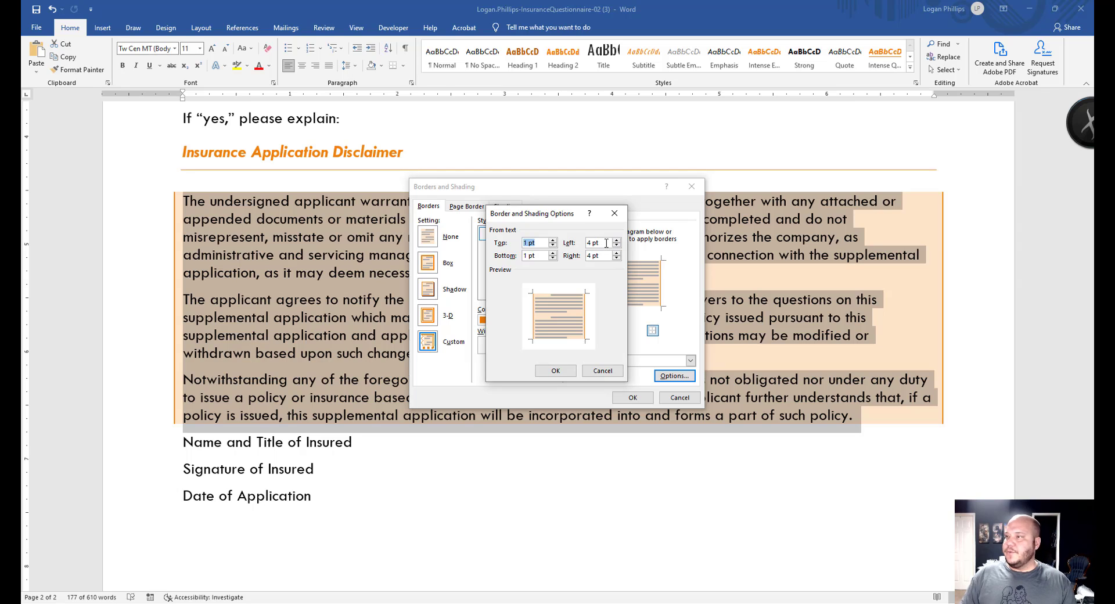
{"action": "key", "text": "Tab"}
{"action": "type", "text": "5"}
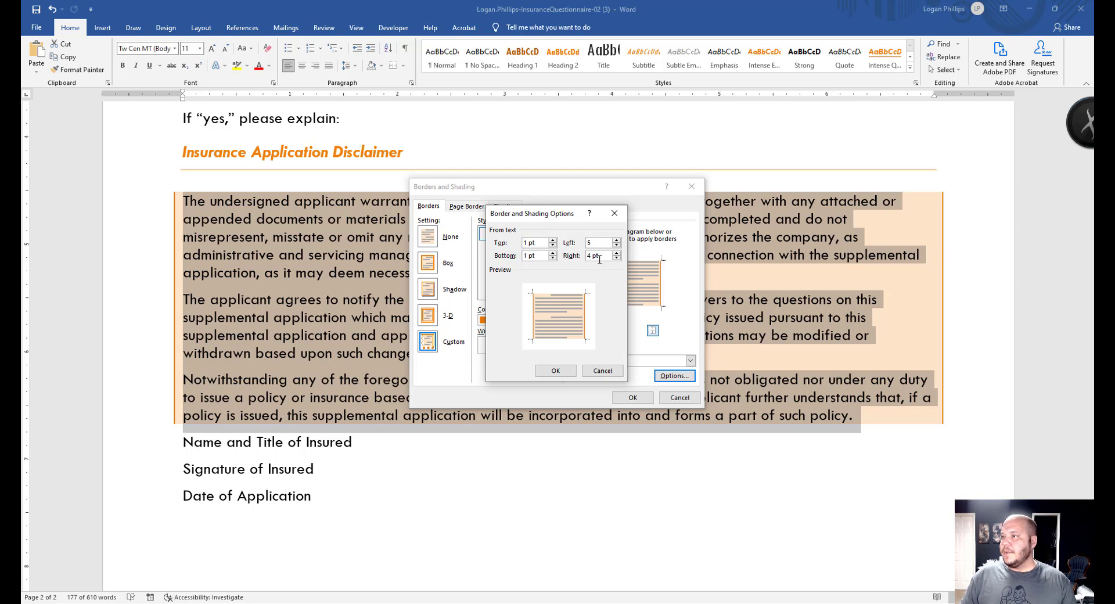
{"action": "key", "text": "Tab"}
{"action": "type", "text": "5"}
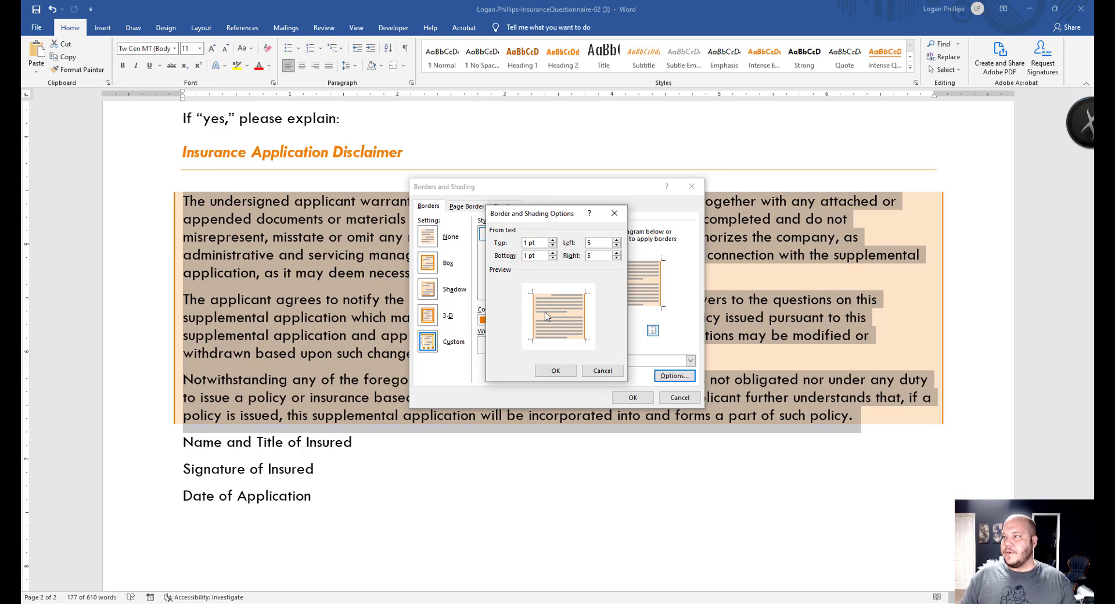
{"action": "left_click", "coordinate": [555, 371]}
{"action": "left_click", "coordinate": [642, 397]}
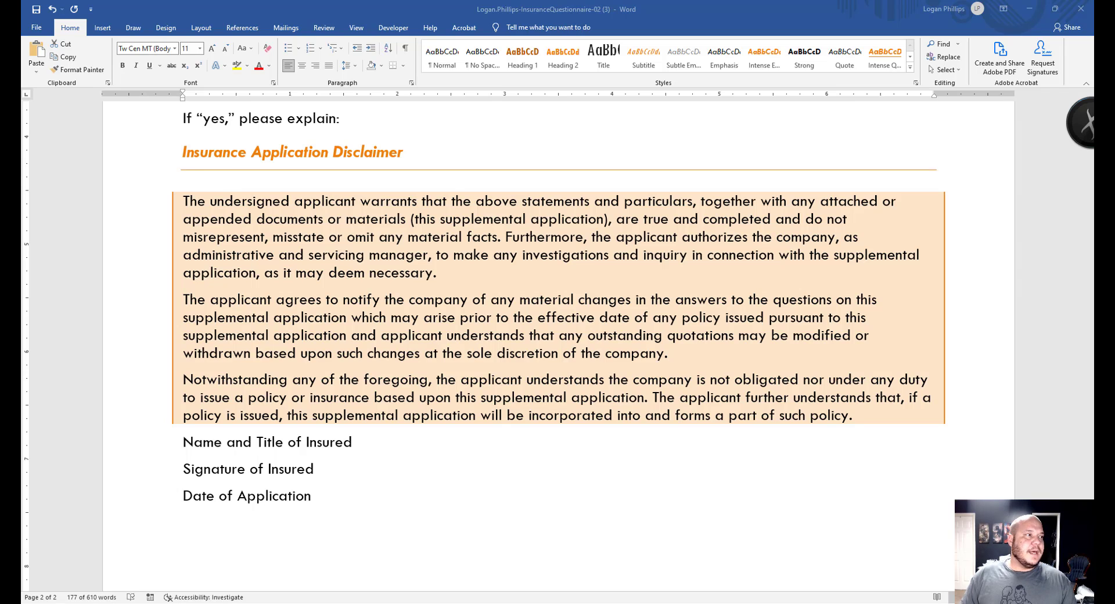
{"action": "left_click", "coordinate": [631, 382]}
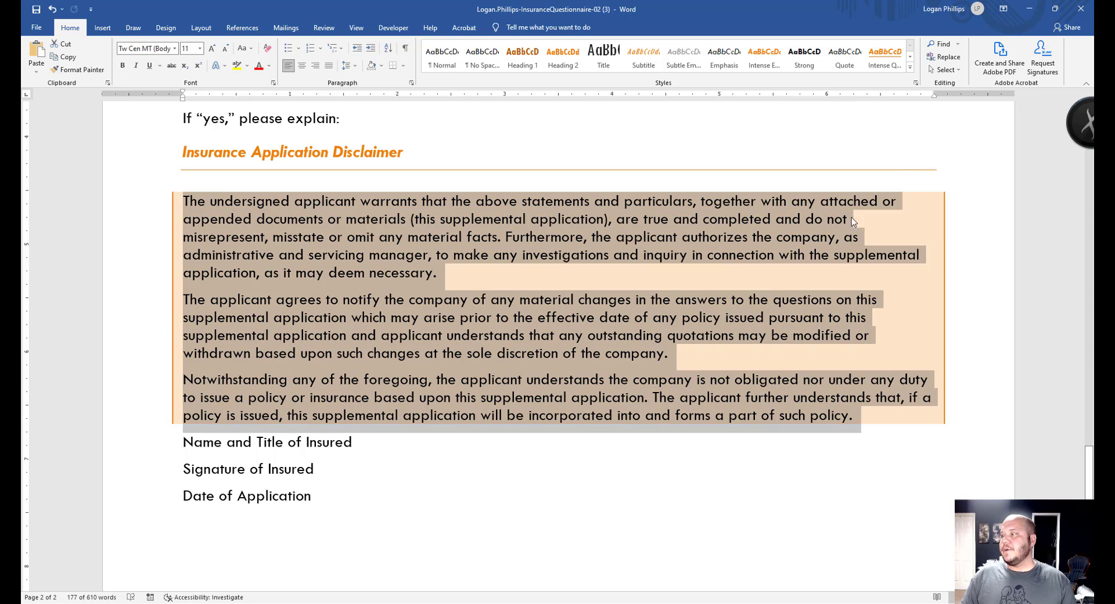
{"action": "left_click", "coordinate": [924, 291]}
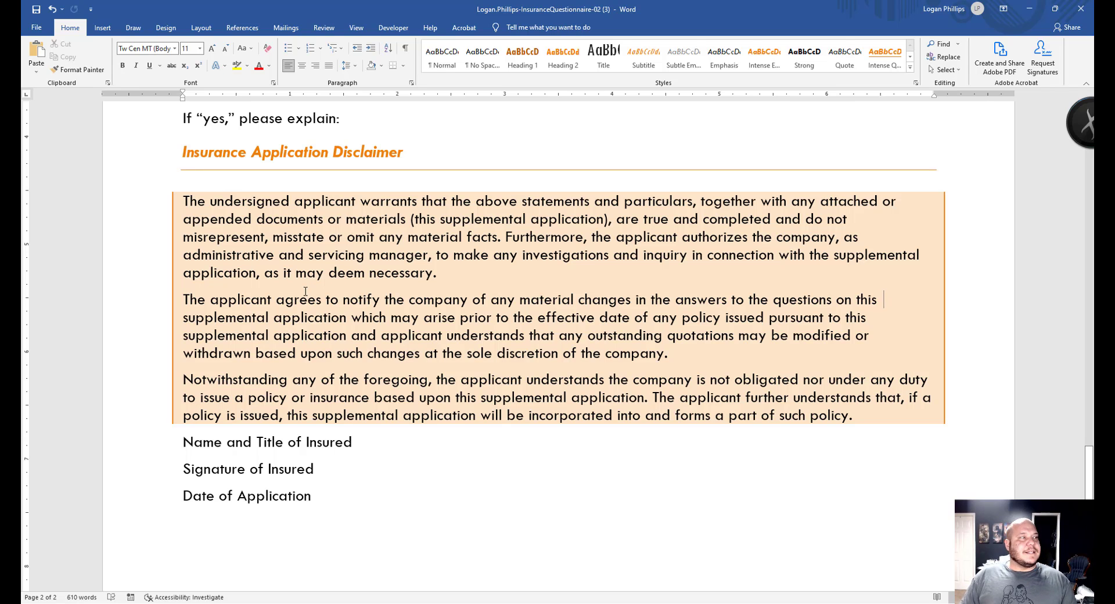
{"action": "scroll", "coordinate": [354, 494], "scroll_direction": "down", "scroll_amount": 3}
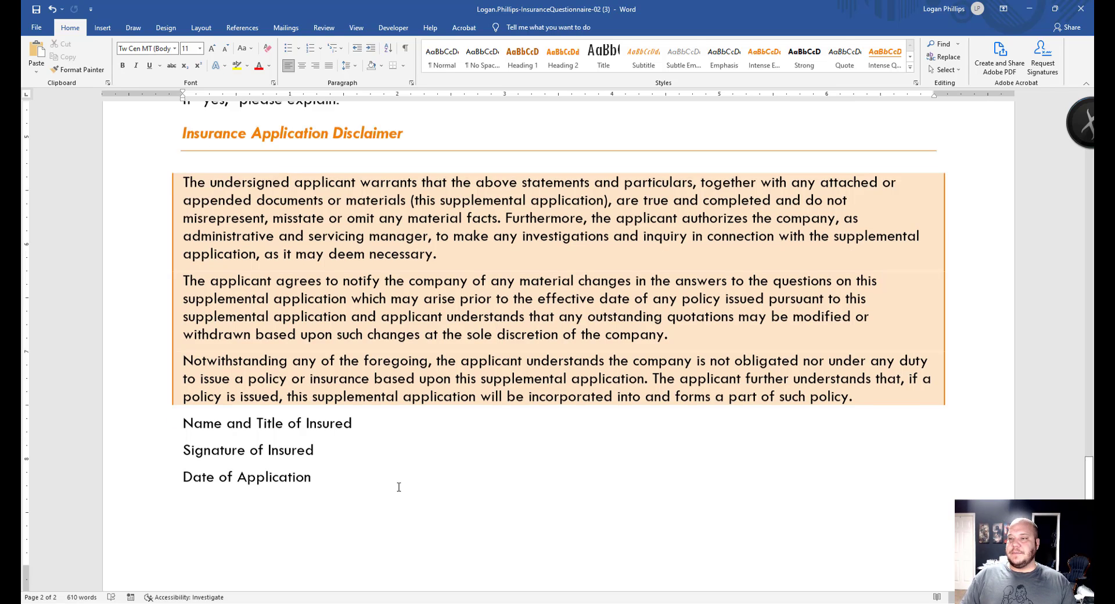
{"action": "scroll", "coordinate": [411, 488], "scroll_direction": "up", "scroll_amount": 4}
{"action": "scroll", "coordinate": [325, 523], "scroll_direction": "down", "scroll_amount": 2}
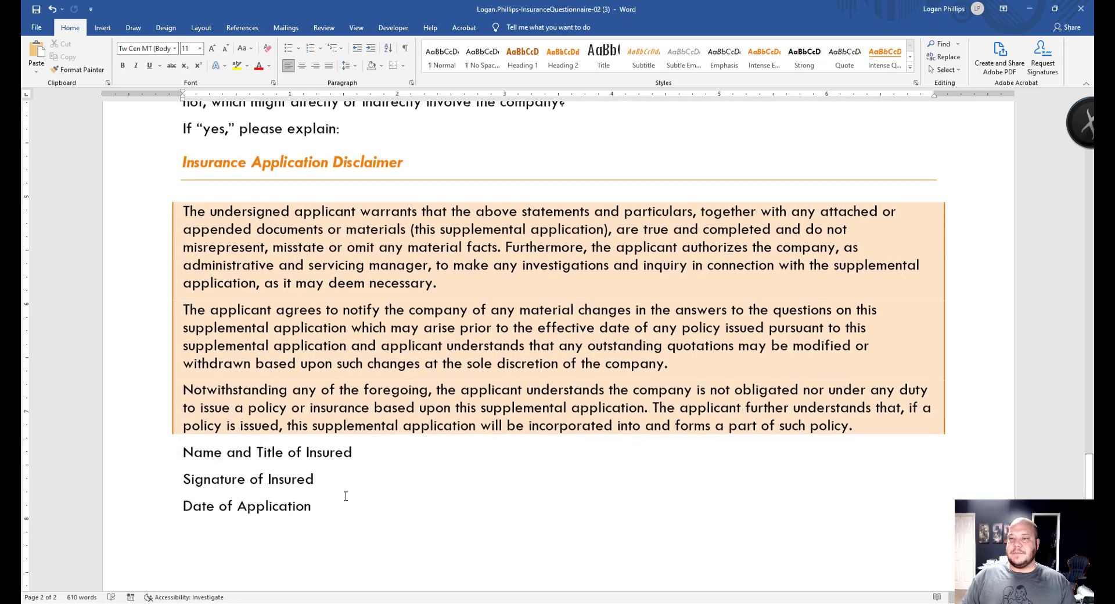
Set the spacing before the last three lines, from Name and Title of Insured to Date of Application, to 12 pt.
{"action": "left_click_drag", "start_coordinate": [361, 472], "coordinate": [115, 412]}
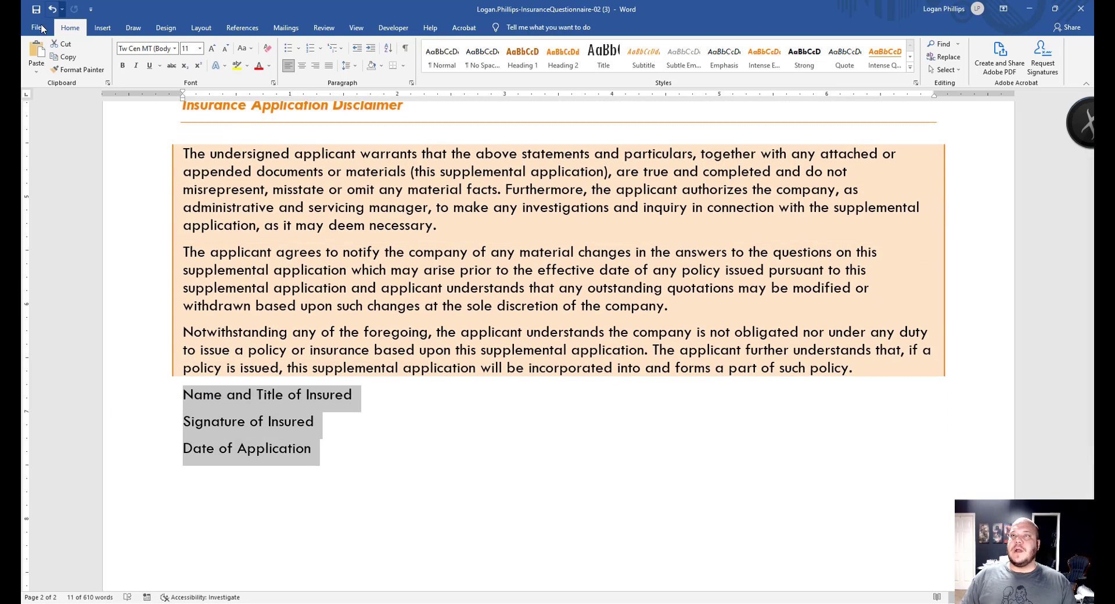
{"action": "left_click", "coordinate": [411, 83]}
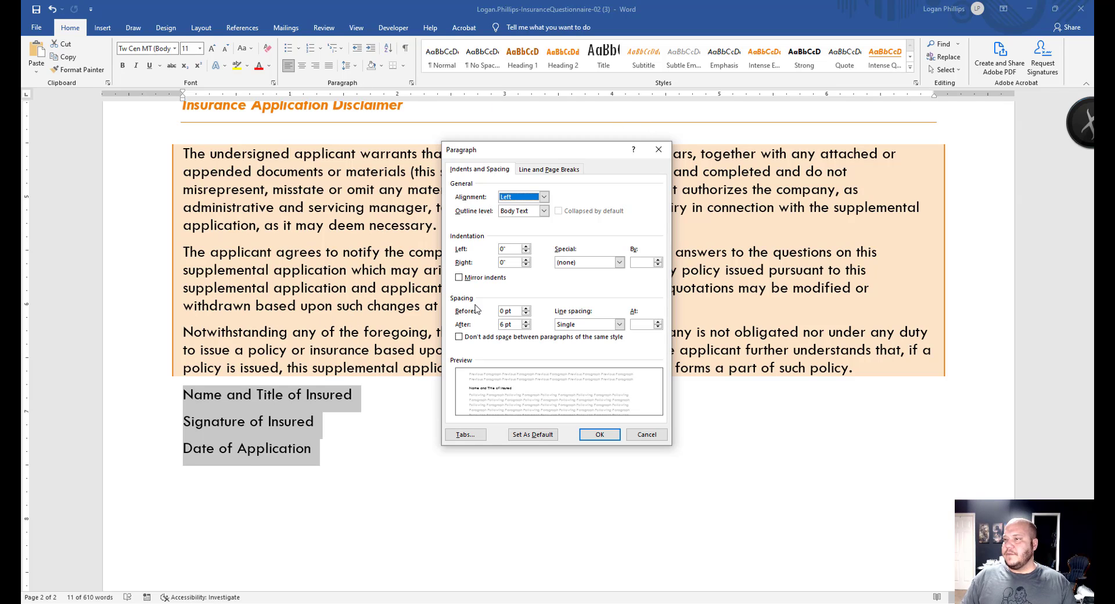
{"action": "left_click", "coordinate": [525, 309]}
{"action": "left_click", "coordinate": [526, 309]}
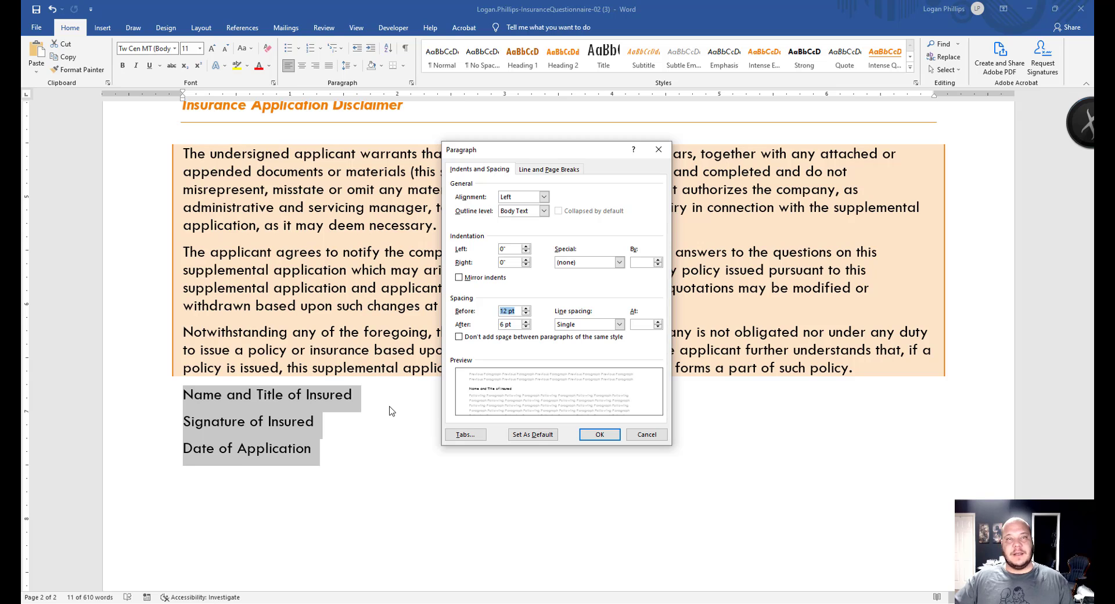
Give the three signature lines a right-aligned tab stop at 7" with the solid underline leader (4) and apply the paragraph settings.
{"action": "left_click", "coordinate": [466, 434]}
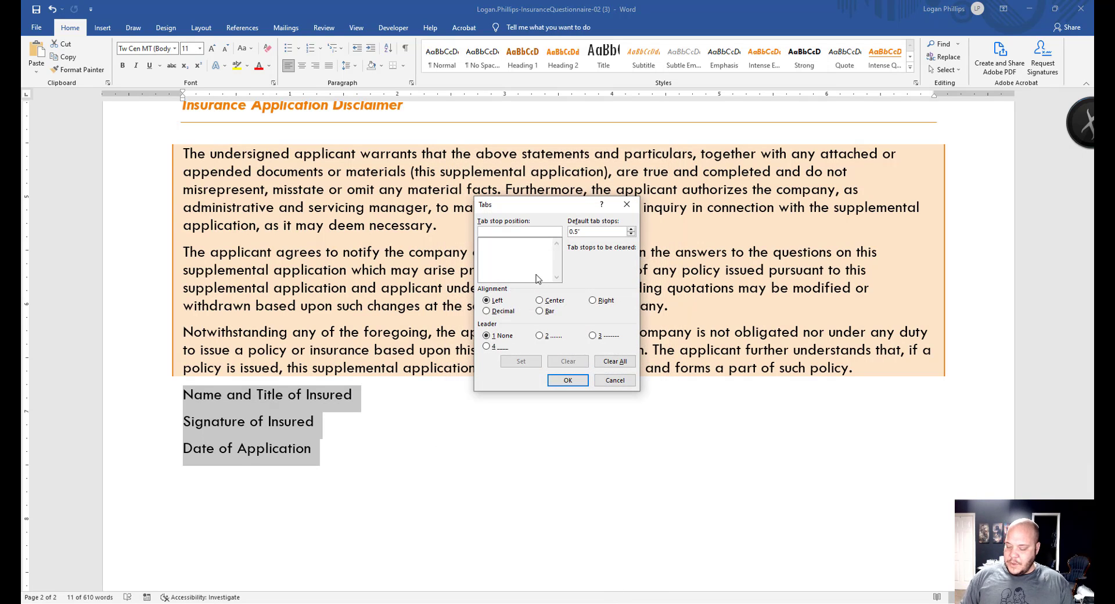
{"action": "type", "text": "7"}
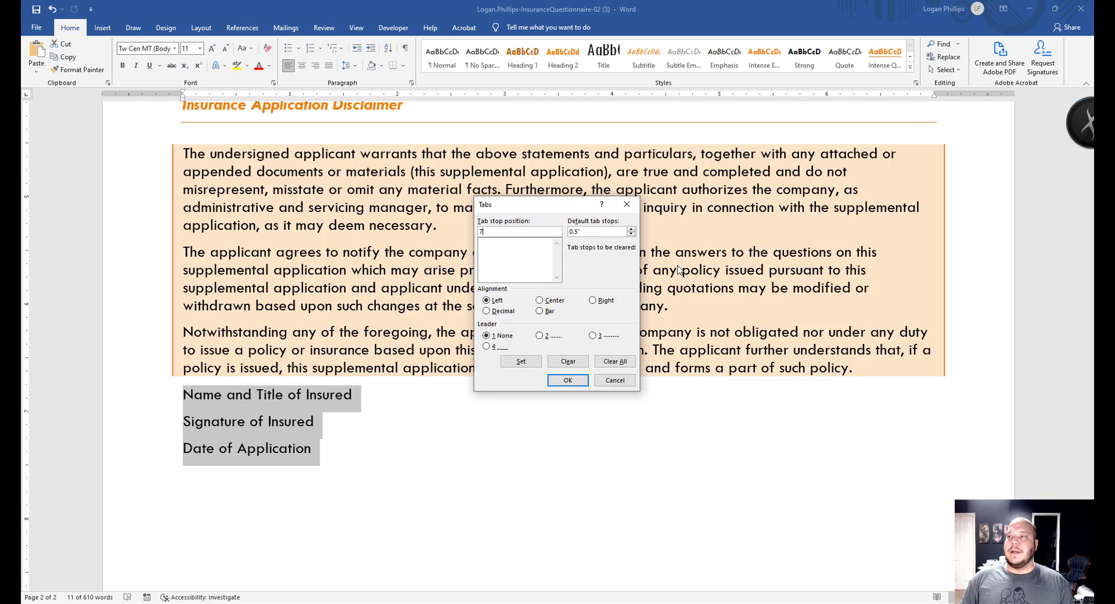
{"action": "left_click", "coordinate": [592, 300]}
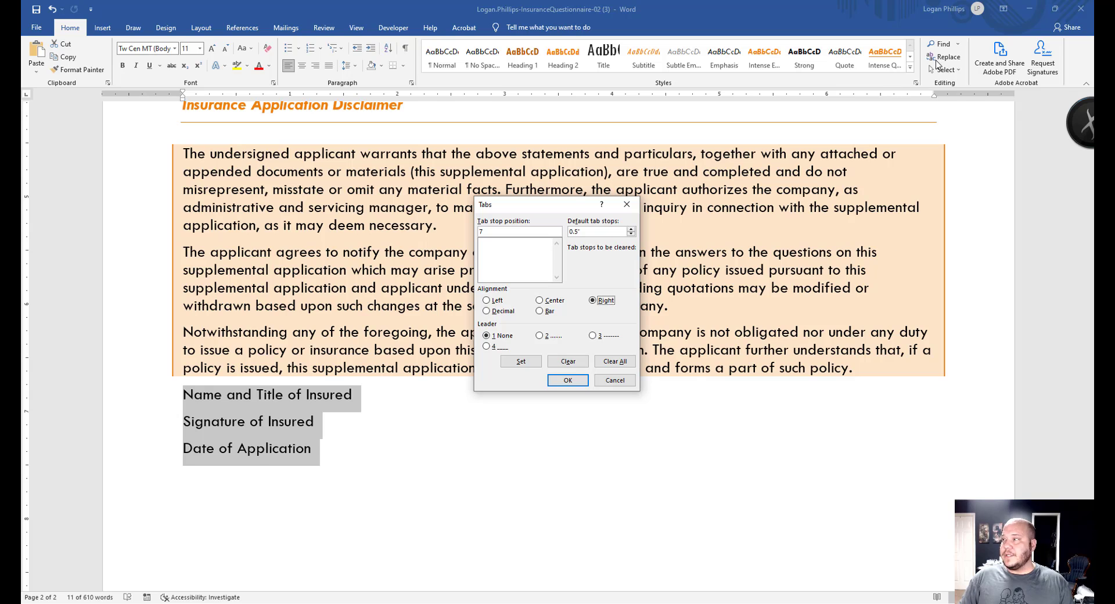
{"action": "left_click", "coordinate": [497, 347]}
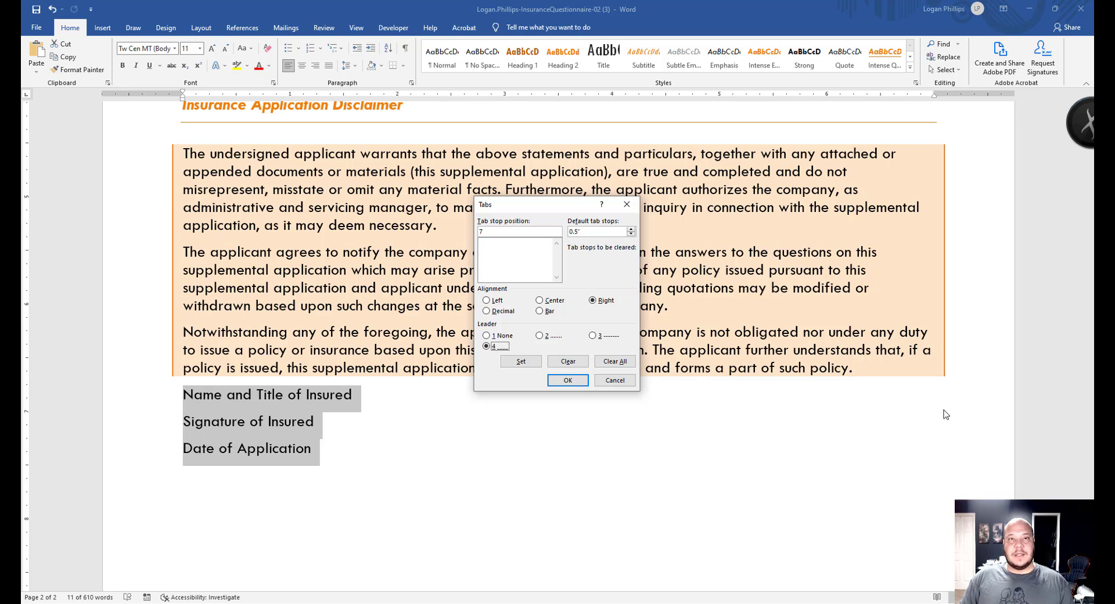
{"action": "left_click", "coordinate": [575, 380]}
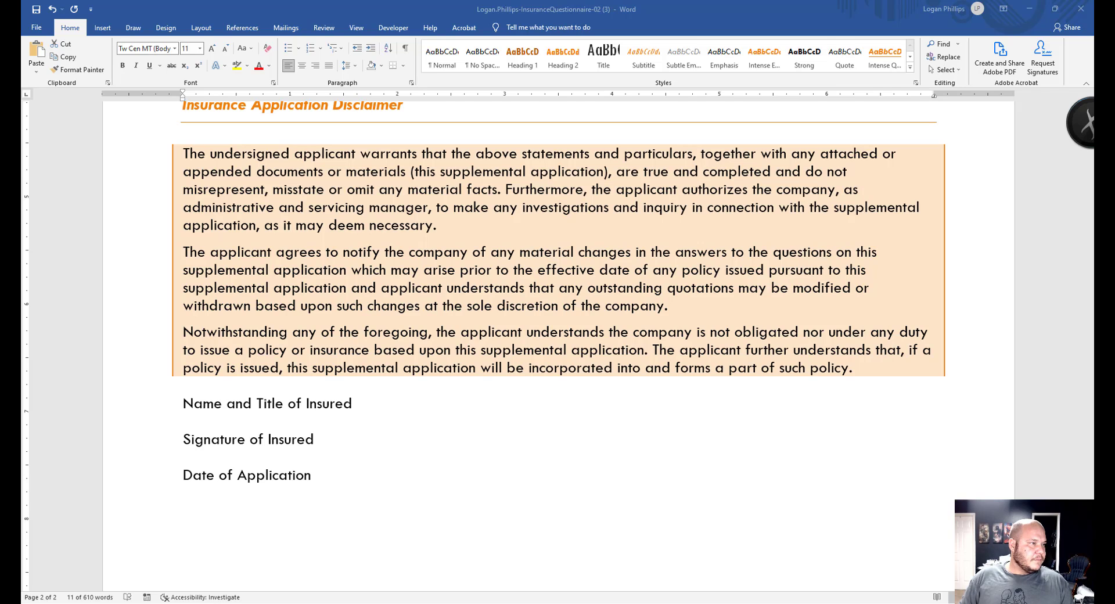
Insert a tab with its underline leader after Name and Title of Insured, Signature of Insured and Date of Application.
{"action": "left_click", "coordinate": [358, 456]}
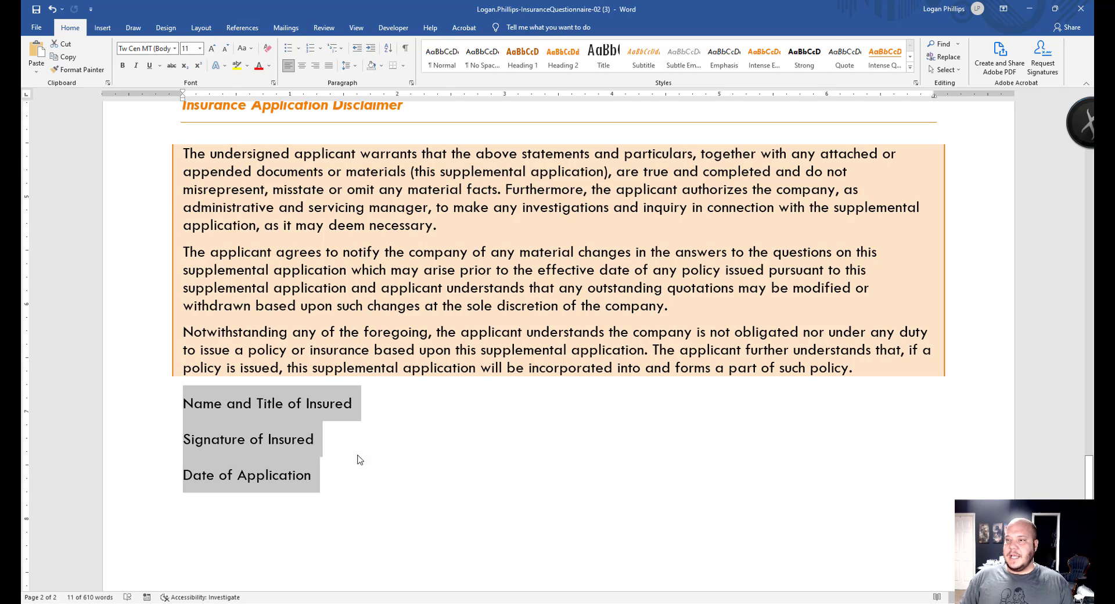
{"action": "left_click", "coordinate": [373, 414]}
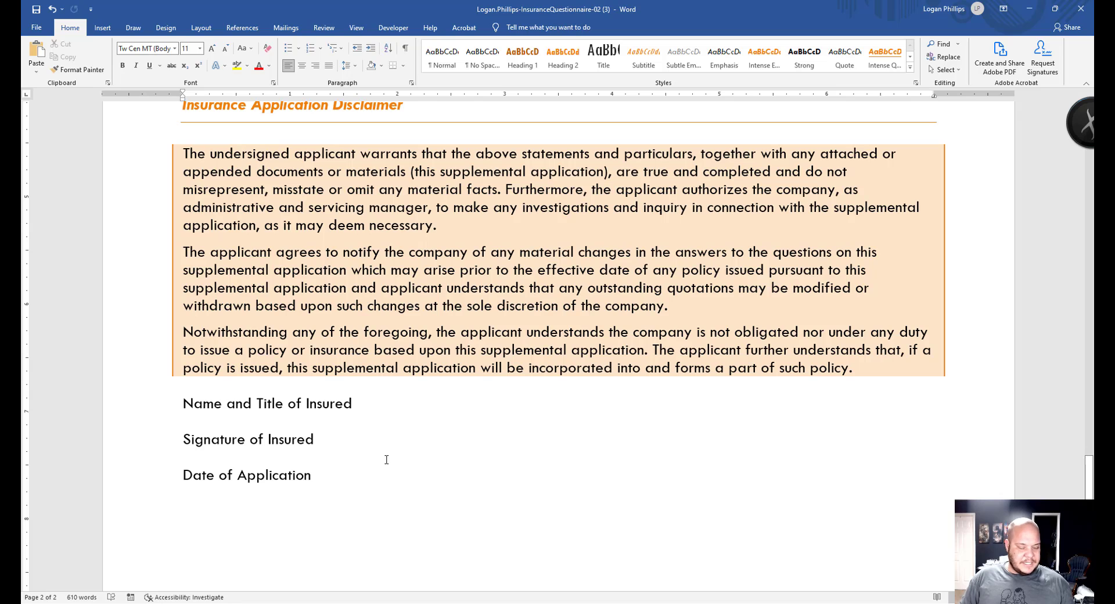
{"action": "key", "text": "Tab"}
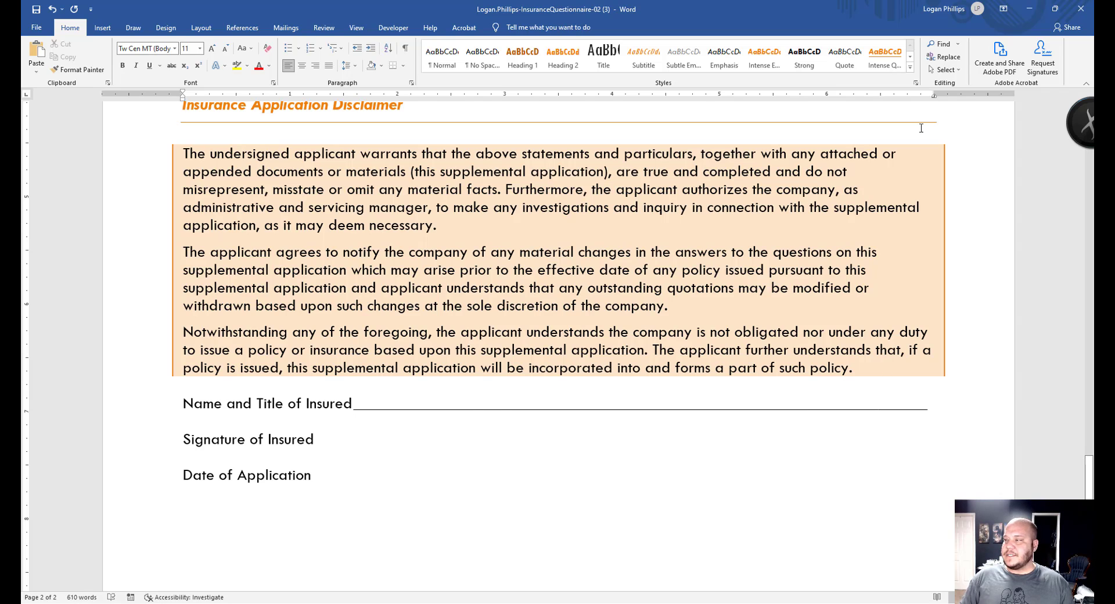
{"action": "left_click", "coordinate": [366, 442]}
{"action": "key", "text": "Tab"}
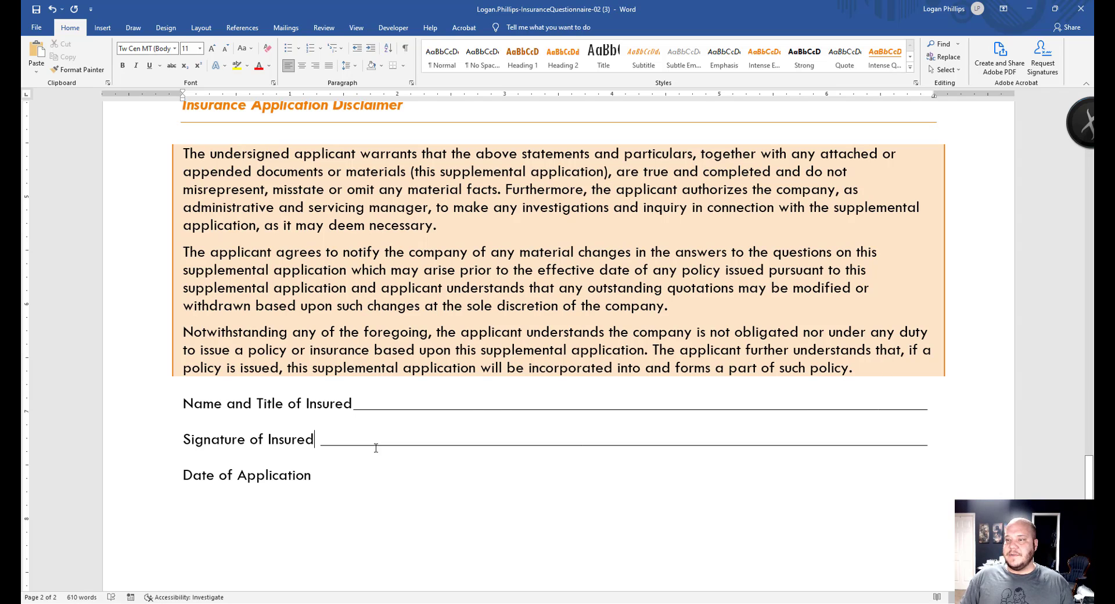
{"action": "left_click", "coordinate": [360, 491]}
{"action": "key", "text": "Tab"}
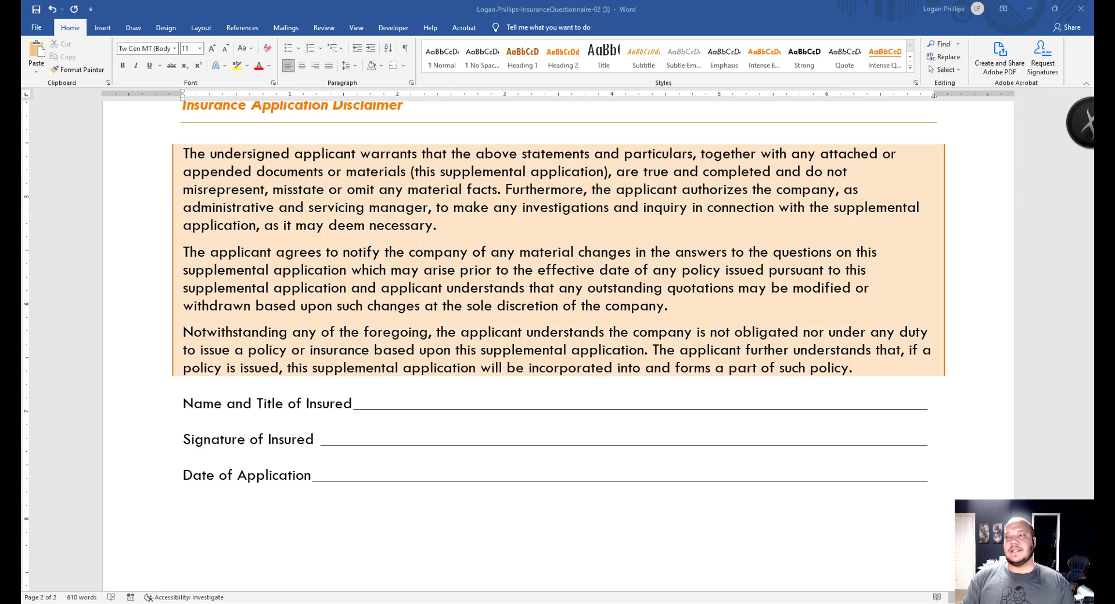
Select the lines from "Applicant:" through the final "If “yes,” please explain:" and start defining a 1), a), i) multilevel list for them.
{"action": "scroll", "coordinate": [579, 390], "scroll_direction": "up", "scroll_amount": 20}
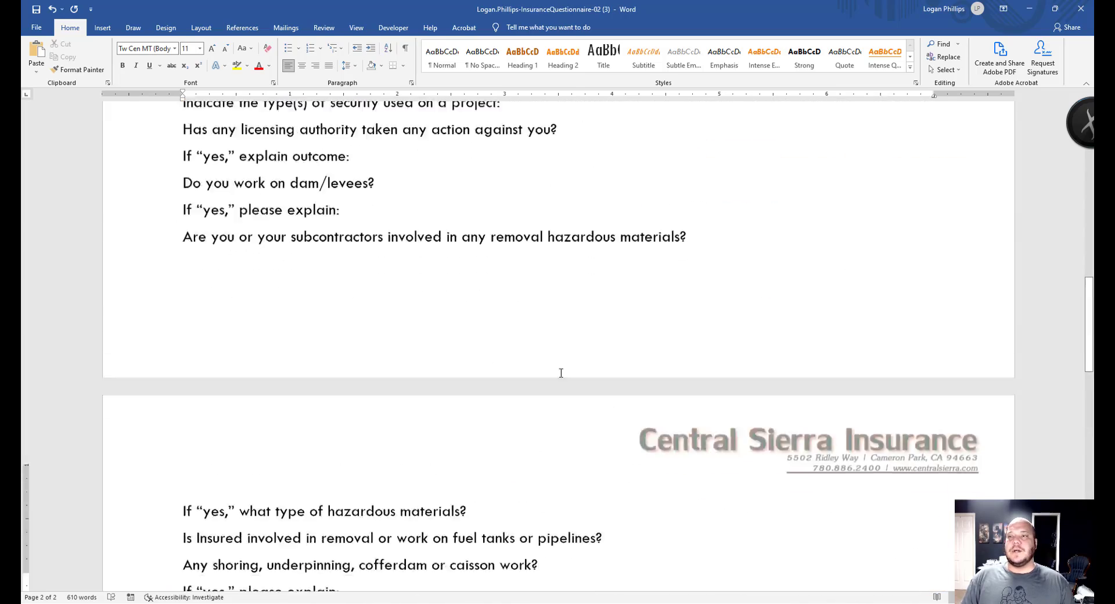
{"action": "scroll", "coordinate": [368, 328], "scroll_direction": "up", "scroll_amount": 4}
{"action": "scroll", "coordinate": [348, 342], "scroll_direction": "down", "scroll_amount": 12}
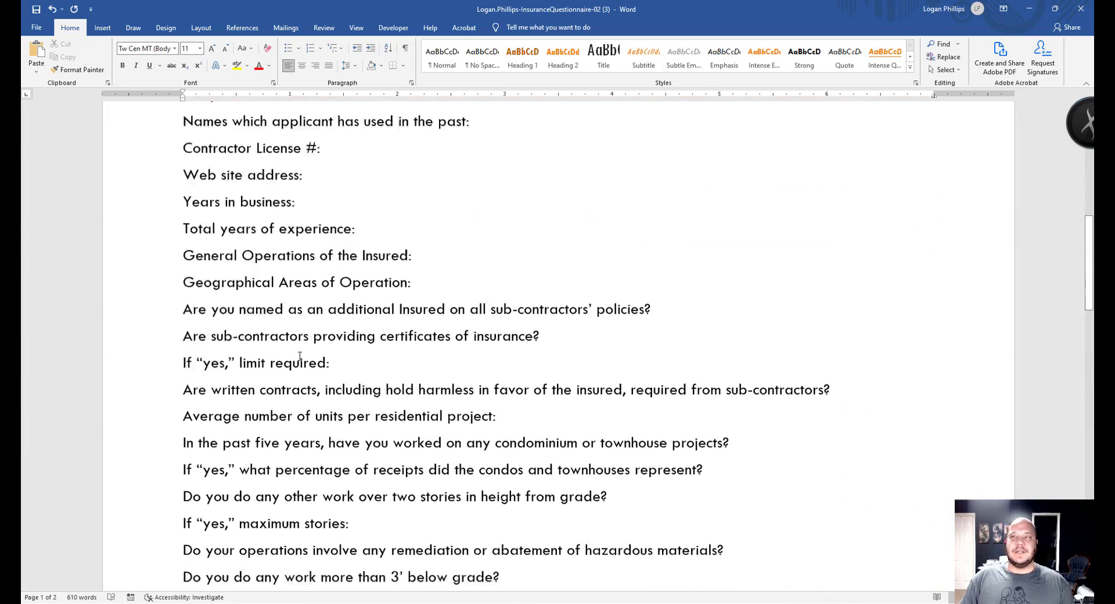
{"action": "scroll", "coordinate": [304, 373], "scroll_direction": "up", "scroll_amount": 15}
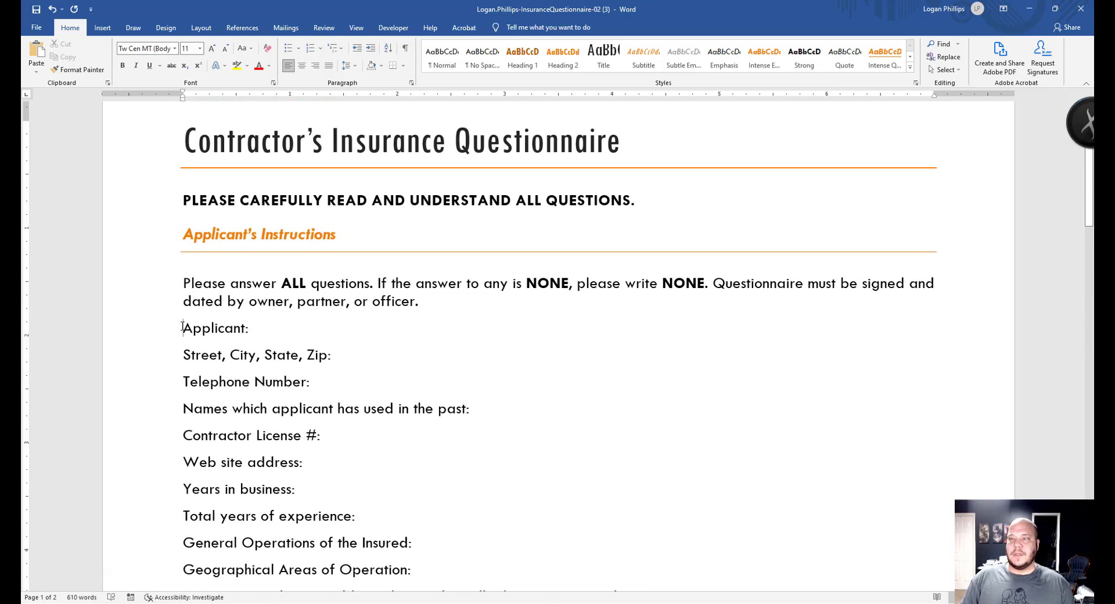
{"action": "scroll", "coordinate": [407, 414], "scroll_direction": "down", "scroll_amount": 15}
{"action": "scroll", "coordinate": [406, 414], "scroll_direction": "down", "scroll_amount": 6}
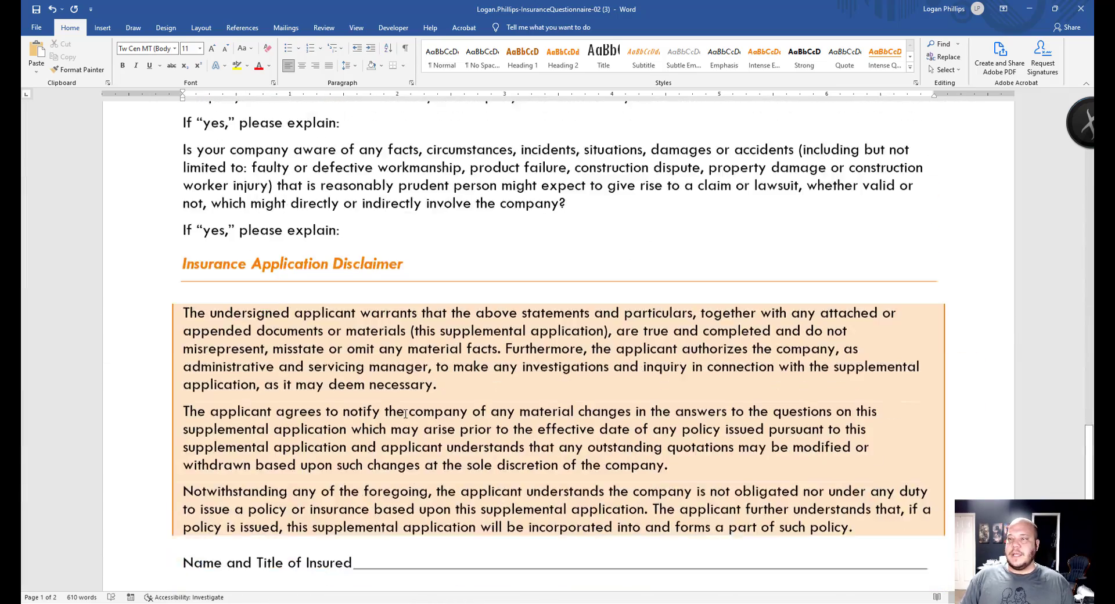
{"action": "scroll", "coordinate": [353, 281], "scroll_direction": "up", "scroll_amount": 1}
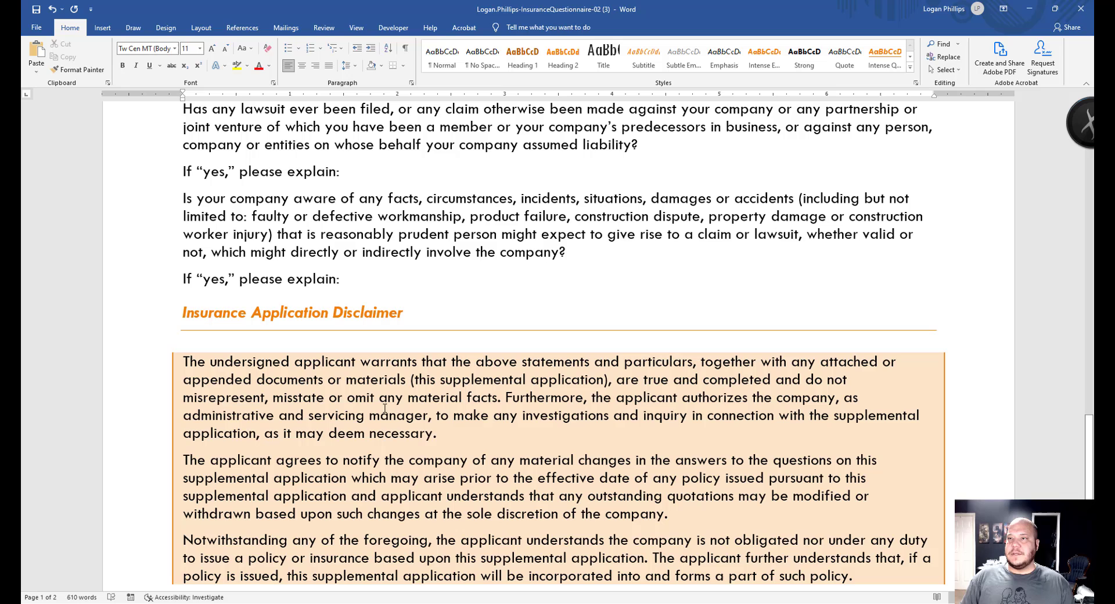
{"action": "left_click", "coordinate": [342, 284], "text": "shift"}
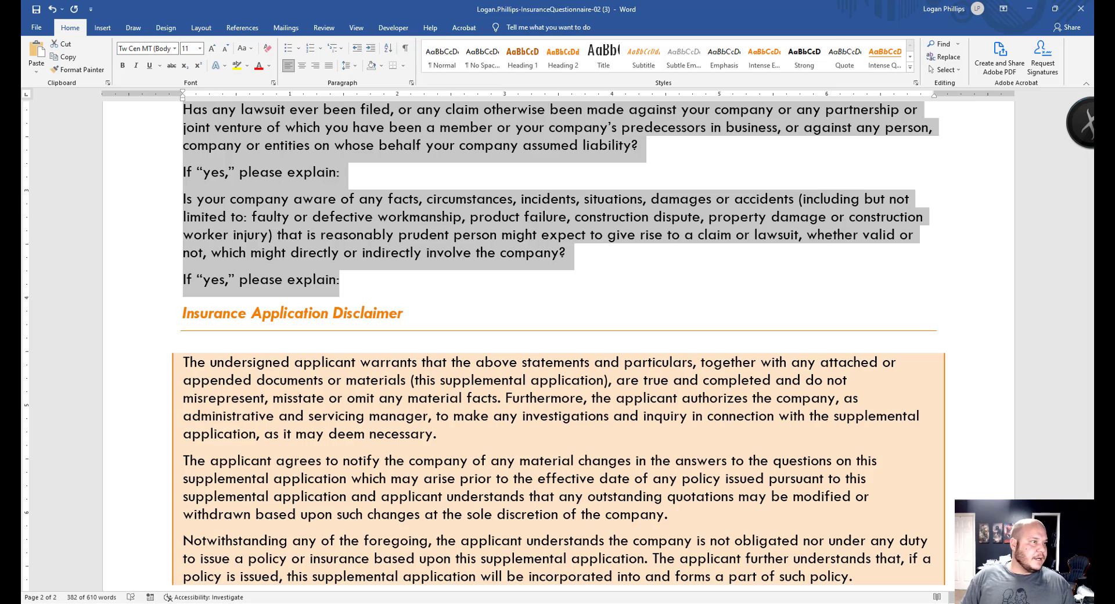
{"action": "key", "text": "alt+Tab"}
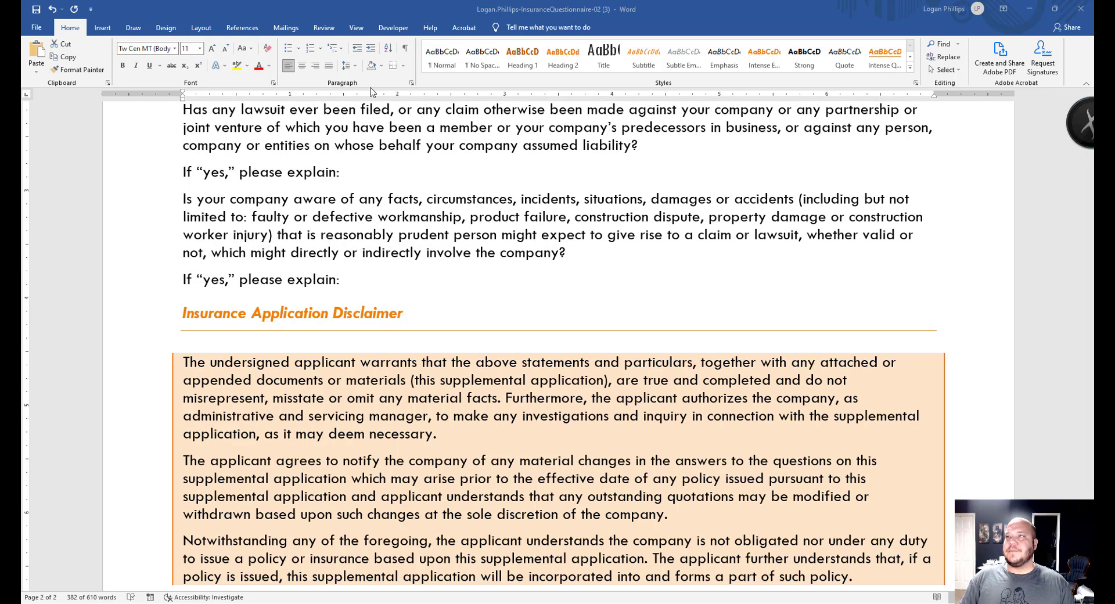
{"action": "left_click", "coordinate": [340, 50]}
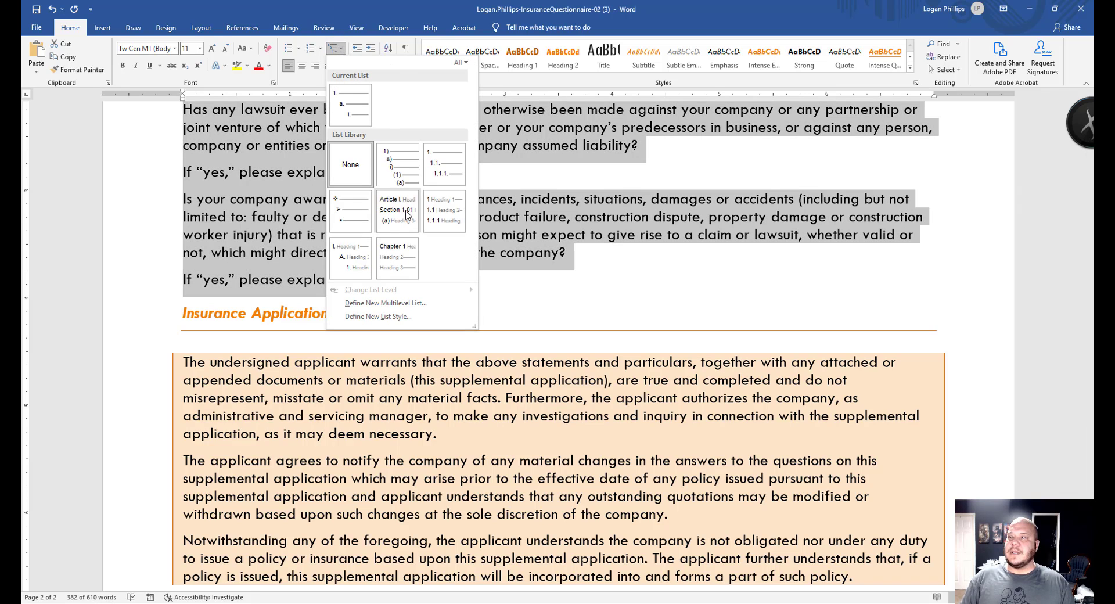
{"action": "left_click", "coordinate": [423, 305]}
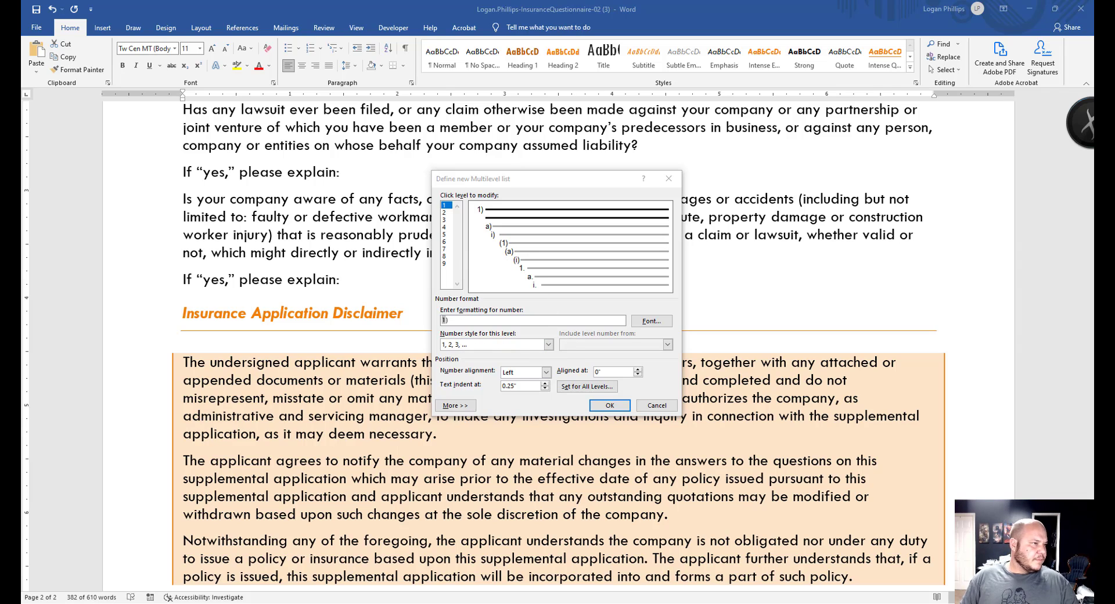
Set the first-level text position and the additional indent for each level to 0.3" for all levels and apply the multilevel list.
{"action": "left_click", "coordinate": [604, 392]}
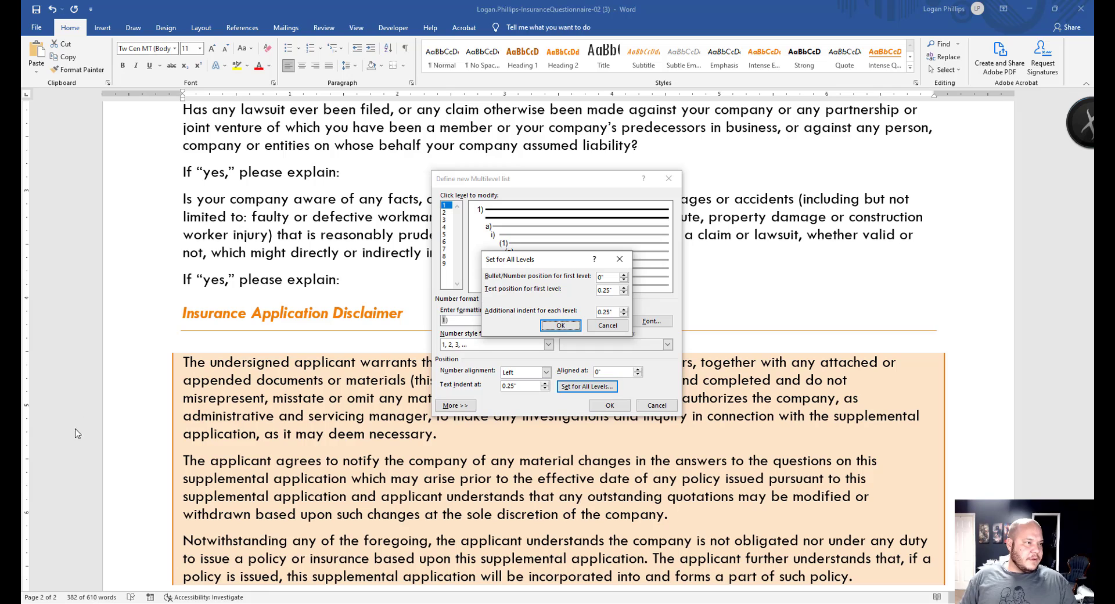
{"action": "left_click", "coordinate": [613, 289]}
{"action": "left_click_drag", "start_coordinate": [611, 290], "coordinate": [555, 292]}
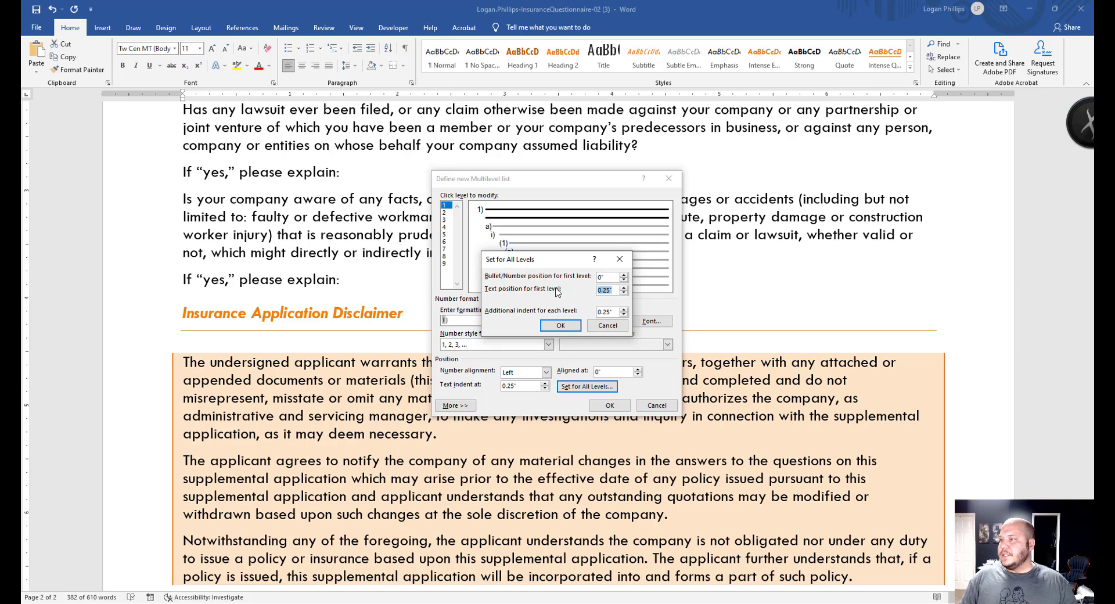
{"action": "type", "text": ".3"}
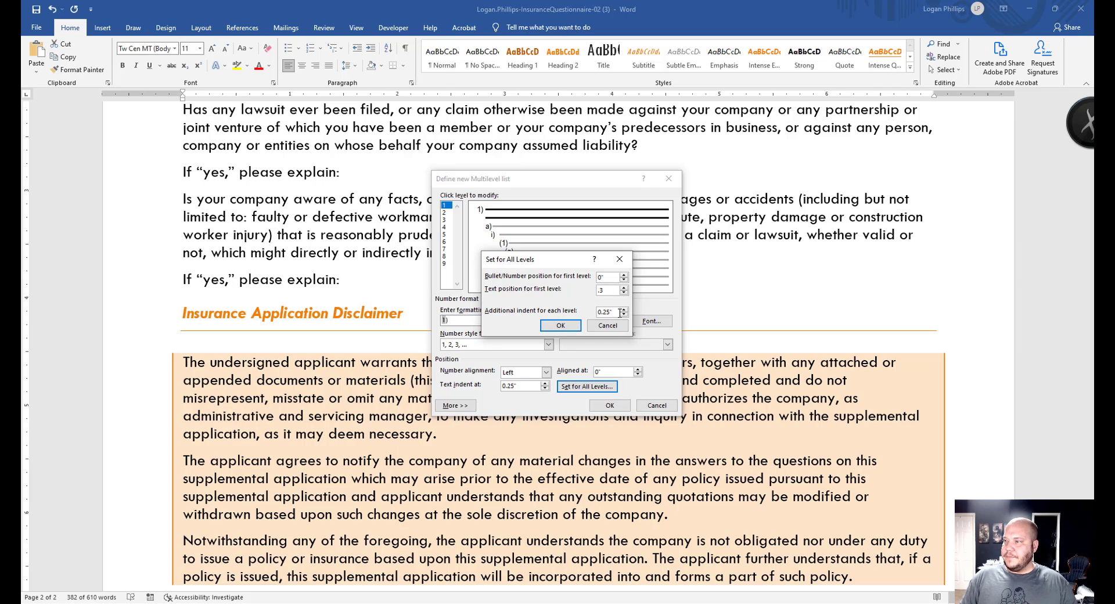
{"action": "left_click_drag", "start_coordinate": [611, 312], "coordinate": [519, 311]}
{"action": "type", "text": ".3"}
{"action": "left_click", "coordinate": [560, 326]}
{"action": "left_click", "coordinate": [587, 386]}
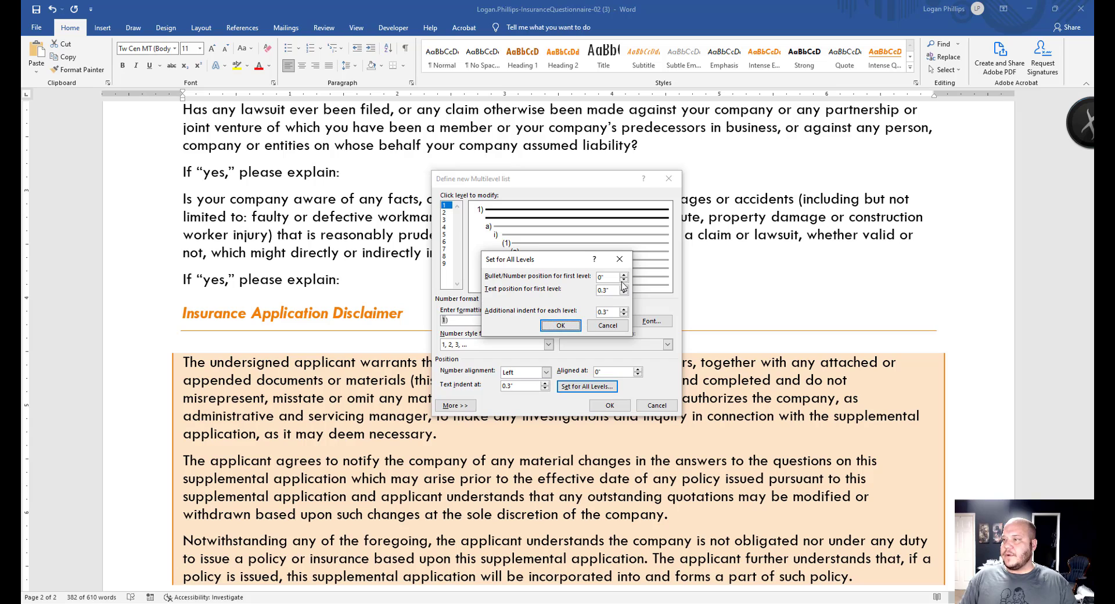
{"action": "left_click", "coordinate": [568, 326]}
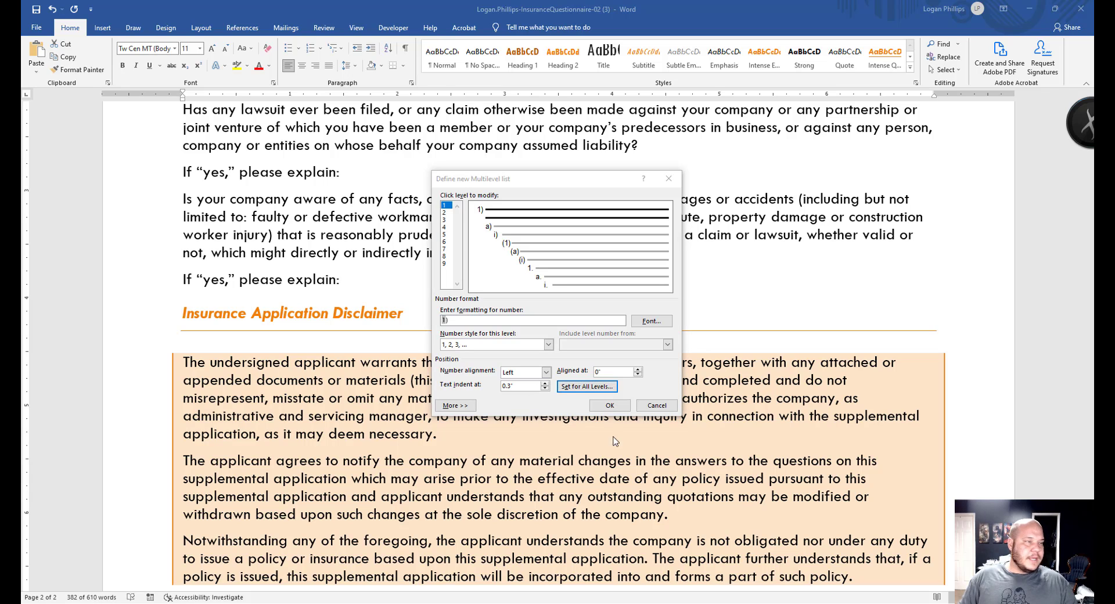
{"action": "left_click", "coordinate": [610, 405]}
Demote the list item "If “yes,” limit required:" to second level a) under the sub-contractors' certificates of insurance question.
{"action": "scroll", "coordinate": [434, 379], "scroll_direction": "up", "scroll_amount": 20}
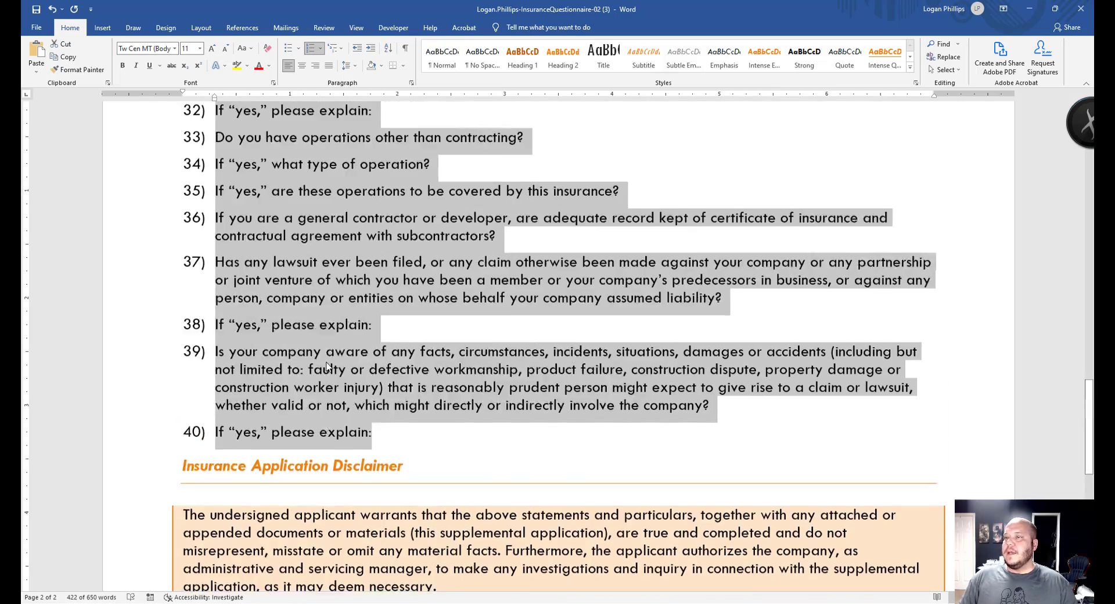
{"action": "scroll", "coordinate": [339, 338], "scroll_direction": "down", "scroll_amount": 20}
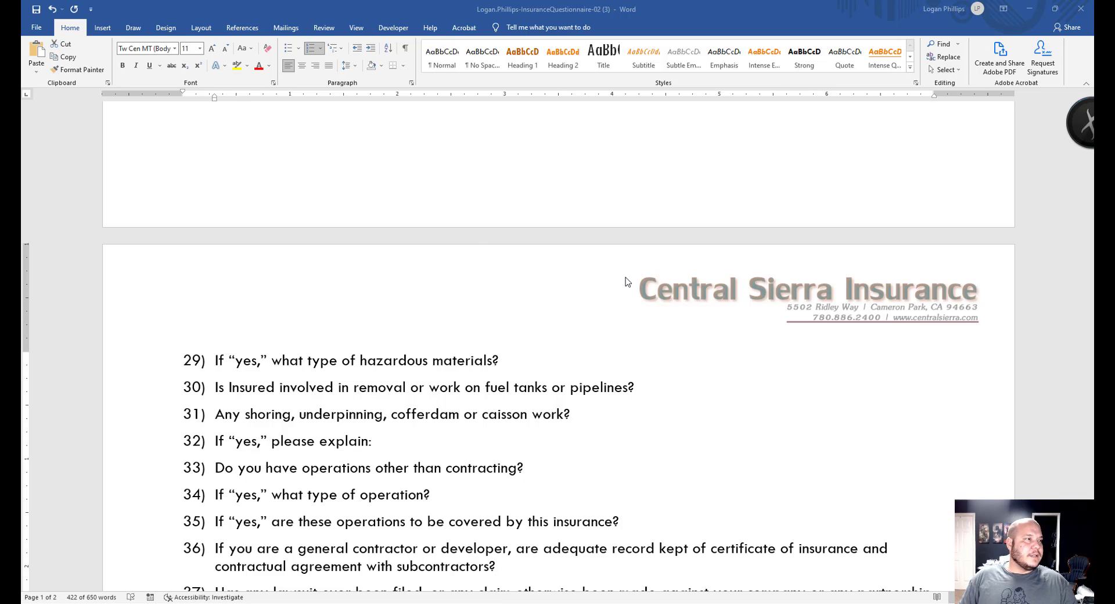
{"action": "left_click", "coordinate": [487, 464]}
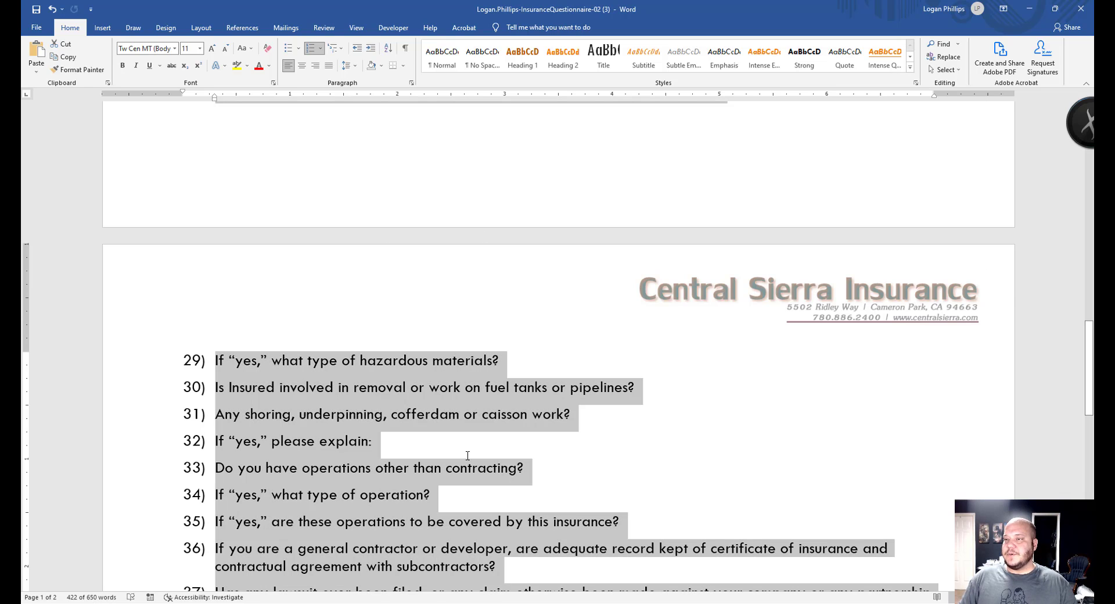
{"action": "left_click", "coordinate": [467, 454]}
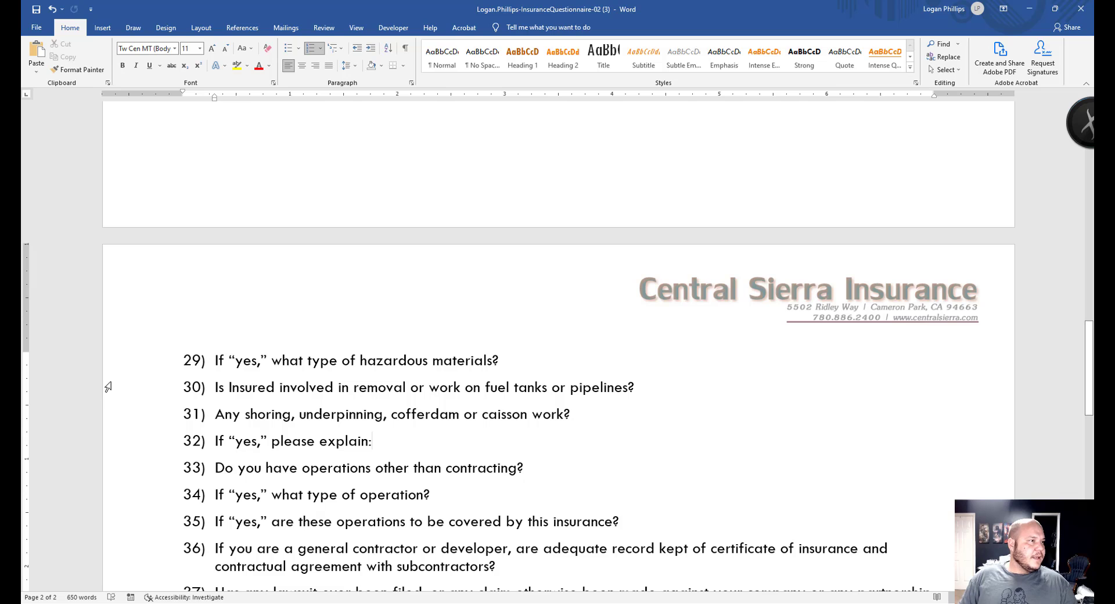
{"action": "scroll", "coordinate": [273, 363], "scroll_direction": "up", "scroll_amount": 10}
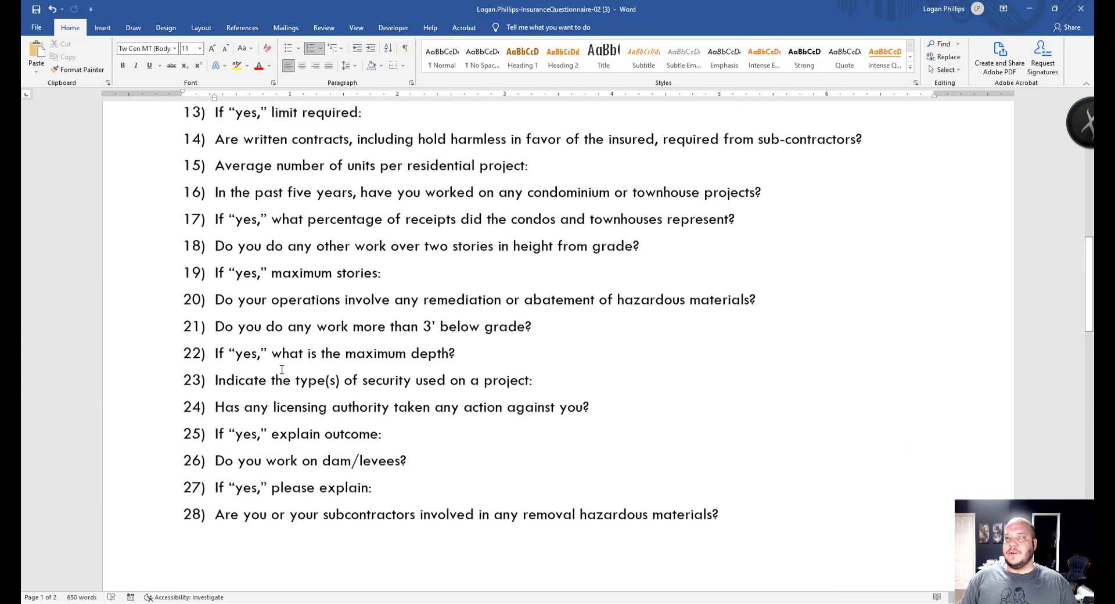
{"action": "scroll", "coordinate": [282, 370], "scroll_direction": "up", "scroll_amount": 3}
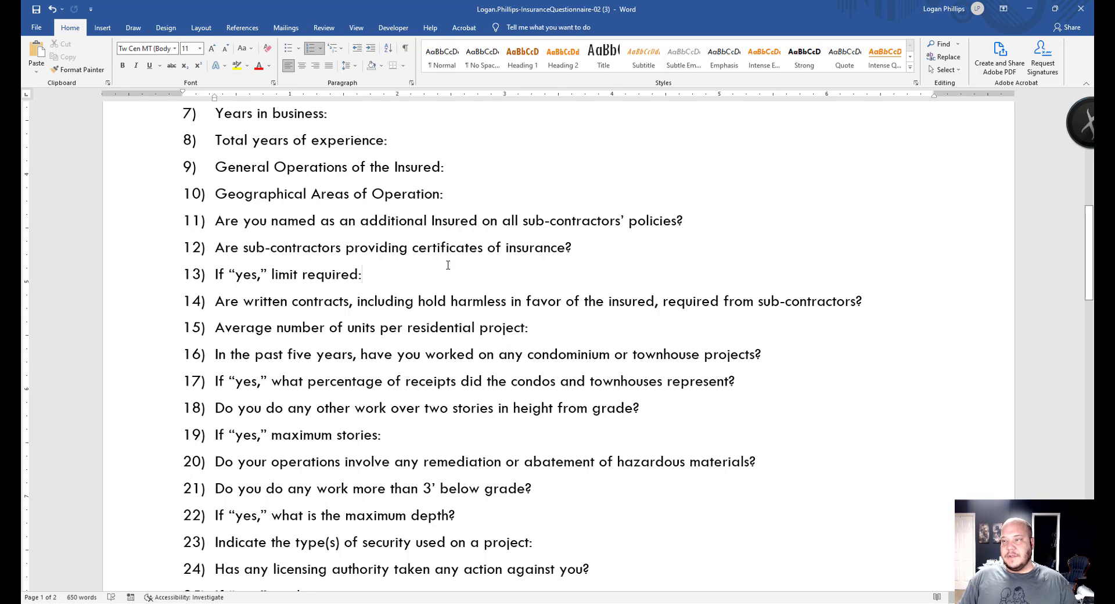
{"action": "left_click", "coordinate": [200, 273]}
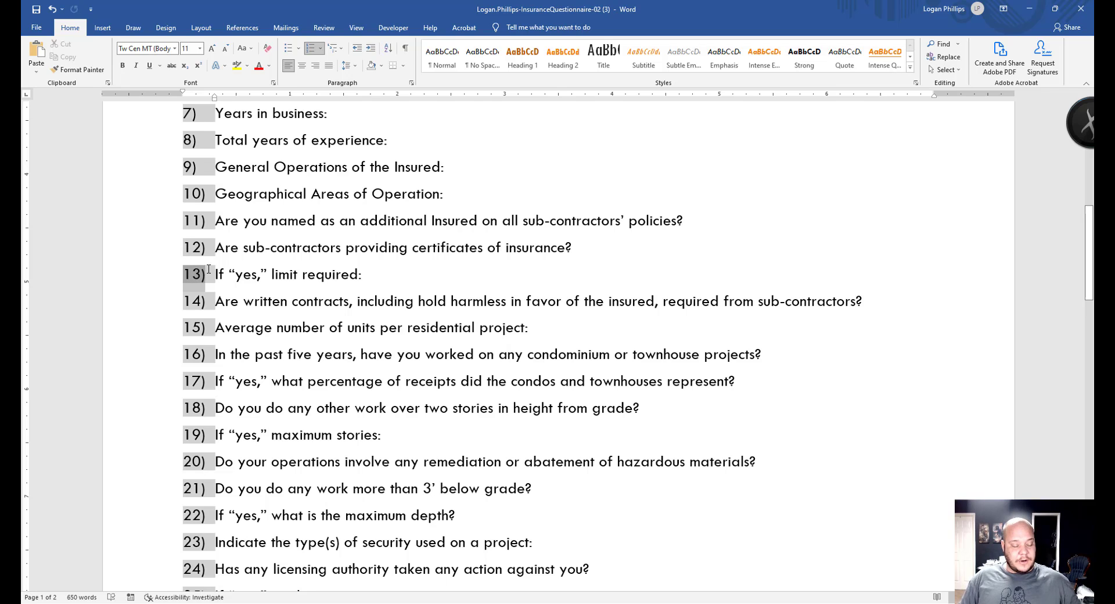
{"action": "key", "text": "Tab"}
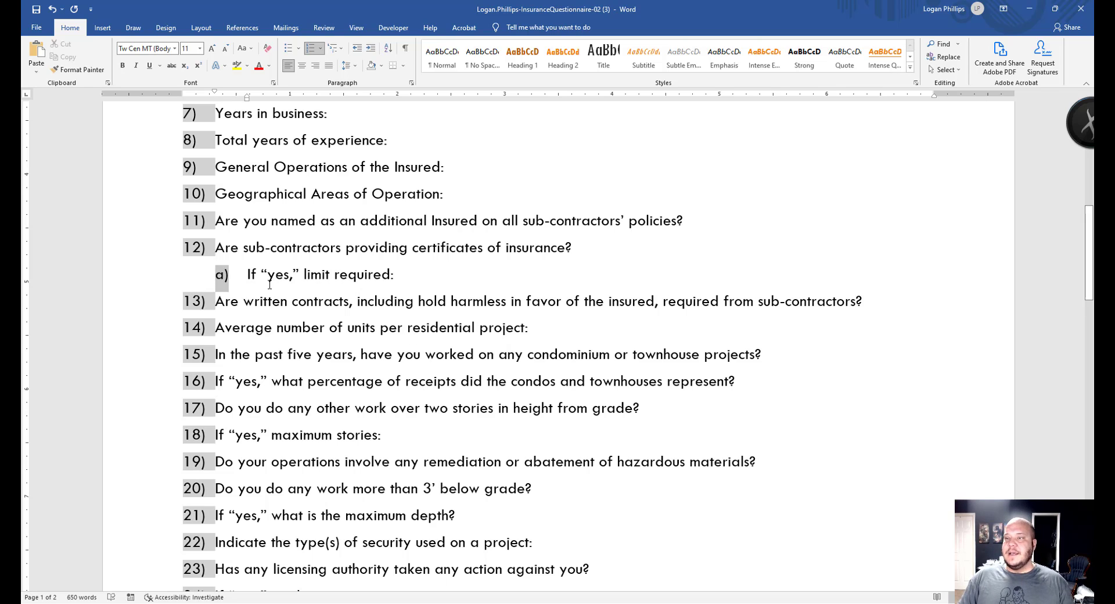
Demote the “If “yes,”” items on condo and townhouse receipts percentage, maximum stories and maximum depth to second level a) under their questions.
{"action": "scroll", "coordinate": [284, 287], "scroll_direction": "down", "scroll_amount": 1}
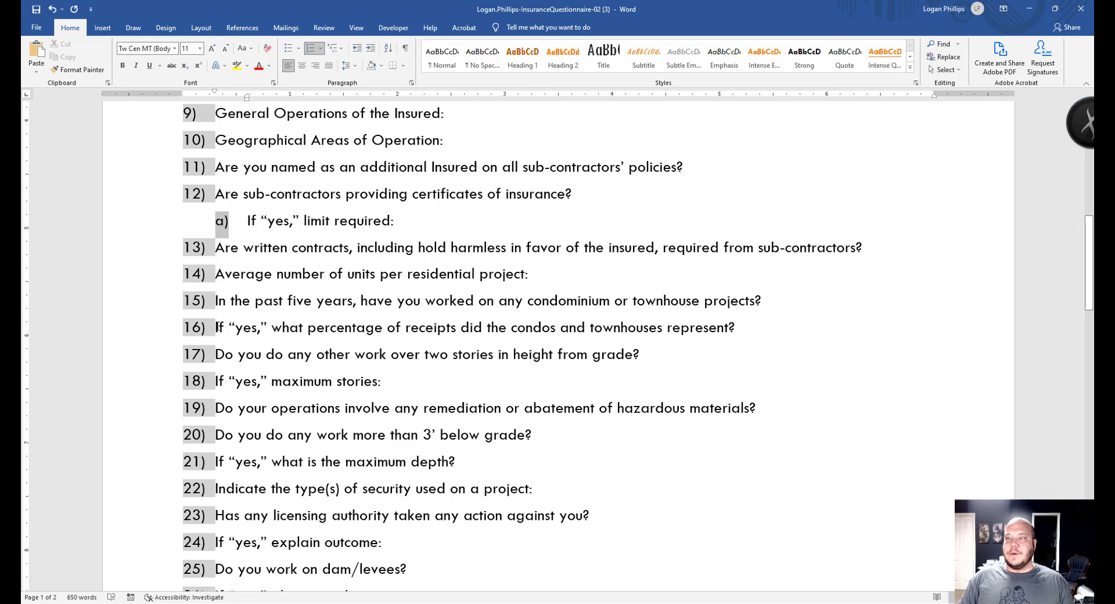
{"action": "left_click", "coordinate": [198, 330]}
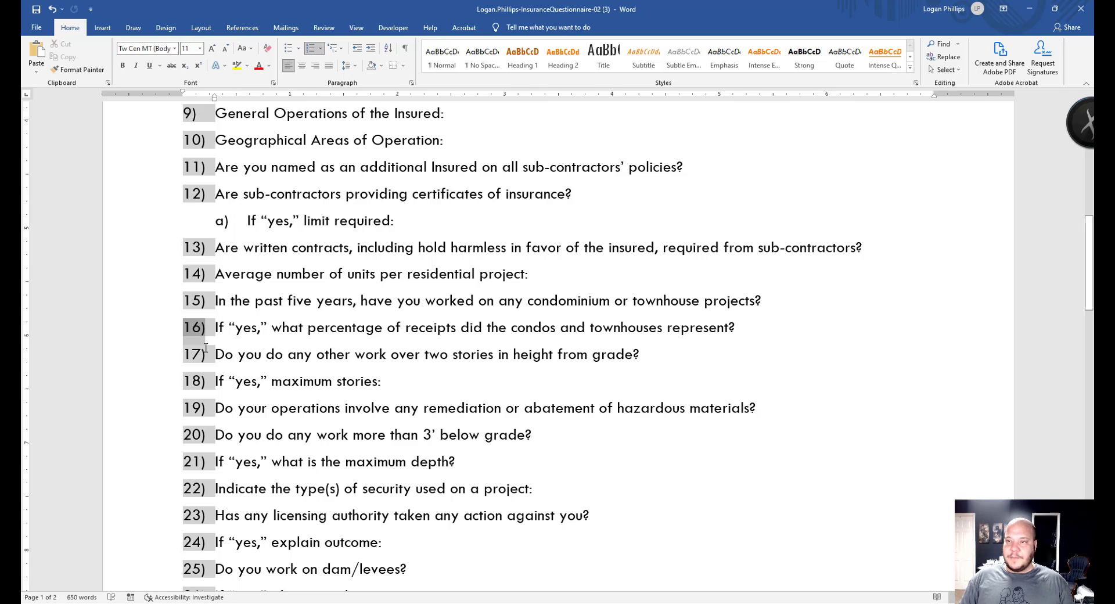
{"action": "key", "text": "Tab"}
{"action": "left_click", "coordinate": [199, 383]}
{"action": "key", "text": "Tab"}
{"action": "scroll", "coordinate": [199, 383], "scroll_direction": "down", "scroll_amount": 1}
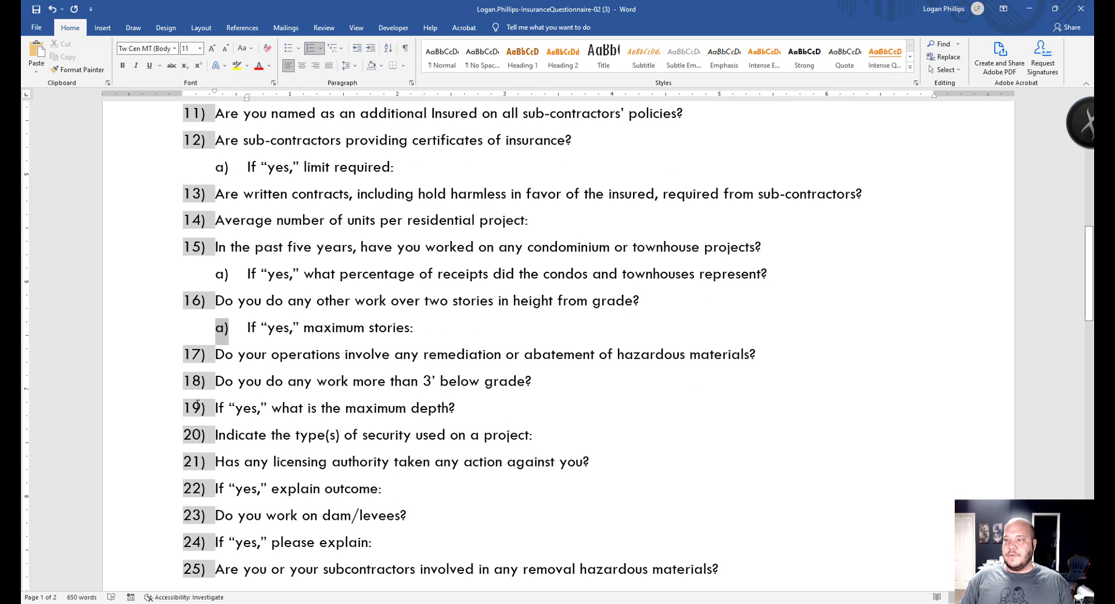
{"action": "left_click", "coordinate": [199, 409]}
{"action": "key", "text": "Tab"}
Demote “If “yes,” explain outcome:” and the dam/levees question's “If “yes,” please explain:” to second level a).
{"action": "scroll", "coordinate": [199, 408], "scroll_direction": "down", "scroll_amount": 2}
{"action": "left_click", "coordinate": [198, 384]}
{"action": "key", "text": "Tab"}
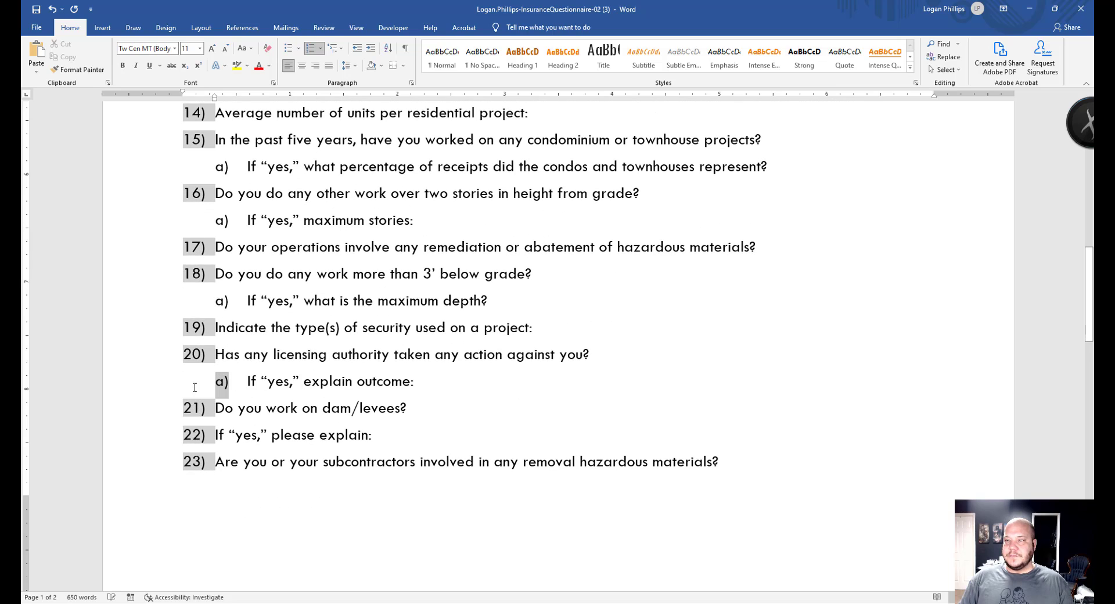
{"action": "scroll", "coordinate": [202, 400], "scroll_direction": "down", "scroll_amount": 1}
{"action": "left_click", "coordinate": [197, 381]}
{"action": "key", "text": "Tab"}
Demote the “If “yes,”” items on hazardous materials type, shoring work explanation, type of operation and insurance coverage of operations to the second level.
{"action": "scroll", "coordinate": [198, 383], "scroll_direction": "down", "scroll_amount": 8}
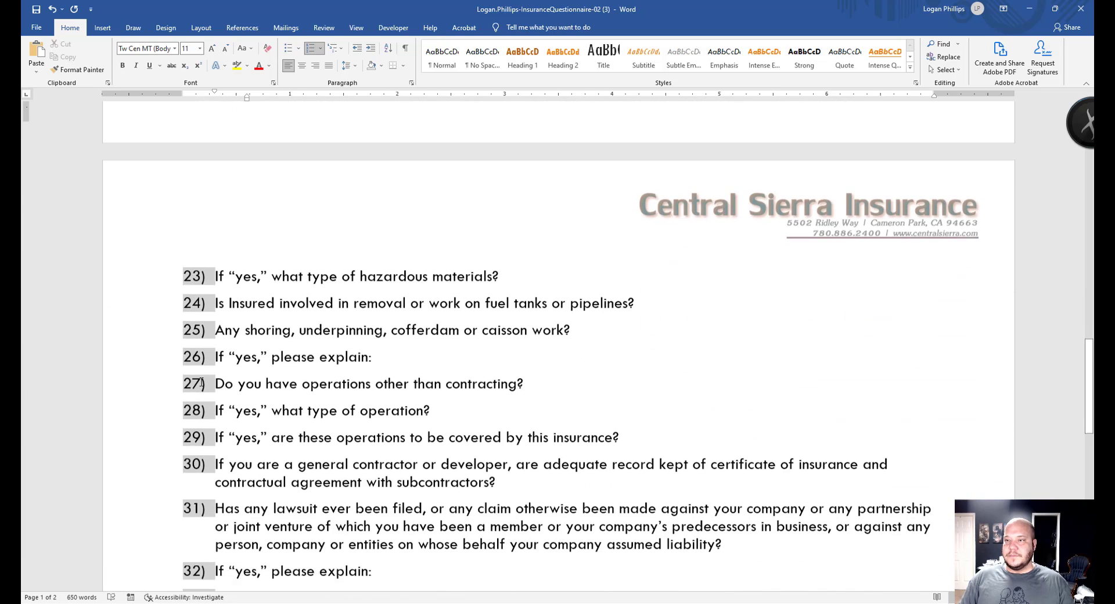
{"action": "left_click", "coordinate": [200, 252]}
{"action": "key", "text": "Tab"}
{"action": "left_click", "coordinate": [191, 334]}
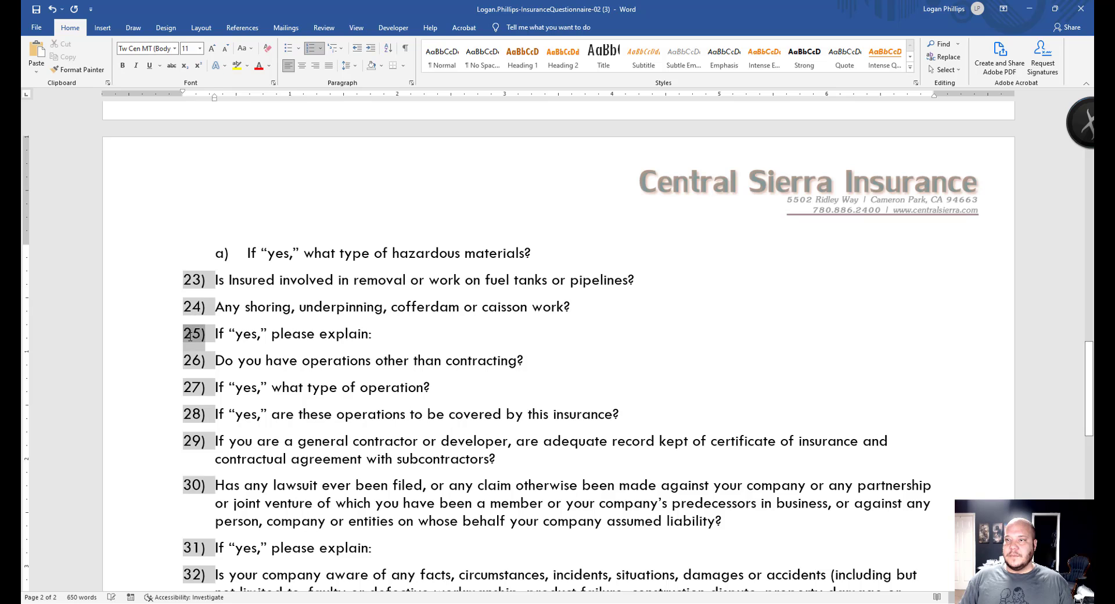
{"action": "key", "text": "Tab"}
{"action": "left_click", "coordinate": [191, 387]}
{"action": "key", "text": "Tab"}
{"action": "left_click", "coordinate": [193, 414]}
{"action": "key", "text": "Tab"}
Demote the “If “yes,” please explain:” items under the lawsuit question and the facts and circumstances question to second level a).
{"action": "scroll", "coordinate": [194, 388], "scroll_direction": "down", "scroll_amount": 3}
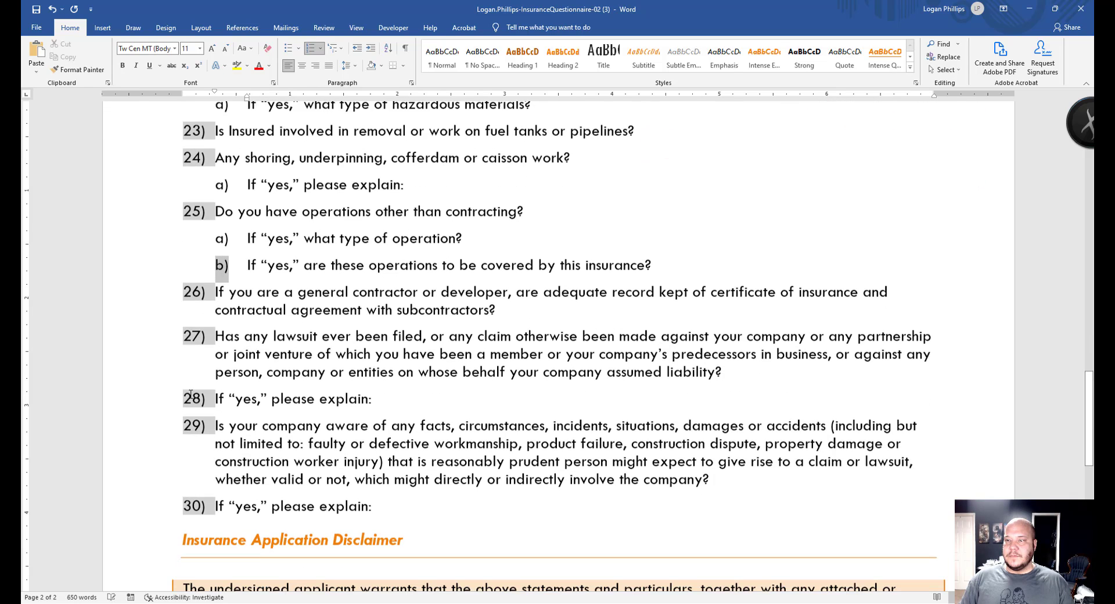
{"action": "left_click", "coordinate": [195, 388]}
{"action": "key", "text": "Tab"}
{"action": "left_click", "coordinate": [192, 490]}
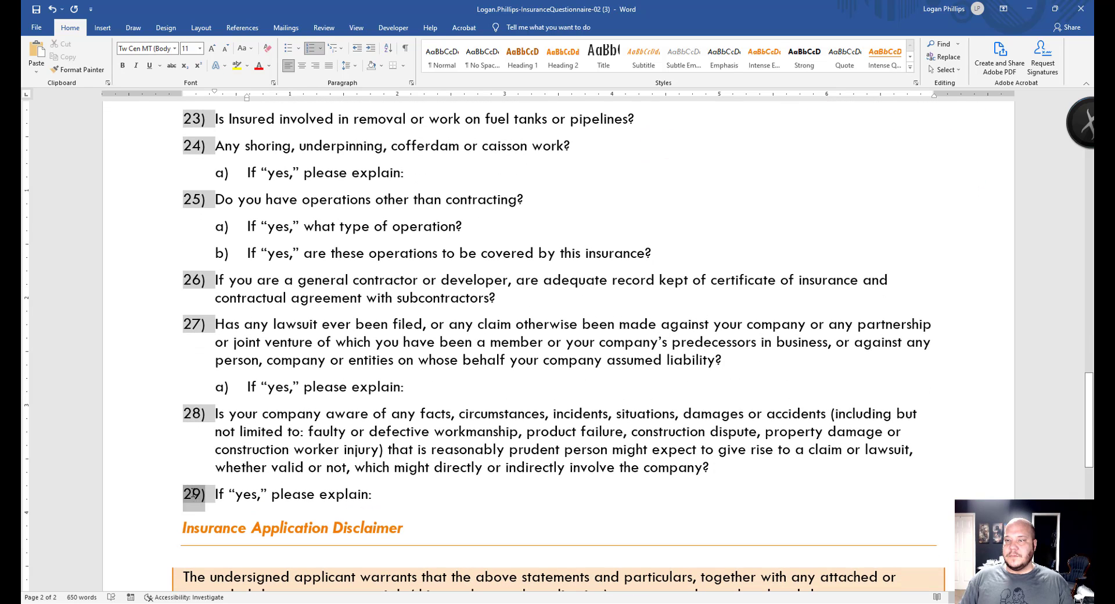
{"action": "key", "text": "Tab"}
Review the numbering and indent levels throughout the question list and the signature lines at the document's end.
{"action": "scroll", "coordinate": [411, 425], "scroll_direction": "down", "scroll_amount": 11}
{"action": "scroll", "coordinate": [411, 433], "scroll_direction": "up", "scroll_amount": 17}
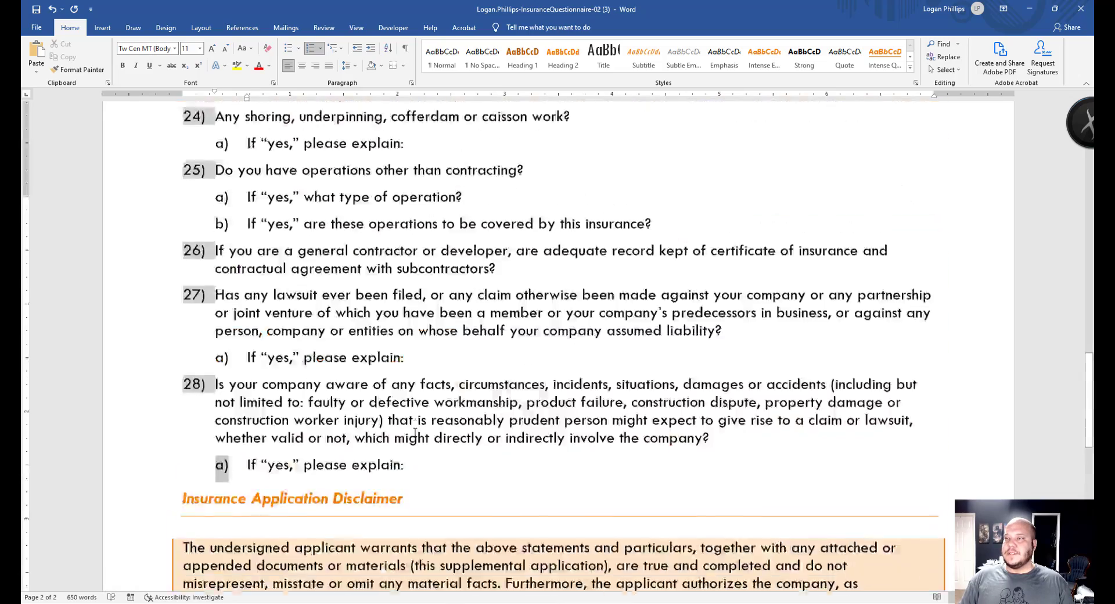
{"action": "scroll", "coordinate": [411, 433], "scroll_direction": "up", "scroll_amount": 16}
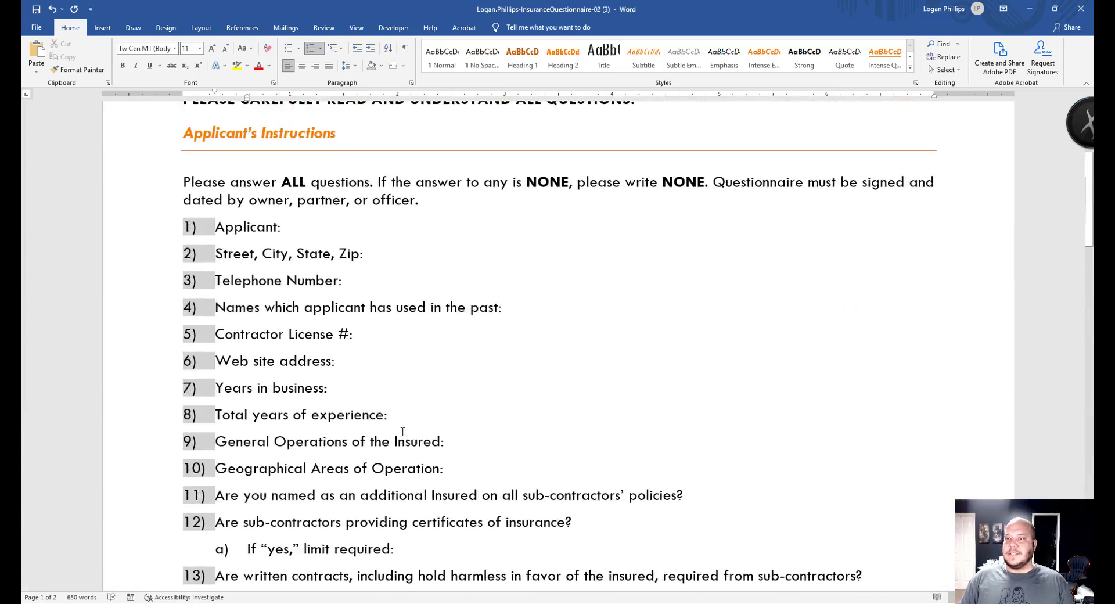
{"action": "scroll", "coordinate": [284, 380], "scroll_direction": "down", "scroll_amount": 3}
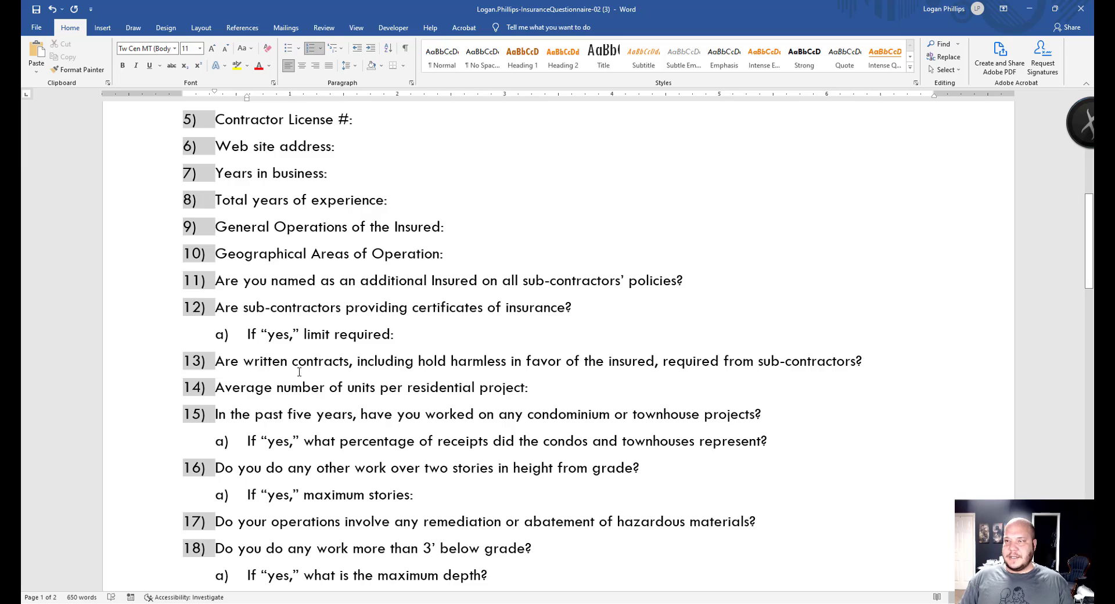
{"action": "scroll", "coordinate": [297, 377], "scroll_direction": "down", "scroll_amount": 3}
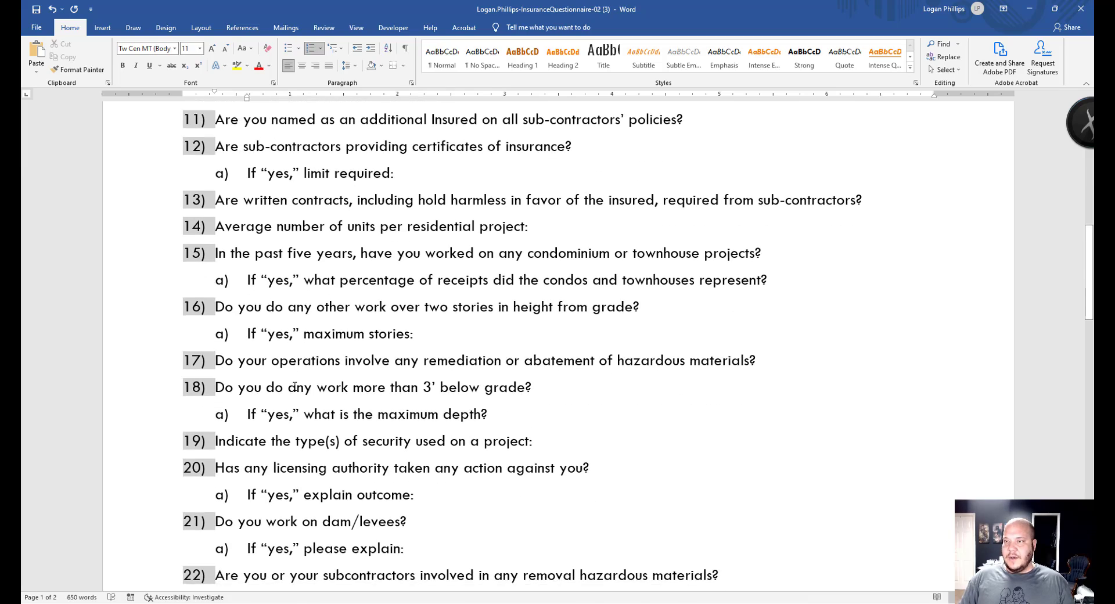
{"action": "scroll", "coordinate": [295, 387], "scroll_direction": "down", "scroll_amount": 3}
{"action": "scroll", "coordinate": [292, 382], "scroll_direction": "up", "scroll_amount": 9}
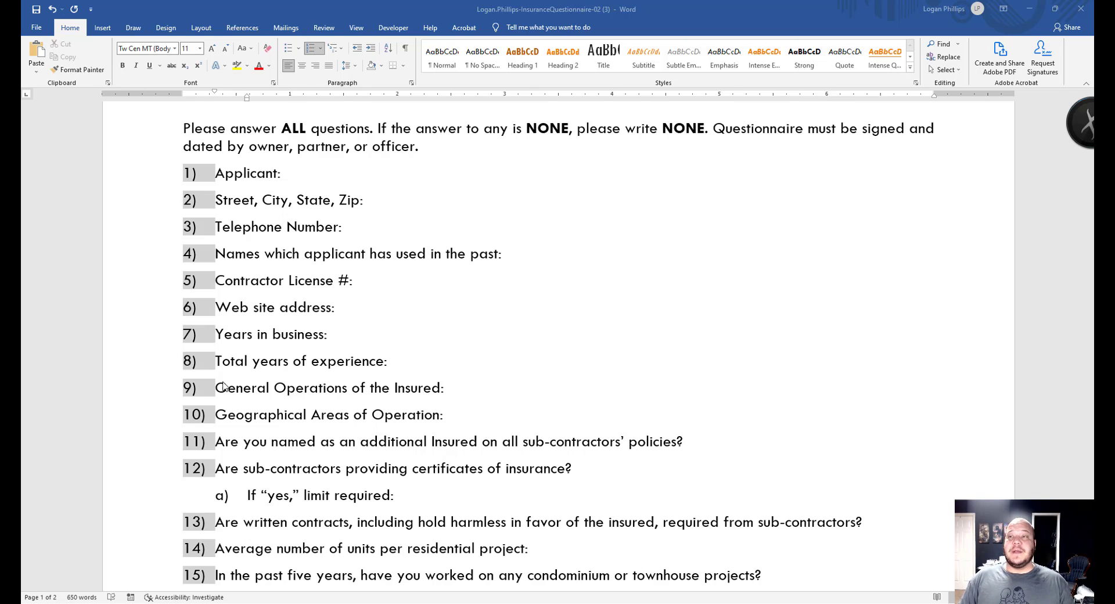
{"action": "left_click", "coordinate": [329, 334]}
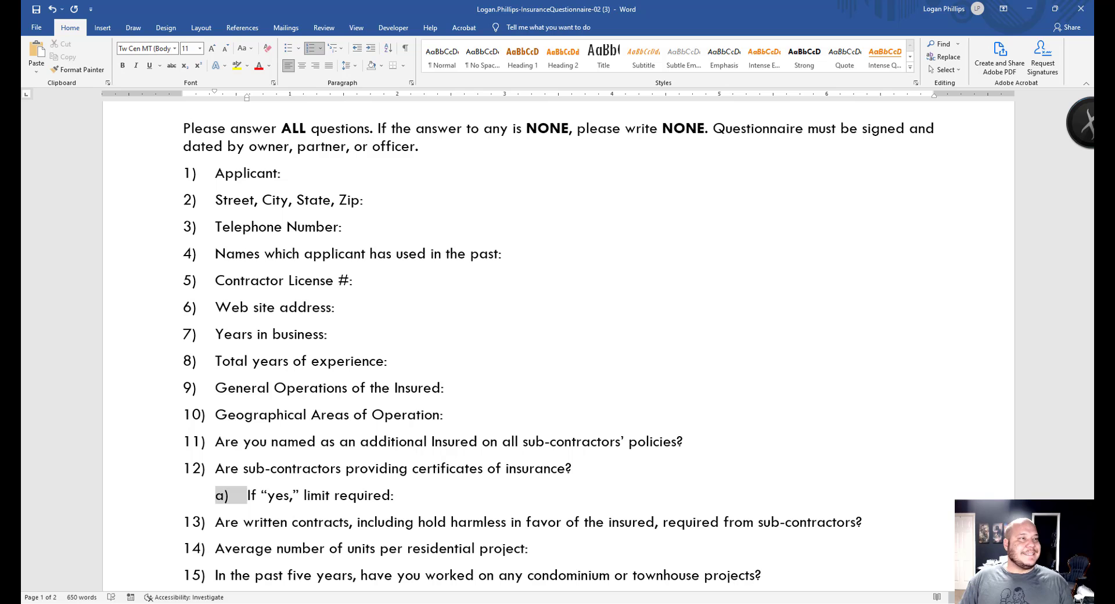
{"action": "scroll", "coordinate": [455, 353], "scroll_direction": "down", "scroll_amount": 3}
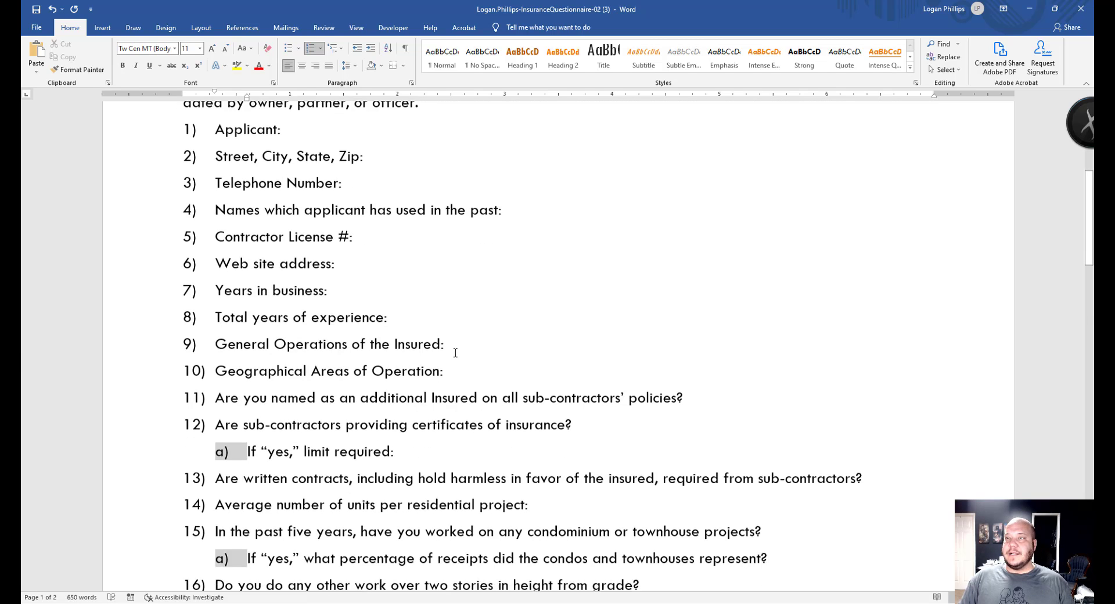
{"action": "scroll", "coordinate": [267, 253], "scroll_direction": "up", "scroll_amount": 5}
{"action": "left_click", "coordinate": [304, 232]}
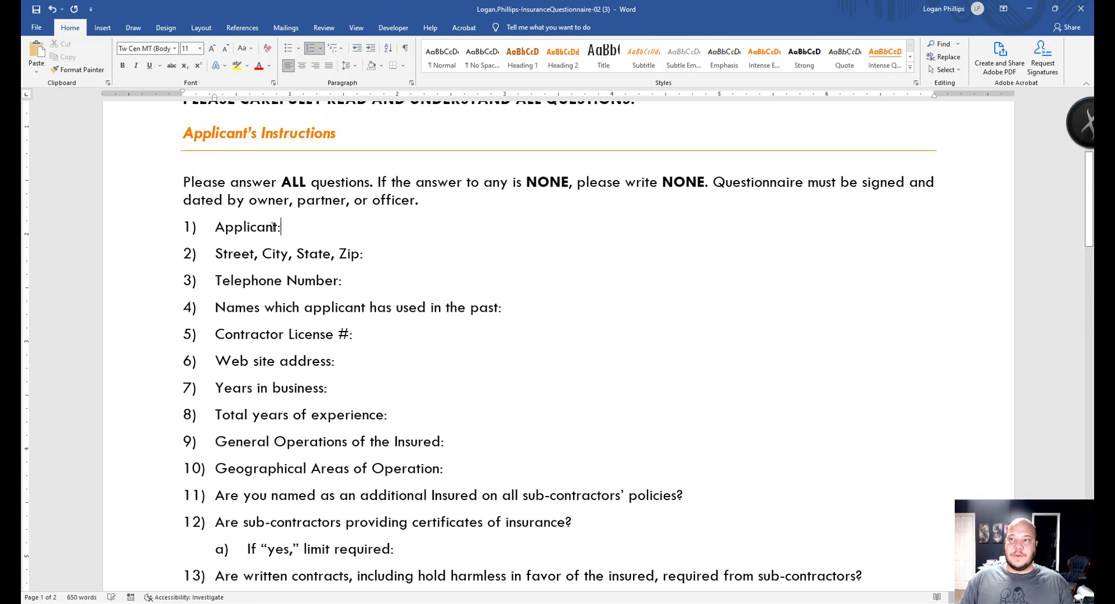
{"action": "scroll", "coordinate": [519, 312], "scroll_direction": "down", "scroll_amount": 20}
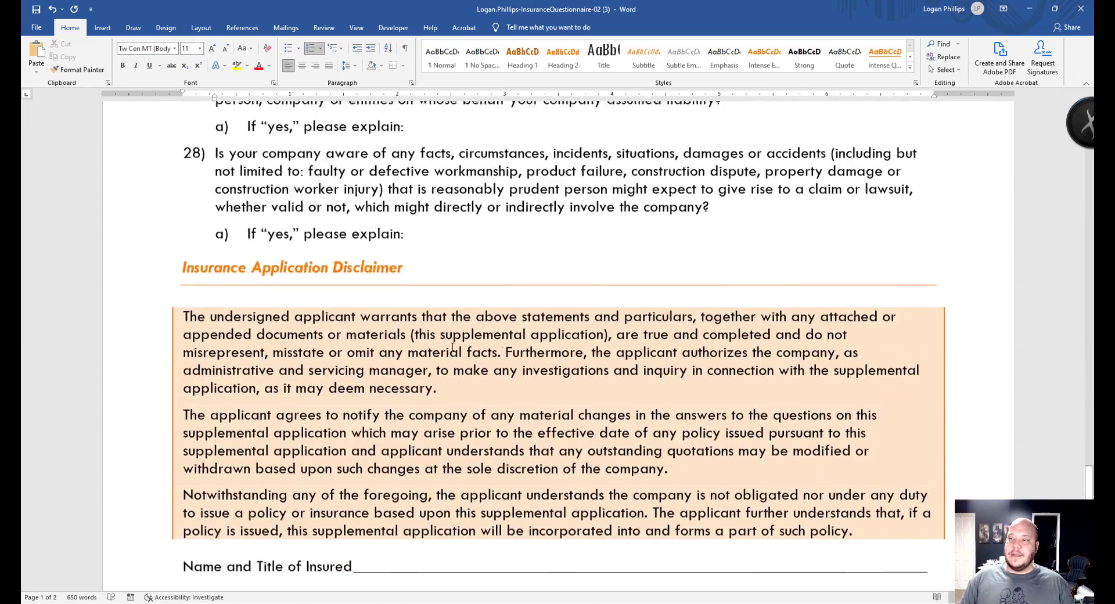
{"action": "scroll", "coordinate": [305, 257], "scroll_direction": "down", "scroll_amount": 1}
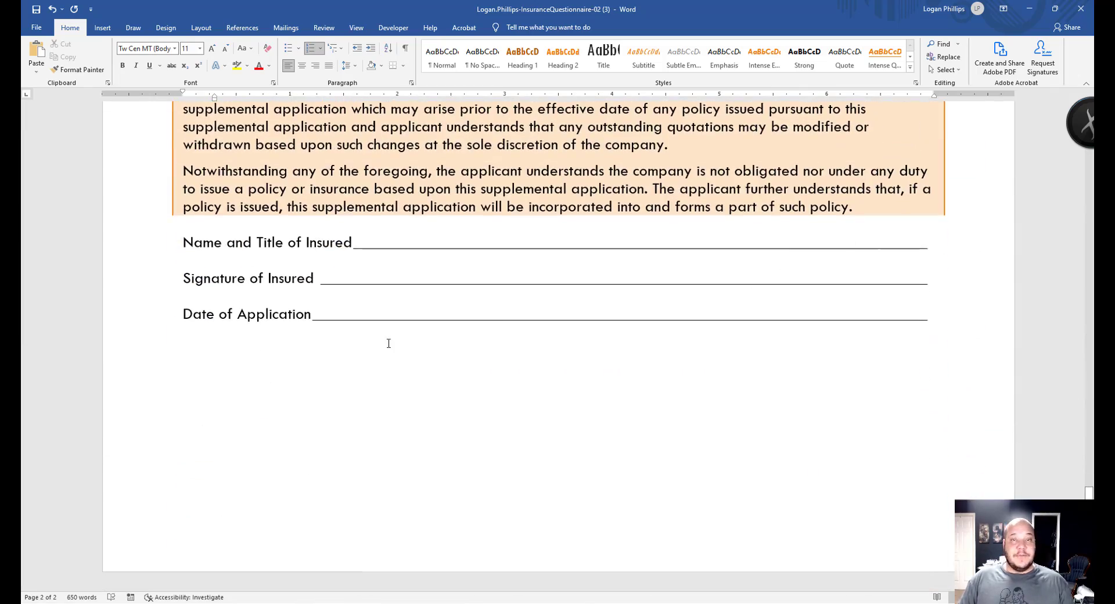
{"action": "scroll", "coordinate": [388, 344], "scroll_direction": "up", "scroll_amount": 15}
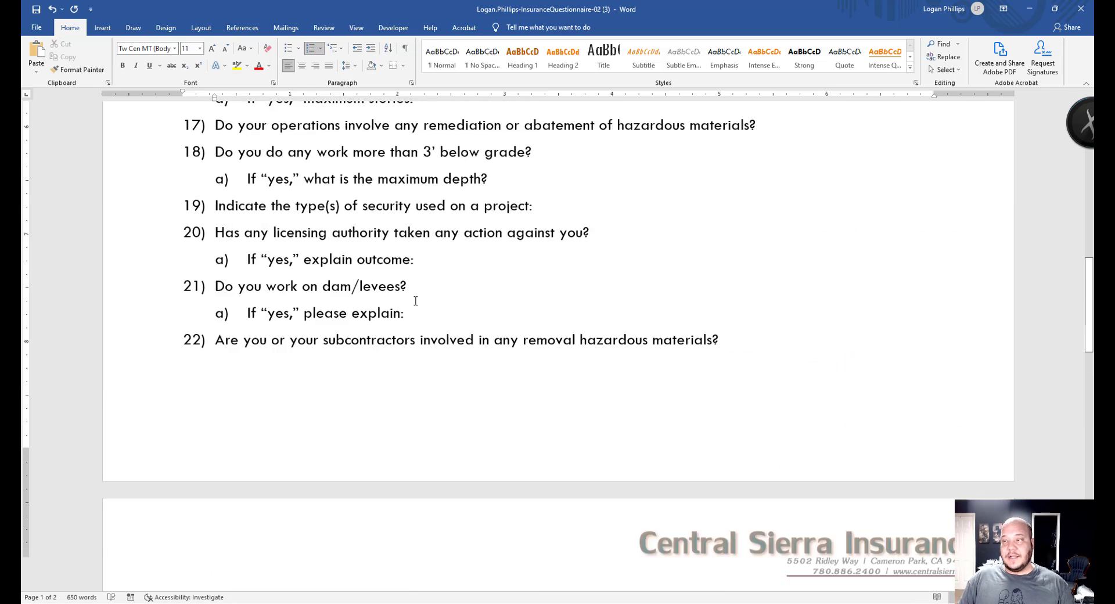
{"action": "scroll", "coordinate": [415, 301], "scroll_direction": "up", "scroll_amount": 10}
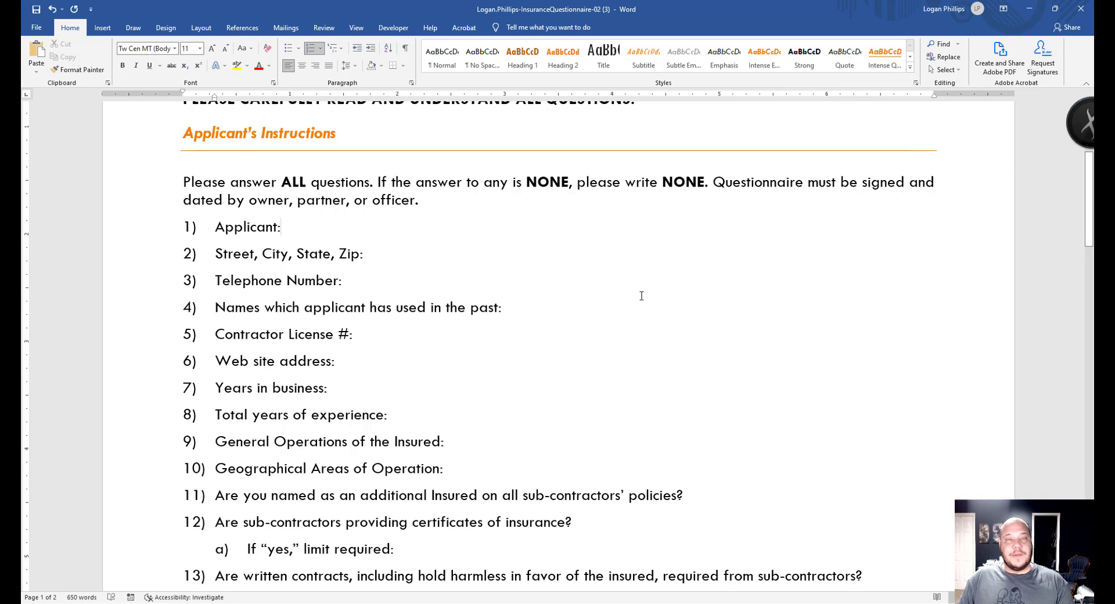
Set a 7" right tab stop with the solid underline leader (4) for all list items from “Applicant:” through the final “If “yes,” please explain:”.
{"action": "left_click", "coordinate": [362, 253]}
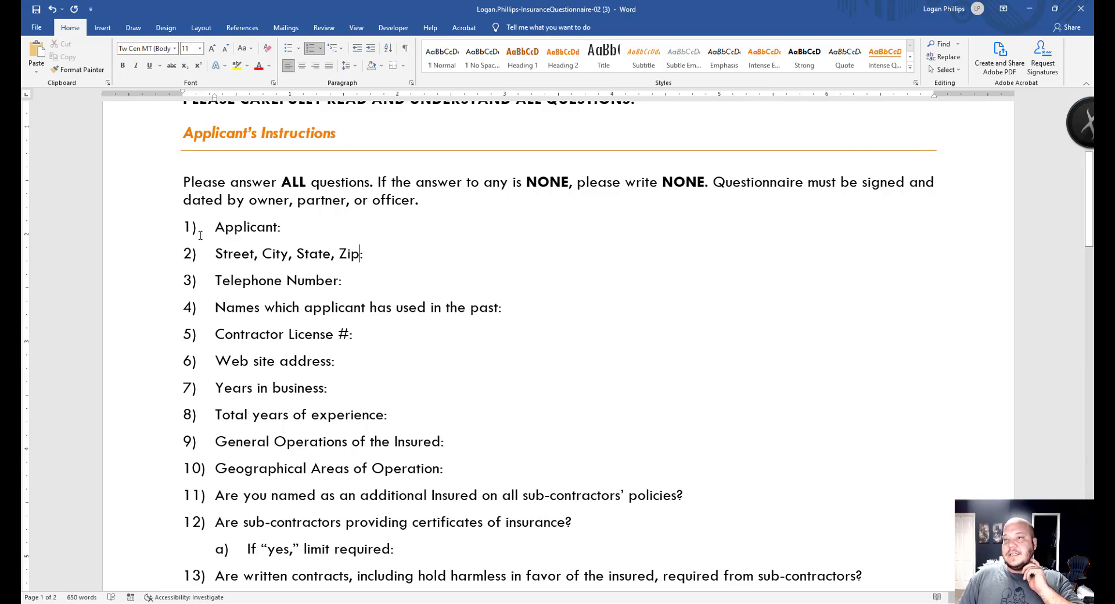
{"action": "scroll", "coordinate": [337, 386], "scroll_direction": "down", "scroll_amount": 20}
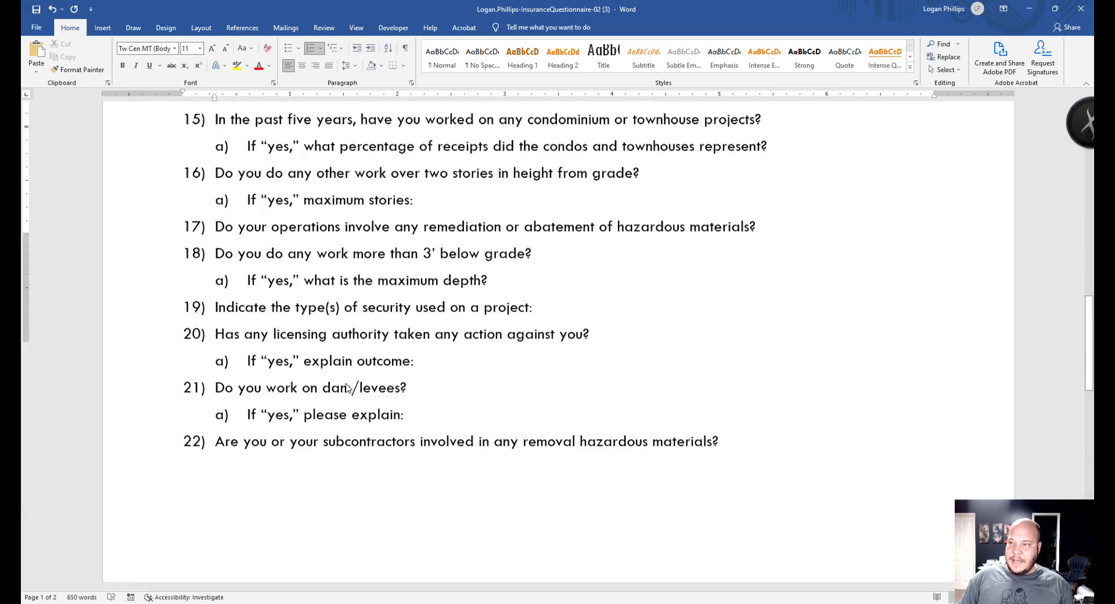
{"action": "scroll", "coordinate": [358, 377], "scroll_direction": "up", "scroll_amount": 5}
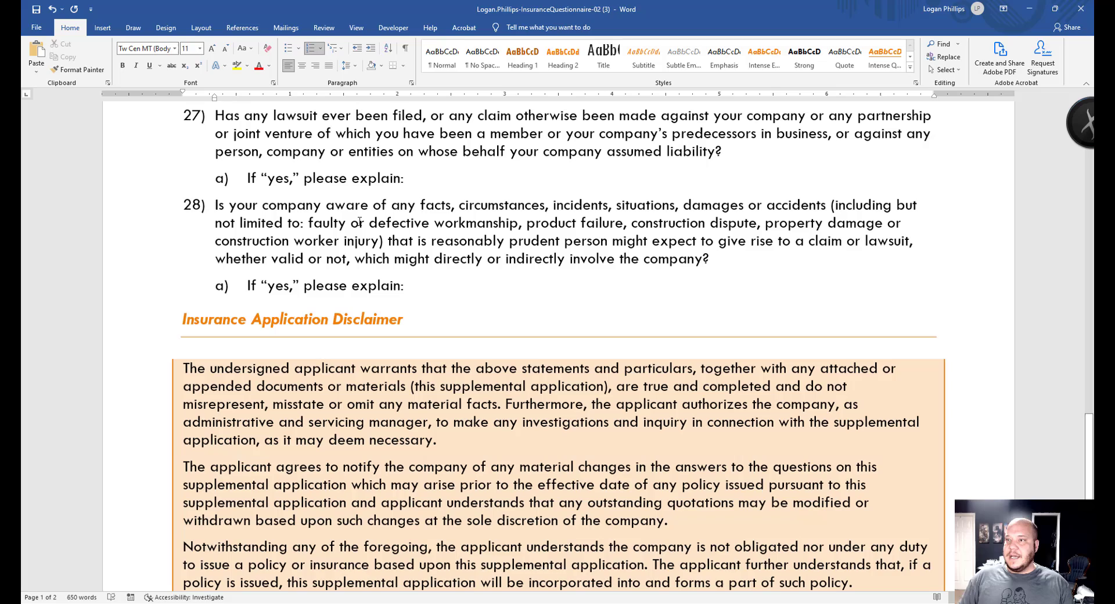
{"action": "left_click", "coordinate": [427, 286], "text": "shift"}
{"action": "scroll", "coordinate": [391, 363], "scroll_direction": "up", "scroll_amount": 15}
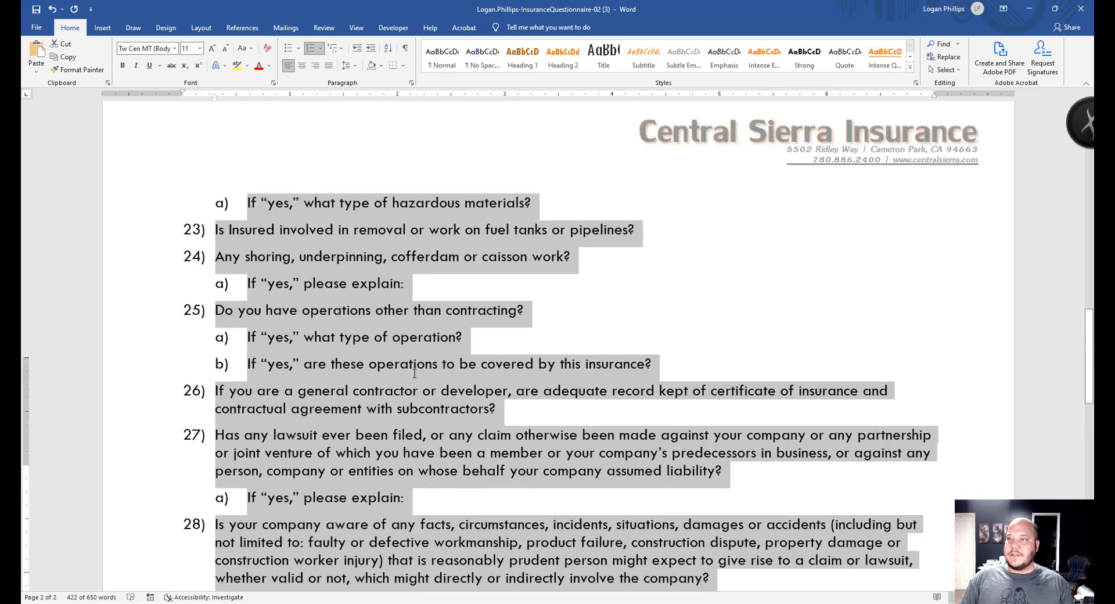
{"action": "scroll", "coordinate": [392, 362], "scroll_direction": "up", "scroll_amount": 7}
{"action": "scroll", "coordinate": [392, 363], "scroll_direction": "down", "scroll_amount": 4}
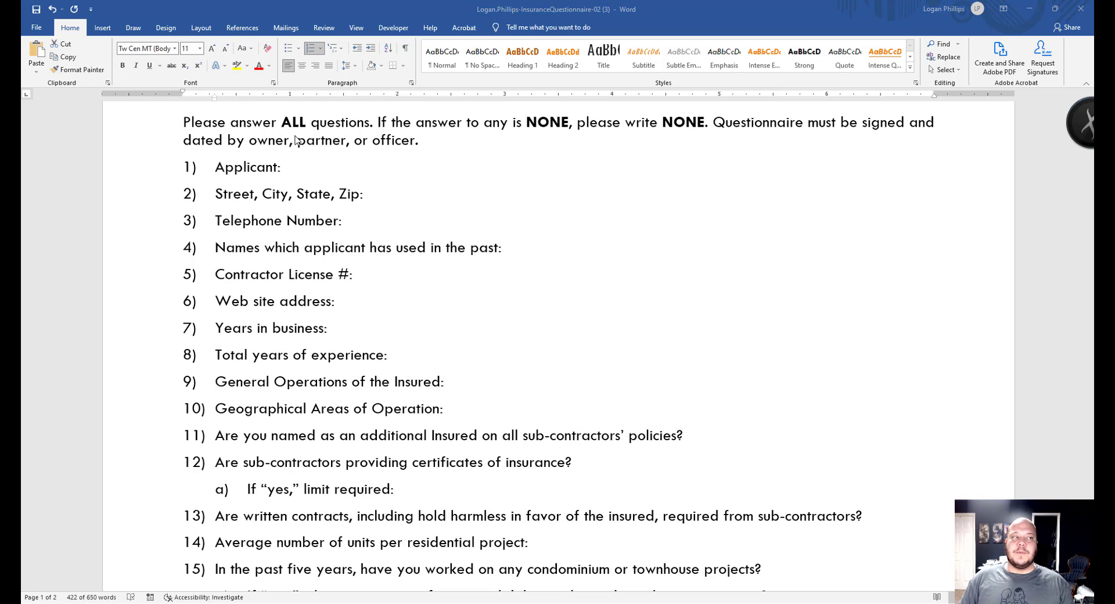
{"action": "left_click", "coordinate": [71, 29]}
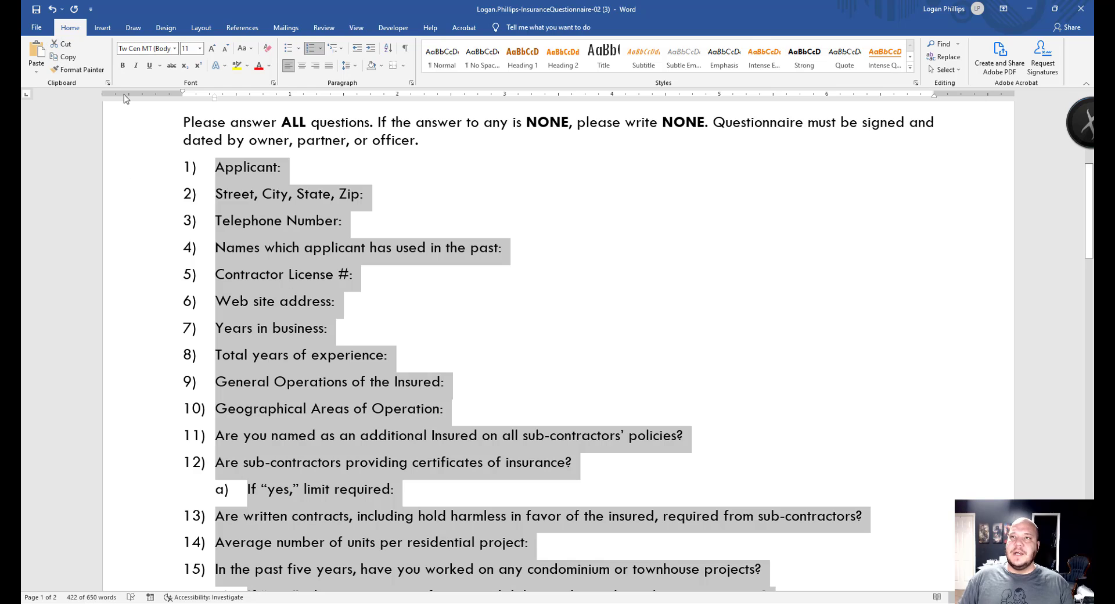
{"action": "left_click", "coordinate": [411, 85]}
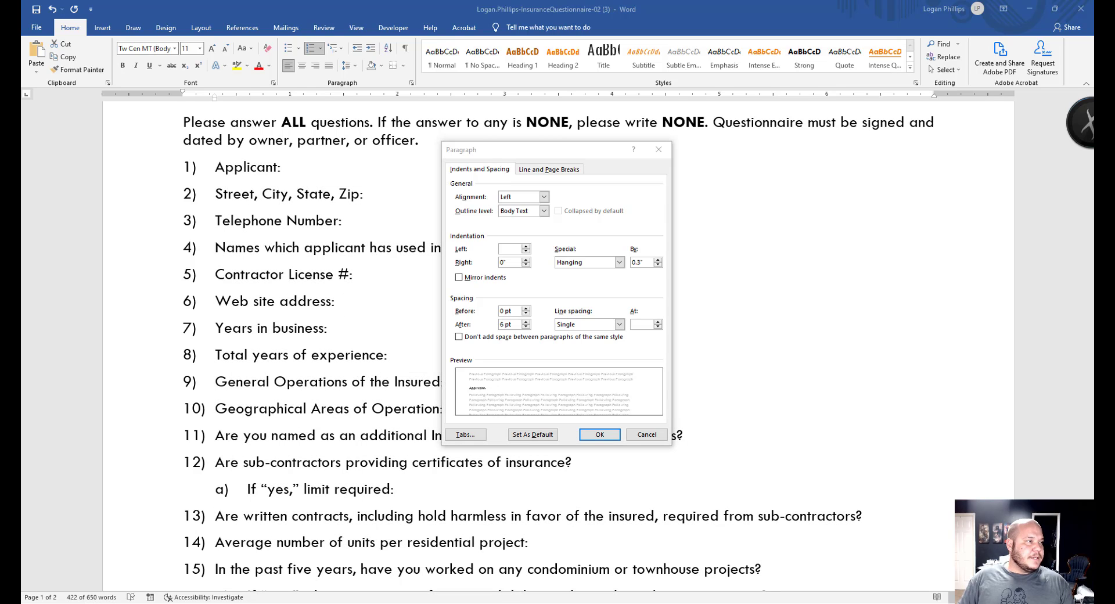
{"action": "left_click", "coordinate": [464, 435]}
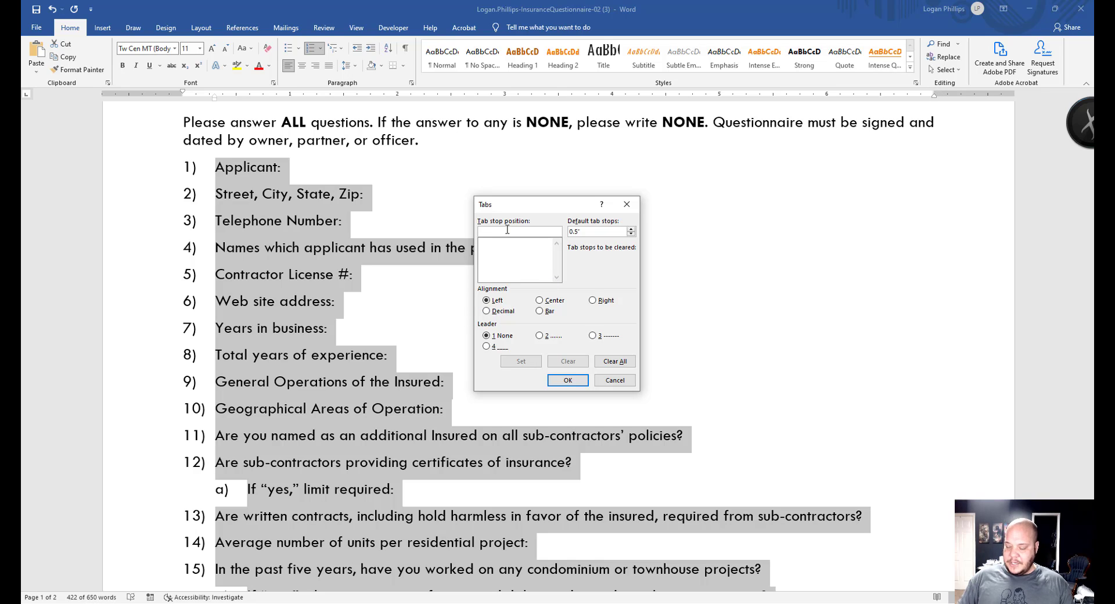
{"action": "type", "text": "7"}
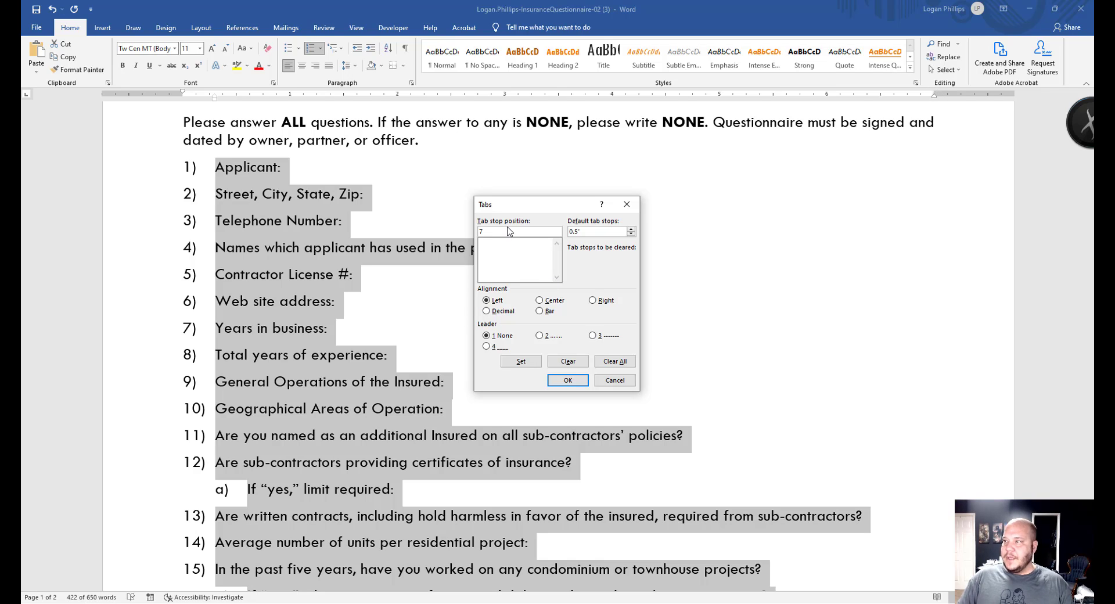
{"action": "left_click", "coordinate": [593, 300]}
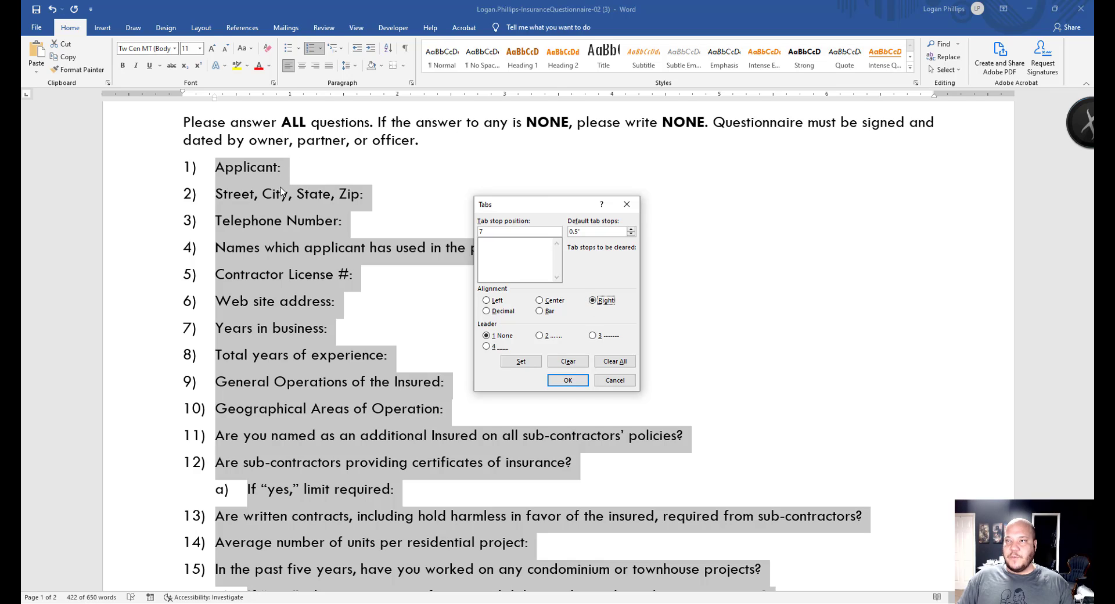
{"action": "left_click", "coordinate": [487, 346]}
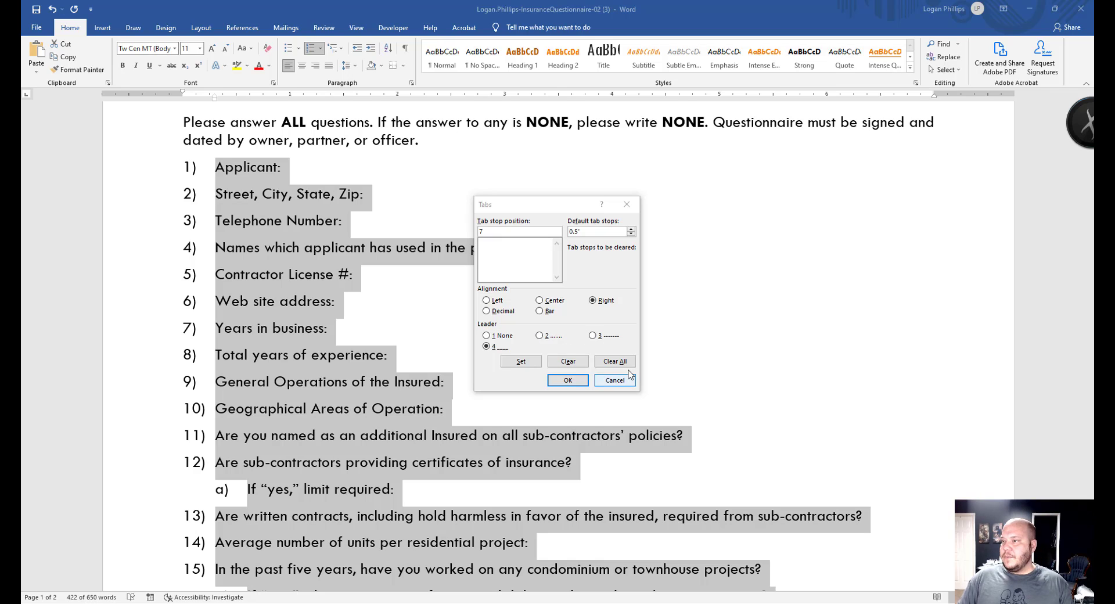
{"action": "left_click", "coordinate": [521, 361]}
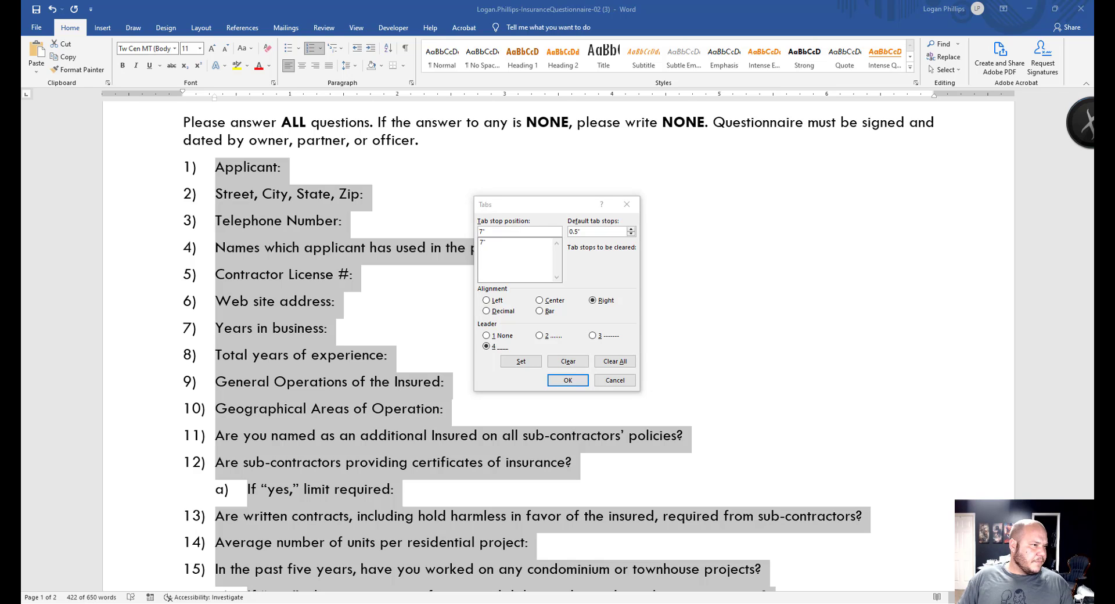
{"action": "left_click", "coordinate": [568, 380]}
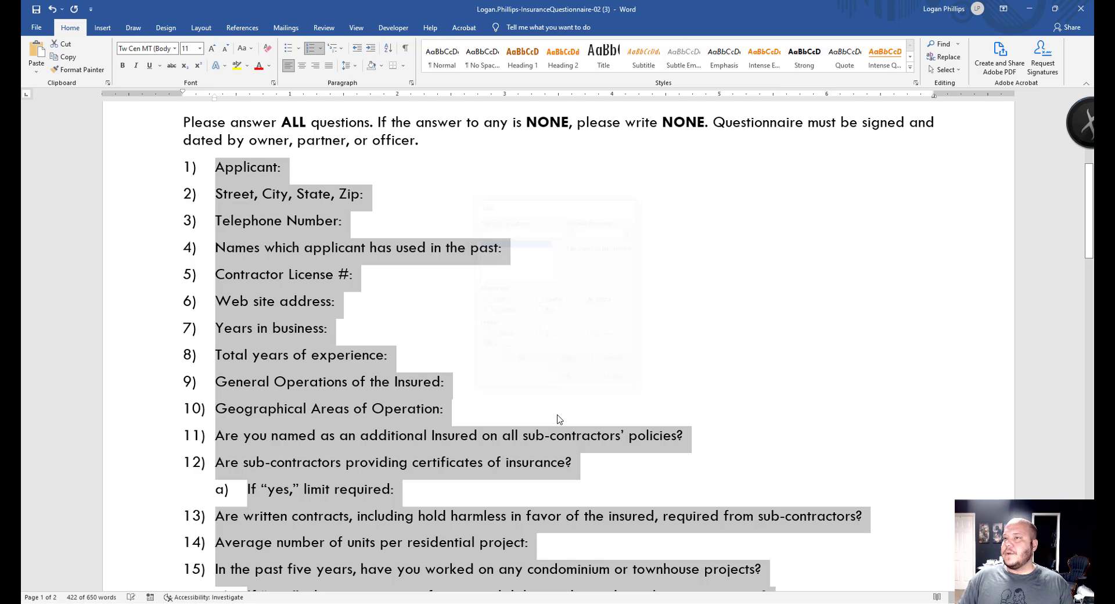
Insert underline tab leaders after “Applicant:”, “Street, City, State, Zip:”, “Telephone Number:” and “Names which applicant has used in the past:”.
{"action": "left_click", "coordinate": [299, 165]}
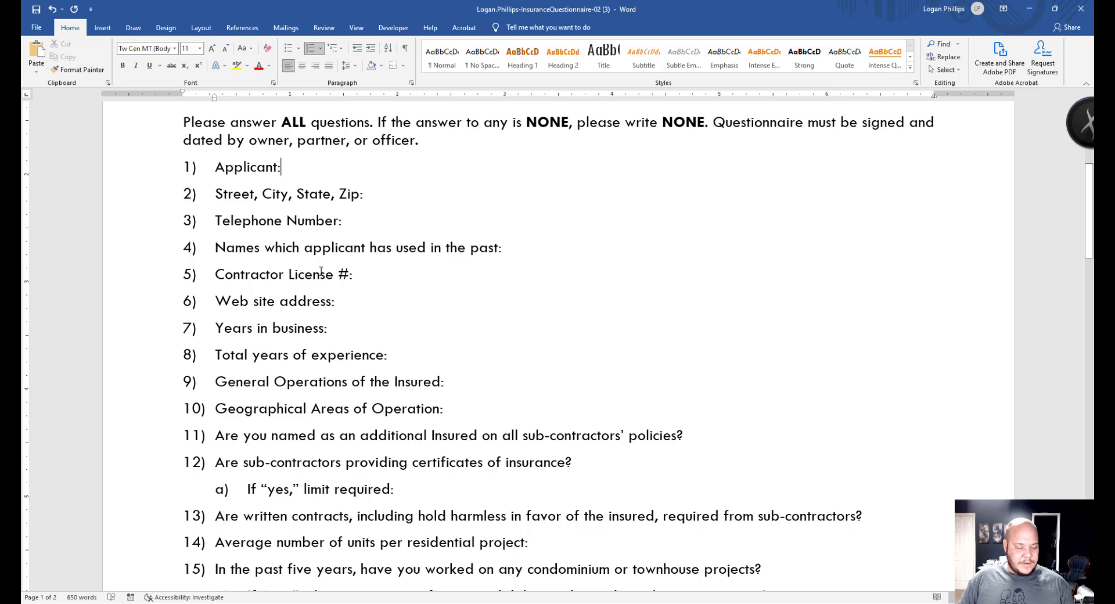
{"action": "key", "text": "Tab"}
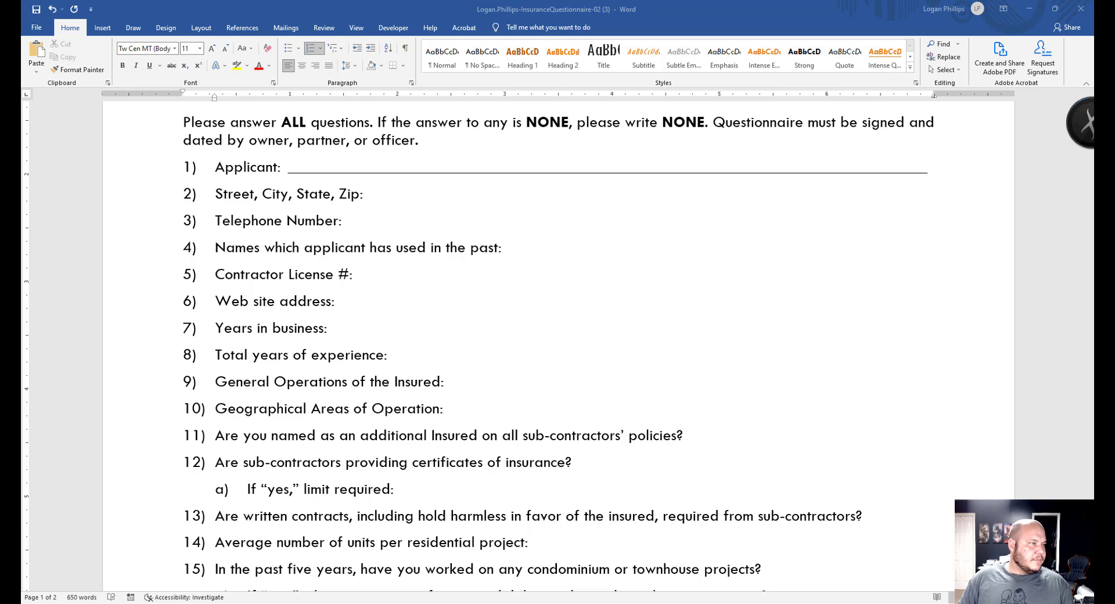
{"action": "left_click", "coordinate": [397, 231]}
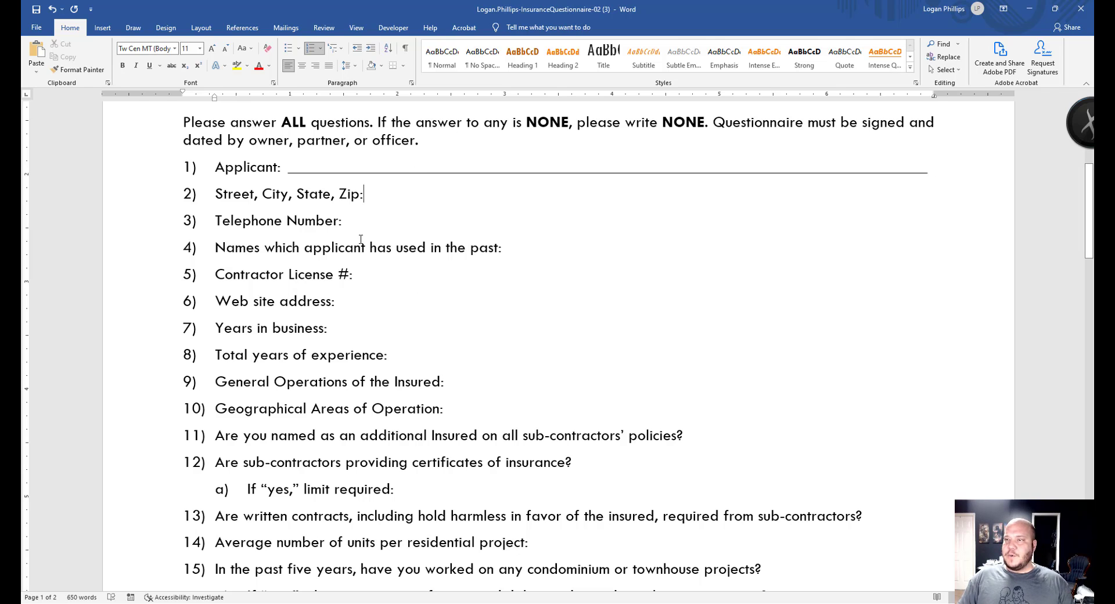
{"action": "key", "text": "Tab"}
{"action": "left_click", "coordinate": [378, 227]}
{"action": "key", "text": "Tab"}
{"action": "left_click", "coordinate": [518, 247]}
{"action": "key", "text": "Tab"}
Insert underline tab leaders after “Contractor License #:”, “Web site address:” and “Years in business:”.
{"action": "left_click", "coordinate": [374, 278]}
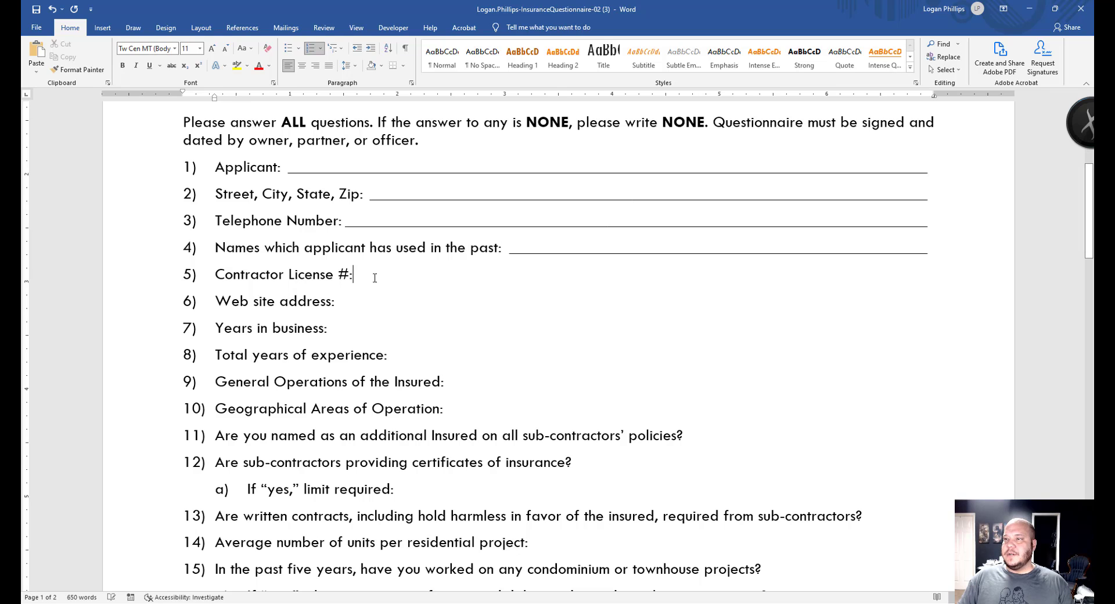
{"action": "key", "text": "Tab"}
{"action": "left_click", "coordinate": [348, 306]}
{"action": "key", "text": "Tab"}
{"action": "left_click", "coordinate": [347, 329]}
{"action": "key", "text": "Tab"}
Insert underline tab leaders after “Total years of experience:”, “General Operations of the Insured:” and “Geographical Areas of Operation:”.
{"action": "left_click", "coordinate": [419, 356]}
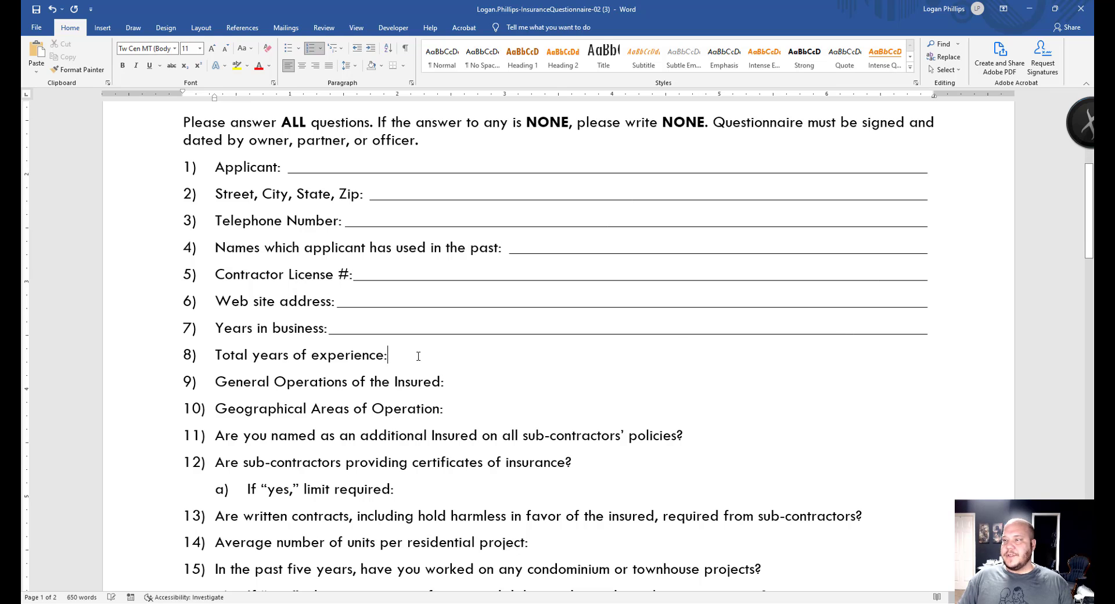
{"action": "key", "text": "Tab"}
{"action": "left_click", "coordinate": [457, 382]}
{"action": "key", "text": "Tab"}
{"action": "left_click", "coordinate": [460, 409]}
{"action": "key", "text": "Tab"}
Add underline tab leaders after questions 11 and 12 about sub-contractors' policies and certificates, and after “If “yes,” limit required:”.
{"action": "scroll", "coordinate": [603, 381], "scroll_direction": "down", "scroll_amount": 1}
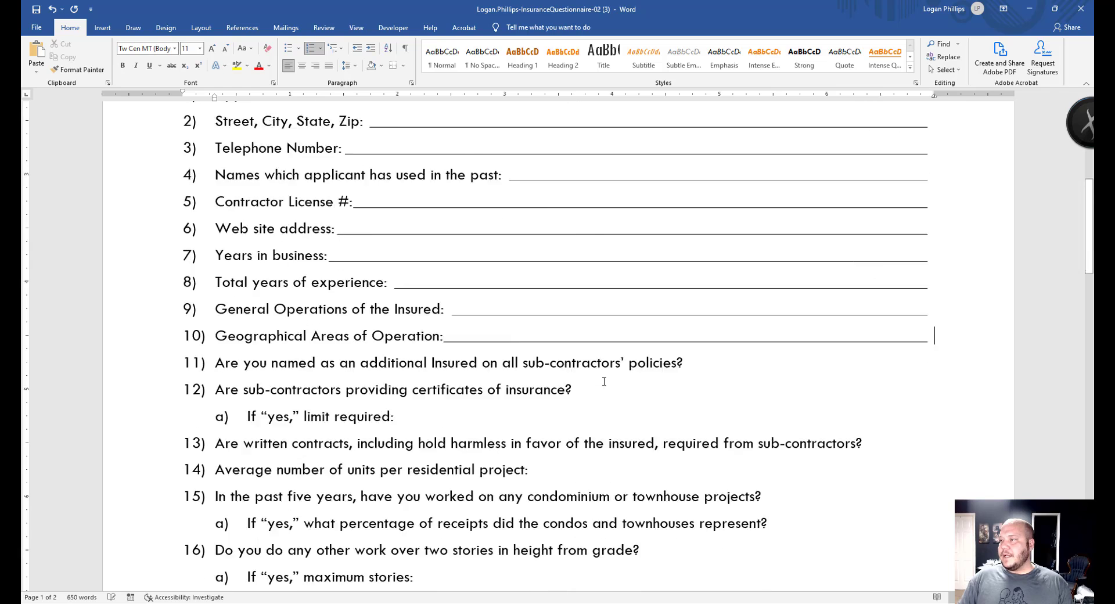
{"action": "scroll", "coordinate": [604, 382], "scroll_direction": "down", "scroll_amount": 2}
{"action": "left_click", "coordinate": [686, 221]}
{"action": "key", "text": "Tab"}
{"action": "left_click", "coordinate": [573, 248]}
{"action": "key", "text": "Tab"}
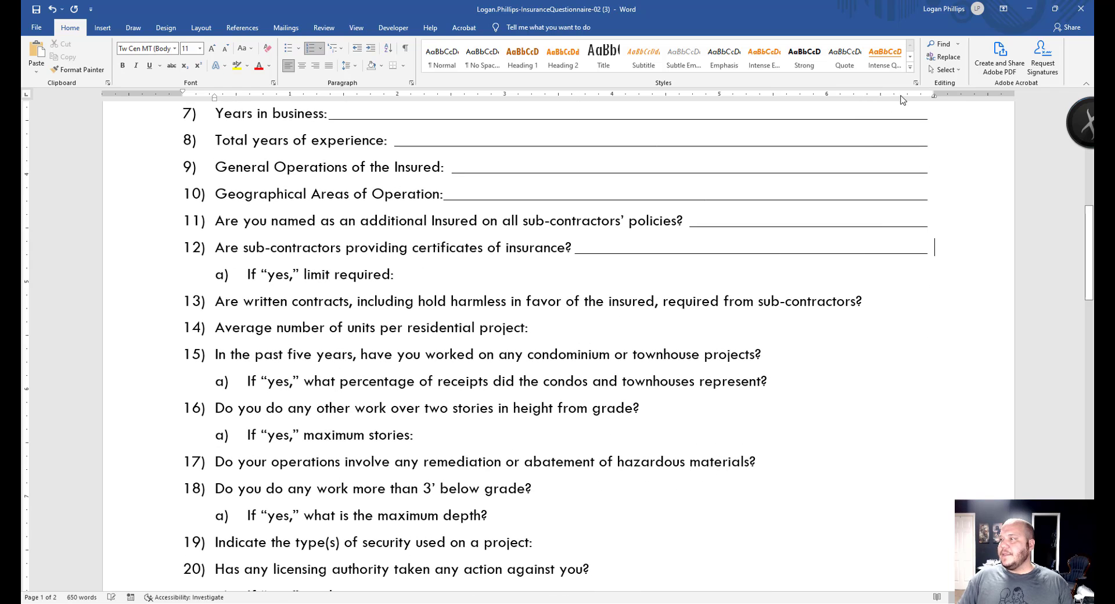
{"action": "left_click", "coordinate": [460, 275]}
{"action": "key", "text": "Tab"}
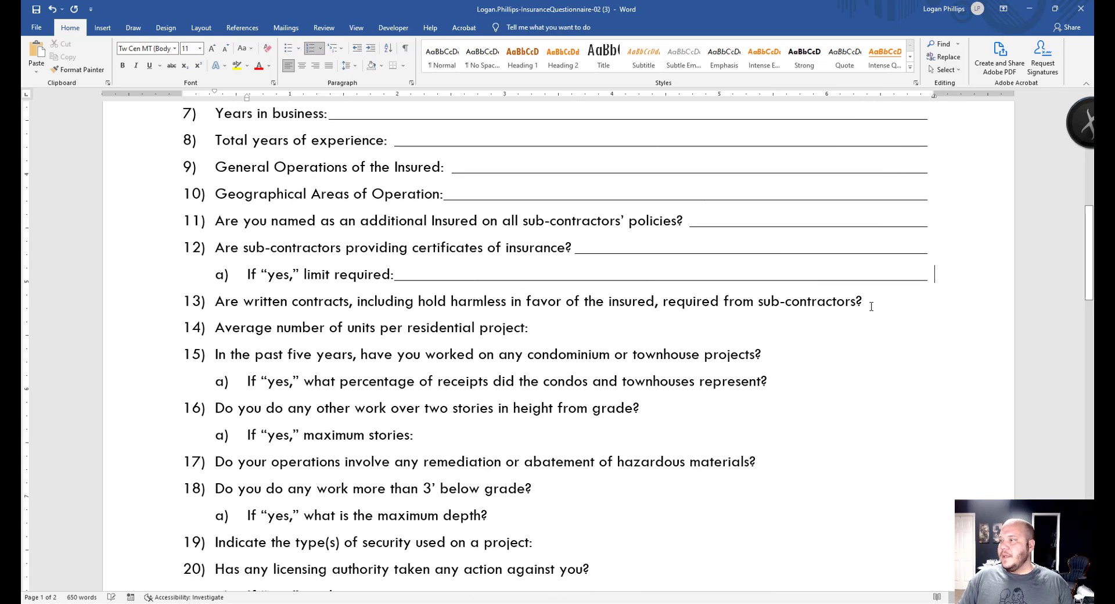
Add underline tab leaders after questions 13 through 16, including the sub-item on the percentage of condo and townhouse receipts.
{"action": "left_click", "coordinate": [871, 306]}
{"action": "key", "text": "Tab"}
{"action": "left_click", "coordinate": [562, 324]}
{"action": "key", "text": "Tab"}
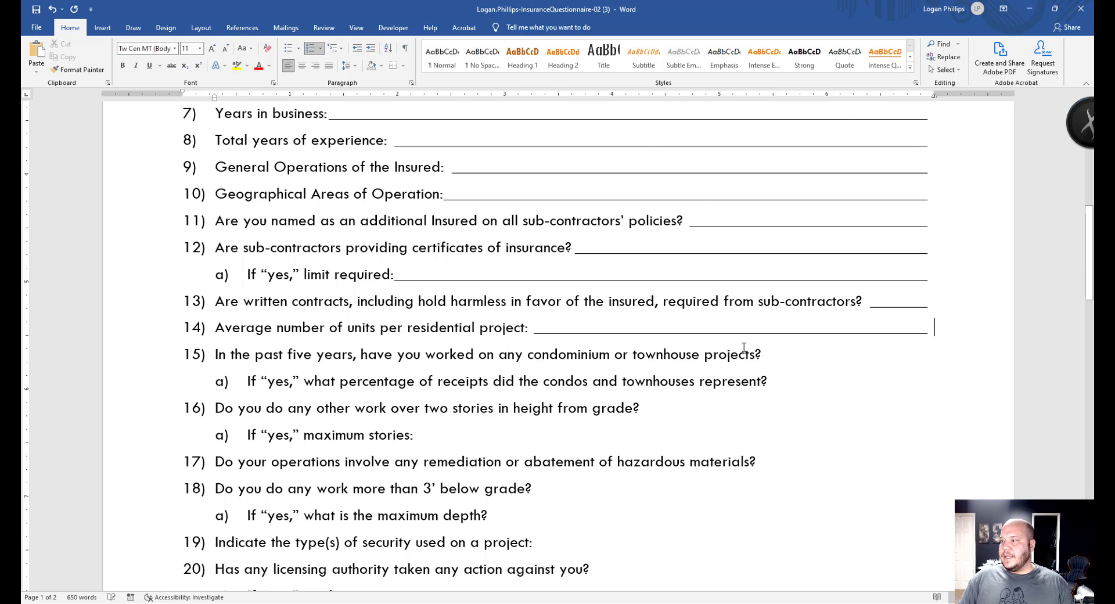
{"action": "left_click", "coordinate": [761, 354]}
{"action": "key", "text": "Tab"}
{"action": "left_click", "coordinate": [770, 382]}
{"action": "key", "text": "Tab"}
{"action": "left_click", "coordinate": [772, 408]}
{"action": "key", "text": "Tab"}
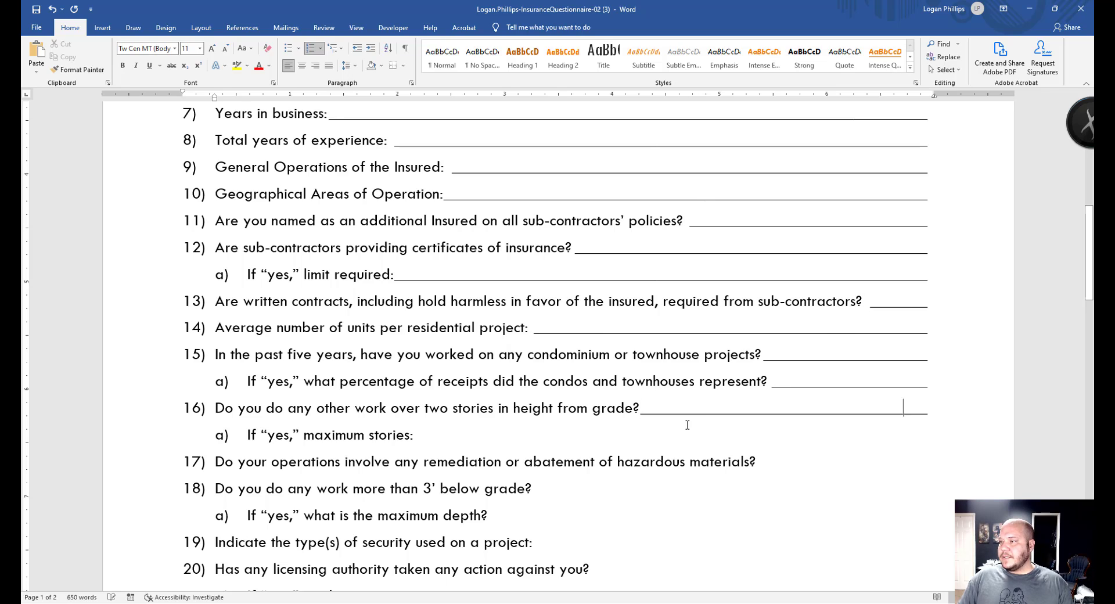
Add underline tab leaders after “If “yes,” maximum stories:” and questions 17 and 18 on hazardous materials abatement and below-grade work.
{"action": "left_click", "coordinate": [444, 437]}
{"action": "key", "text": "Tab"}
{"action": "left_click", "coordinate": [757, 461]}
{"action": "key", "text": "Tab"}
{"action": "left_click", "coordinate": [558, 490]}
{"action": "key", "text": "Tab"}
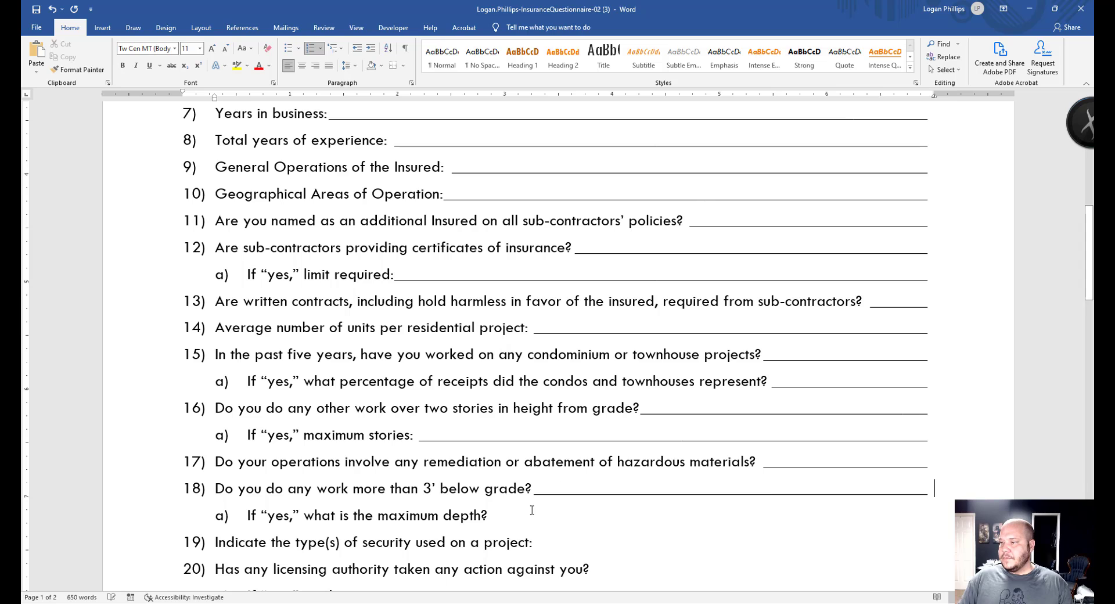
Add underline tab leaders after the maximum depth sub-item, question 19 on security types and question 20 on licensing authority action.
{"action": "left_click", "coordinate": [531, 510]}
{"action": "key", "text": "Tab"}
{"action": "left_click", "coordinate": [561, 542]}
{"action": "key", "text": "Tab"}
{"action": "left_click", "coordinate": [614, 576]}
{"action": "key", "text": "Tab"}
Add underline tab leaders after “If “yes,” explain outcome:”, the dam/levees question with its sub-item, and question 22 on hazardous materials removal.
{"action": "scroll", "coordinate": [576, 214], "scroll_direction": "down", "scroll_amount": 6}
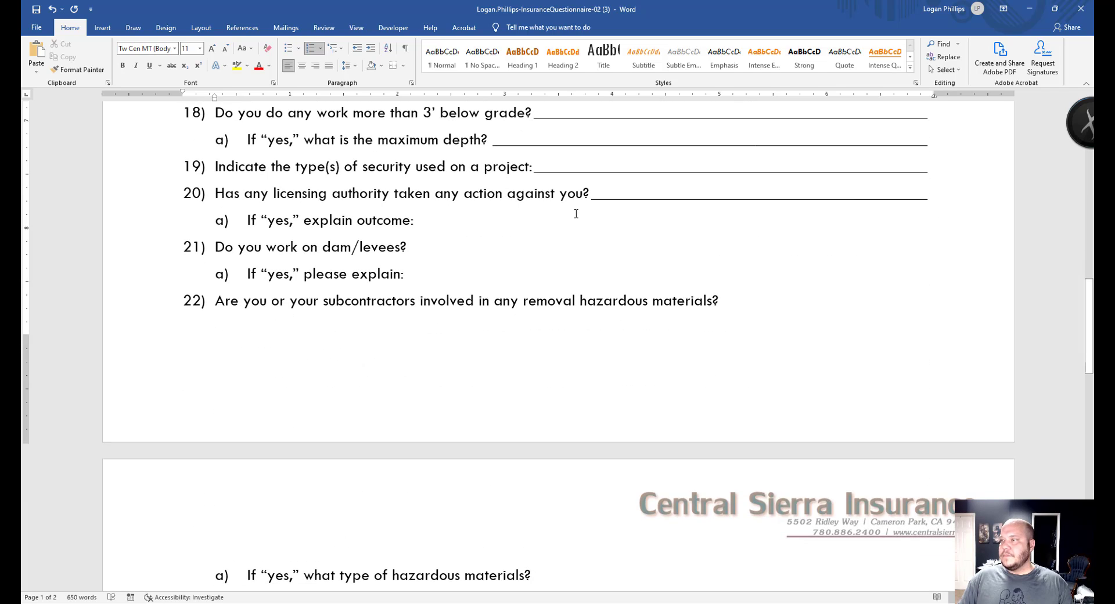
{"action": "left_click", "coordinate": [530, 221]}
{"action": "key", "text": "Tab"}
{"action": "left_click", "coordinate": [441, 249]}
{"action": "key", "text": "Tab"}
{"action": "left_click", "coordinate": [464, 274]}
{"action": "key", "text": "Tab"}
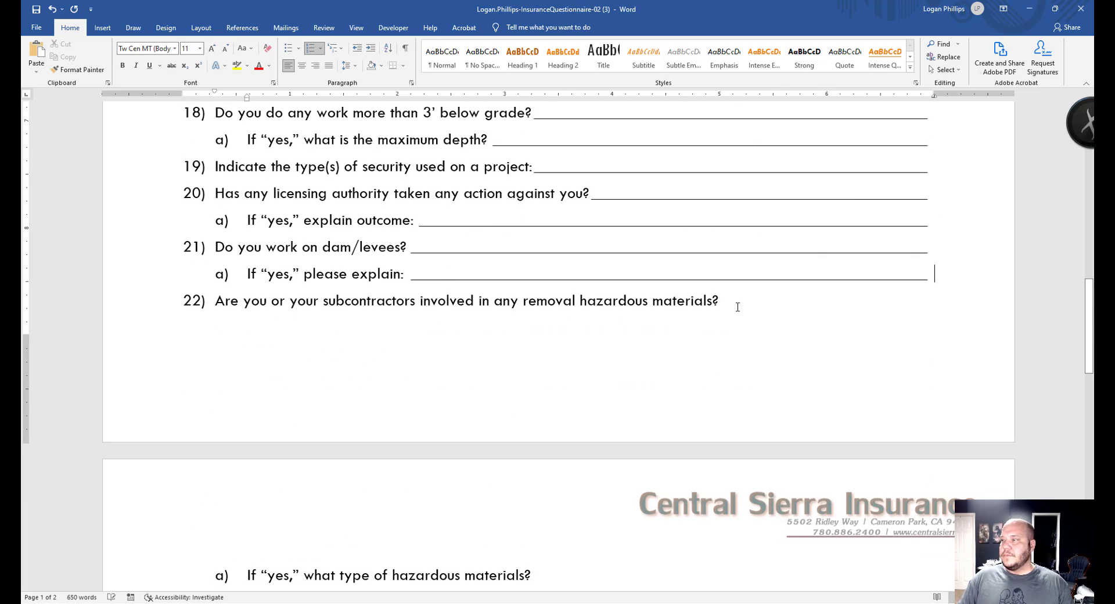
{"action": "left_click", "coordinate": [737, 307]}
{"action": "key", "text": "Tab"}
Add underline tab leaders after the type of hazardous materials sub-item and questions 23 through 25, including the shoring work explanation sub-item.
{"action": "scroll", "coordinate": [612, 355], "scroll_direction": "down", "scroll_amount": 5}
{"action": "left_click", "coordinate": [550, 308]}
{"action": "key", "text": "Tab"}
{"action": "left_click", "coordinate": [639, 334]}
{"action": "key", "text": "Tab"}
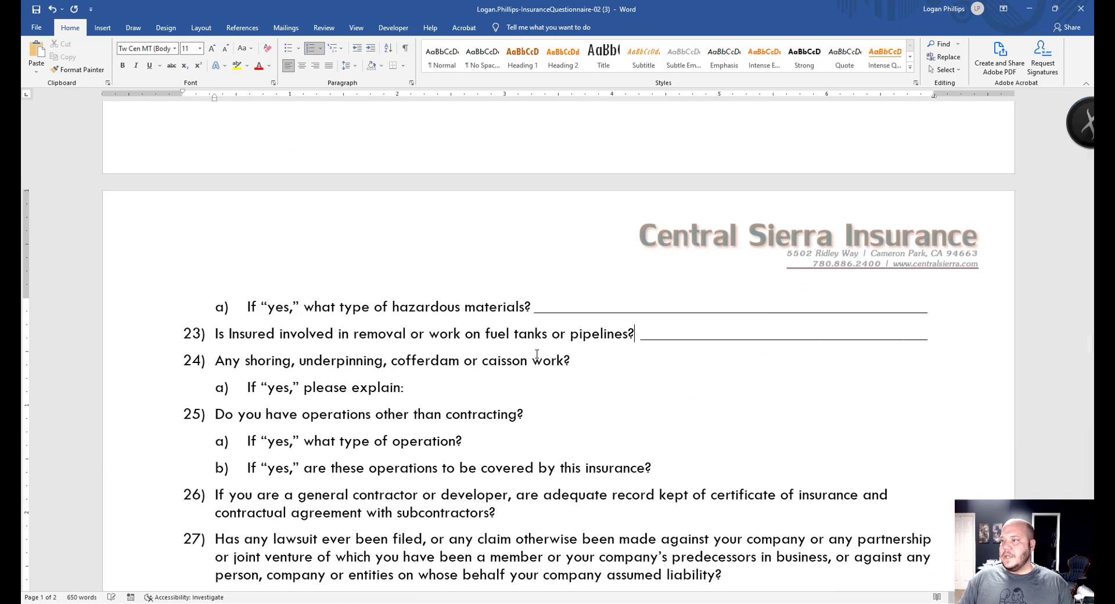
{"action": "left_click", "coordinate": [578, 360]}
{"action": "key", "text": "Tab"}
{"action": "left_click", "coordinate": [526, 390]}
{"action": "key", "text": "Tab"}
{"action": "left_click", "coordinate": [540, 416]}
{"action": "key", "text": "Tab"}
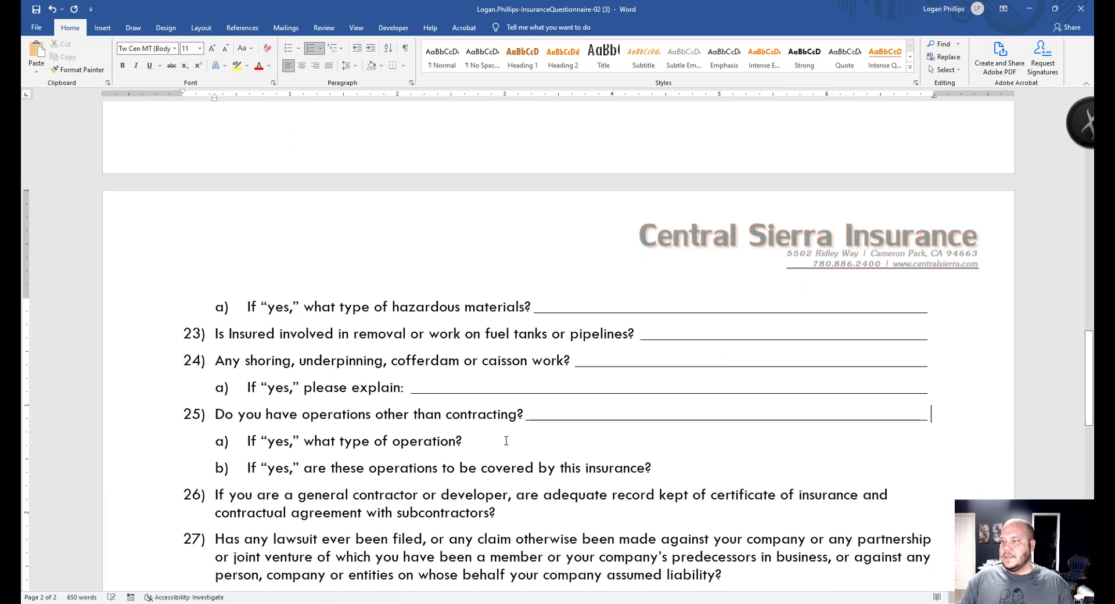
Add underline tab leaders after sub-items a) and b) of question 25 and after question 26 on certificate of insurance records.
{"action": "left_click", "coordinate": [506, 441]}
{"action": "key", "text": "Tab"}
{"action": "left_click", "coordinate": [669, 468]}
{"action": "key", "text": "Tab"}
{"action": "left_click", "coordinate": [503, 512]}
{"action": "key", "text": "Tab"}
Add underline tab leaders after questions 27 and 28 and their “If “yes,” please explain:” sub-items, and save the document.
{"action": "scroll", "coordinate": [563, 418], "scroll_direction": "down", "scroll_amount": 3}
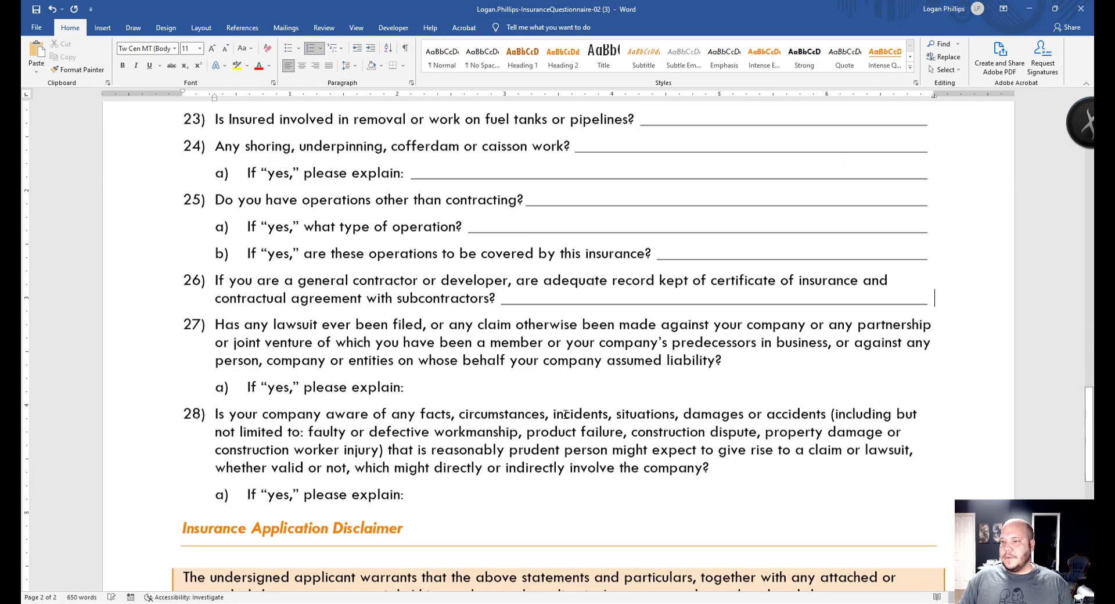
{"action": "scroll", "coordinate": [565, 414], "scroll_direction": "down", "scroll_amount": 2}
{"action": "left_click", "coordinate": [739, 252]}
{"action": "key", "text": "Tab"}
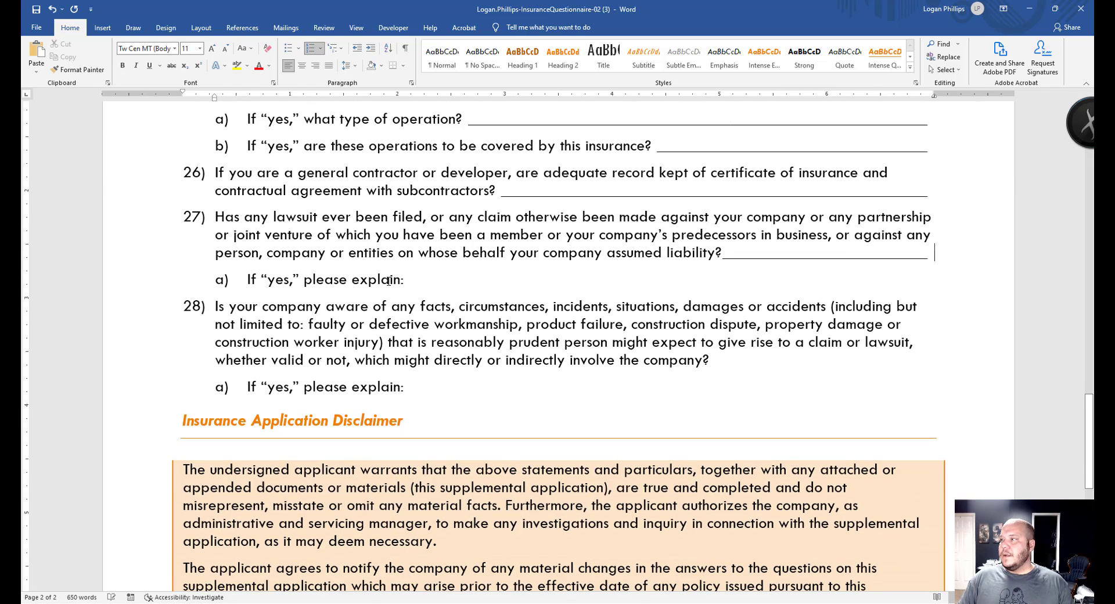
{"action": "left_click", "coordinate": [411, 281]}
{"action": "key", "text": "Tab"}
{"action": "left_click", "coordinate": [711, 360]}
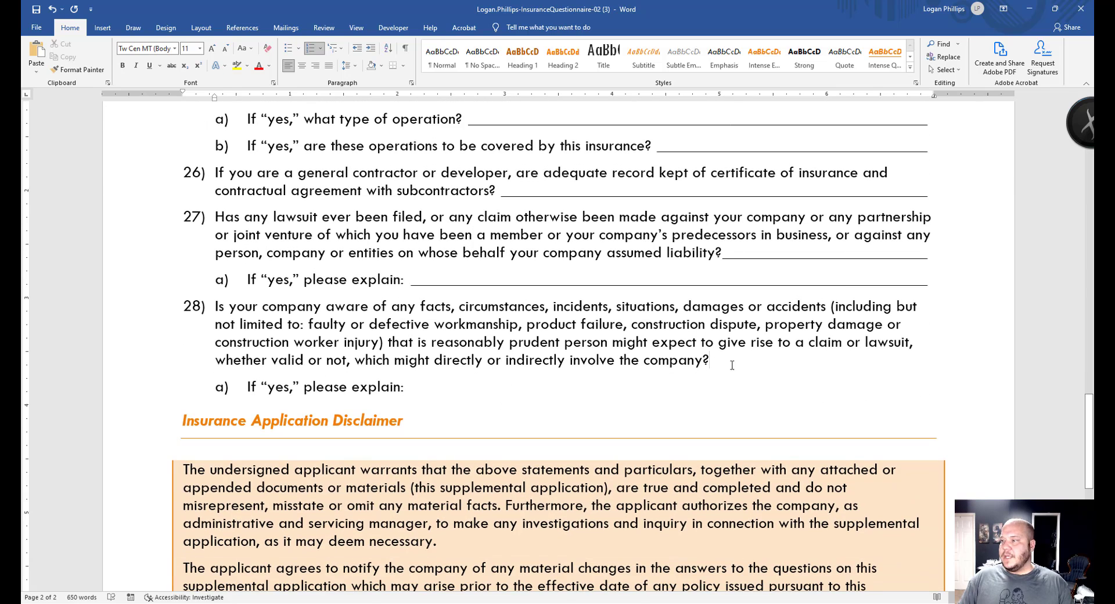
{"action": "key", "text": "Tab"}
{"action": "left_click", "coordinate": [410, 387]}
{"action": "key", "text": "Tab"}
{"action": "scroll", "coordinate": [523, 348], "scroll_direction": "up", "scroll_amount": 3}
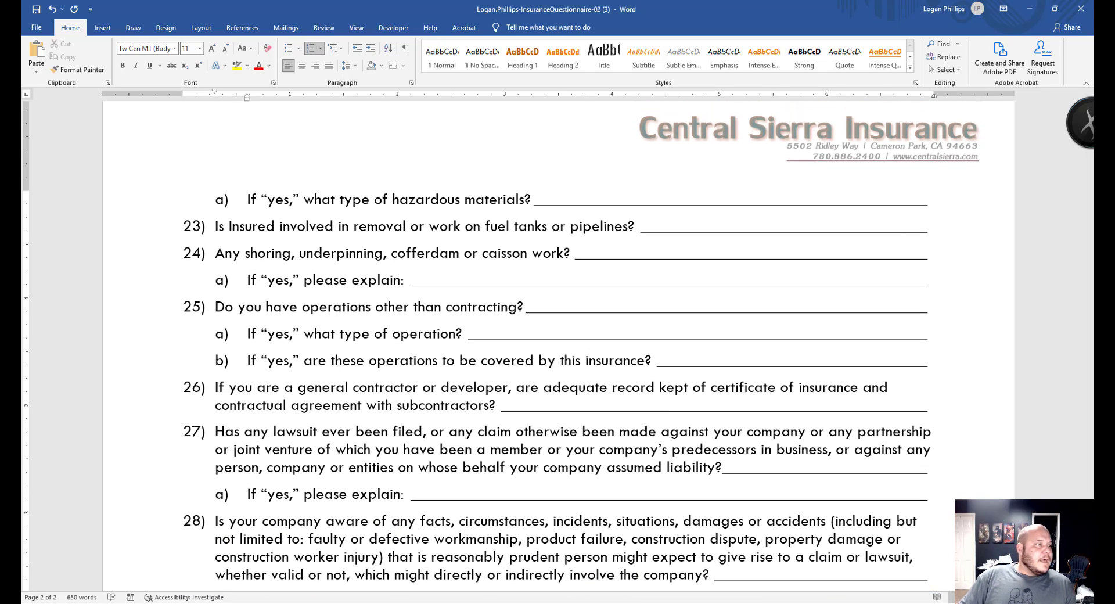
{"action": "left_click", "coordinate": [36, 12]}
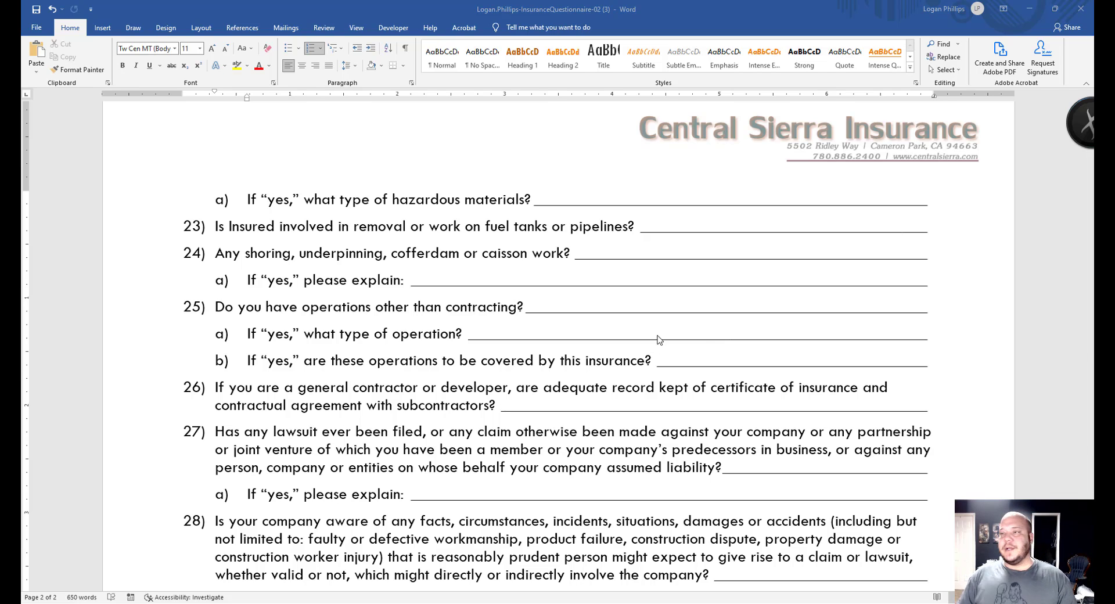
Try a page break before question 22 on hazardous materials removal, and undo it.
{"action": "scroll", "coordinate": [523, 366], "scroll_direction": "up", "scroll_amount": 3}
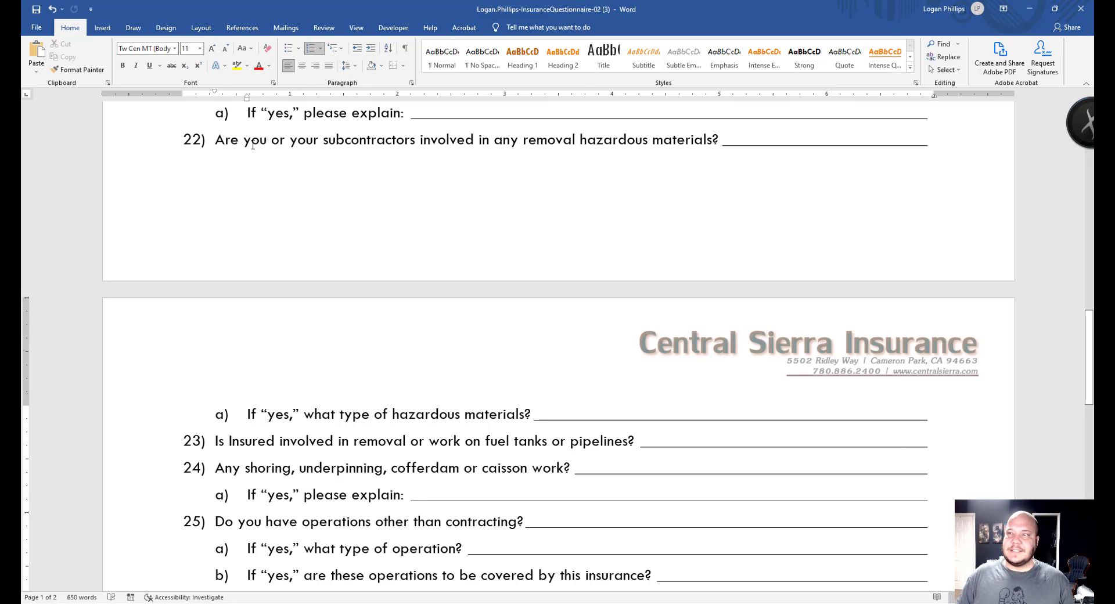
{"action": "left_click", "coordinate": [216, 152]}
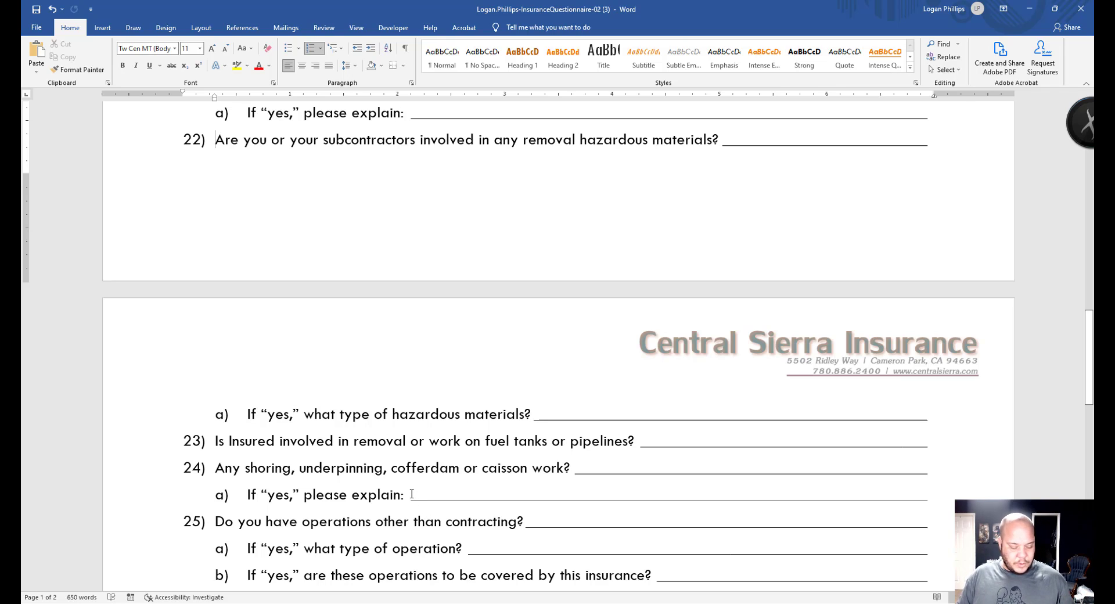
{"action": "key", "text": "ctrl+Return"}
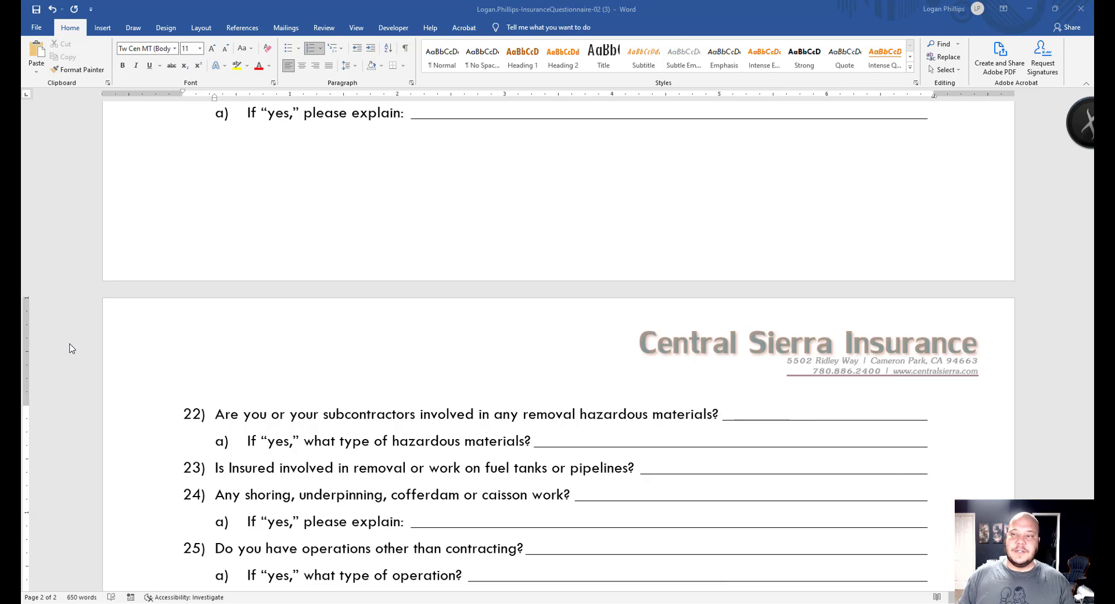
{"action": "left_click", "coordinate": [195, 413]}
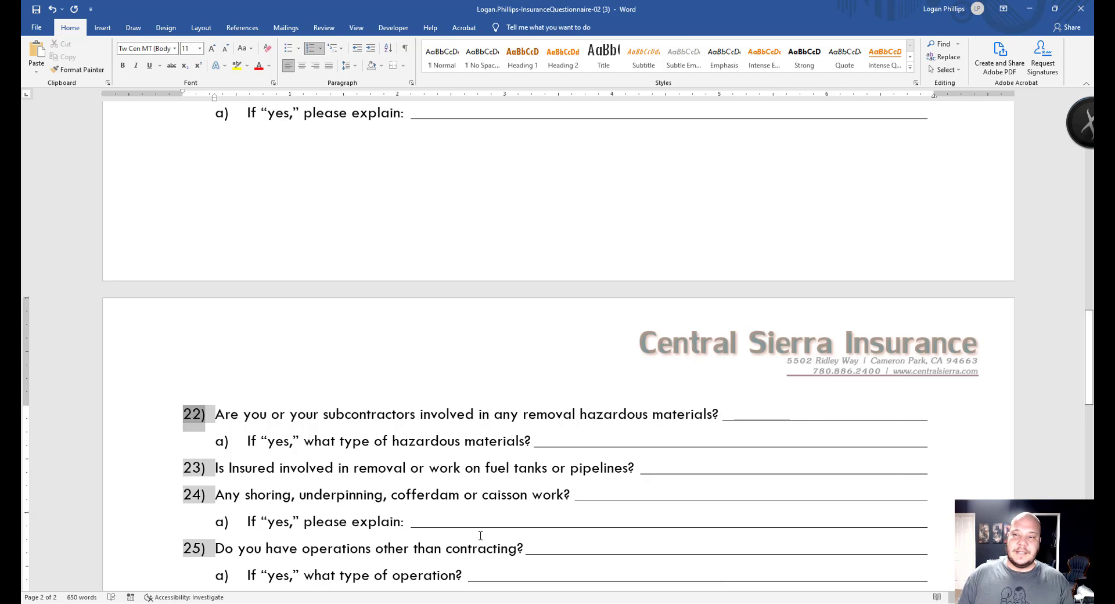
{"action": "left_click", "coordinate": [399, 495]}
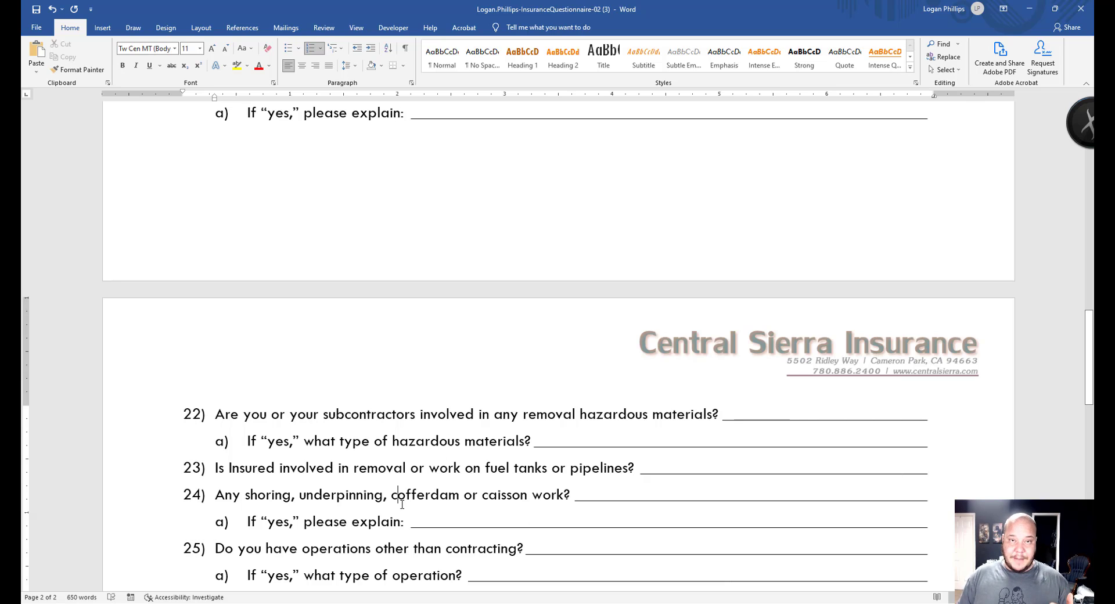
{"action": "key", "text": "ctrl+z"}
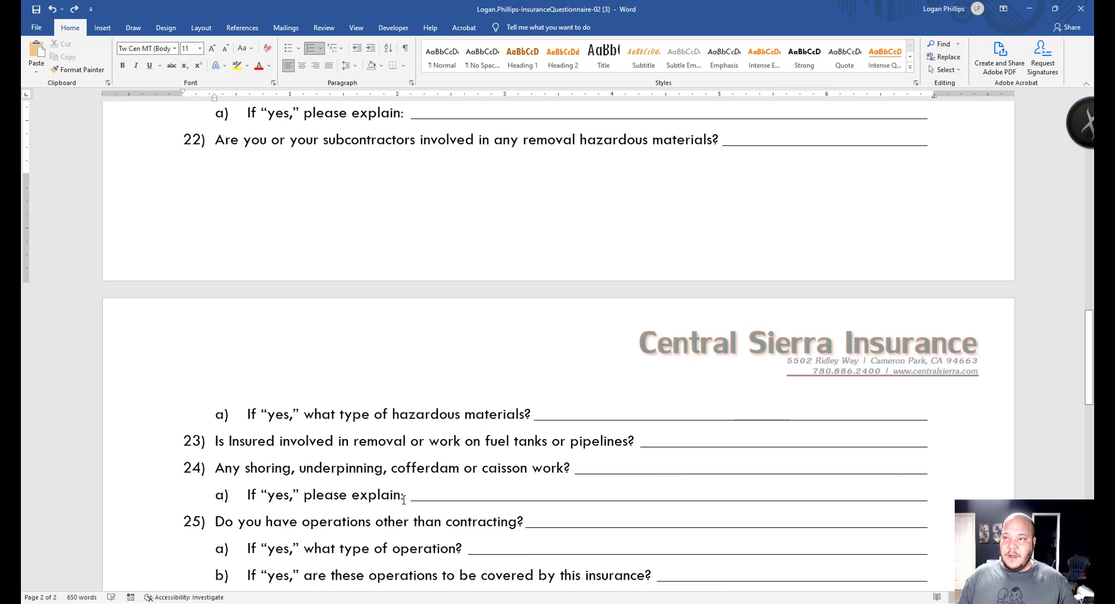
Repeat the page break in front of question 22's text and undo it again.
{"action": "left_click", "coordinate": [313, 414]}
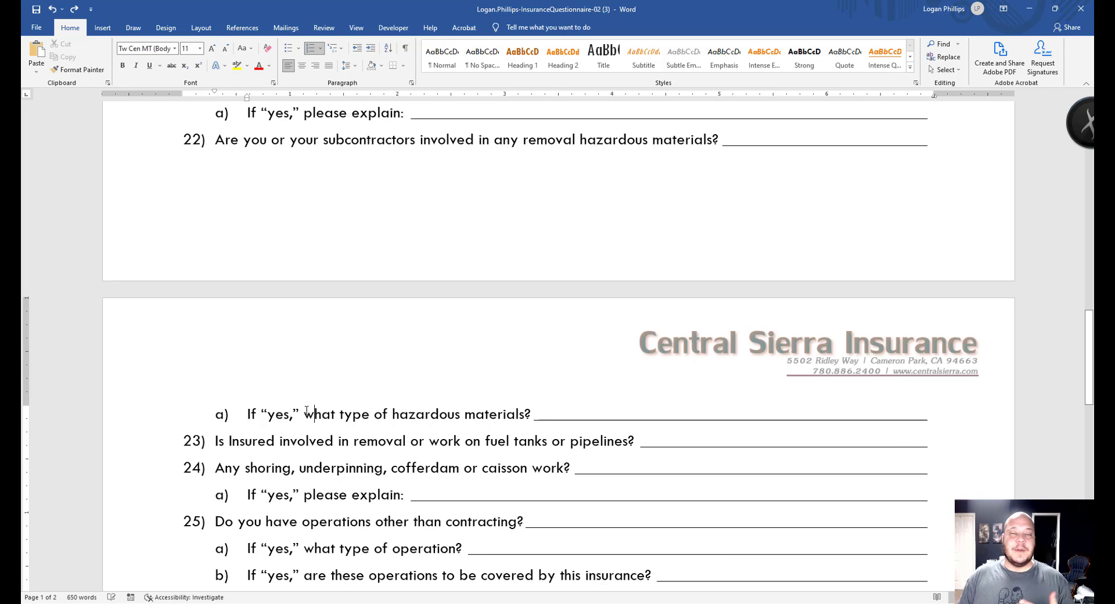
{"action": "left_click", "coordinate": [209, 147]}
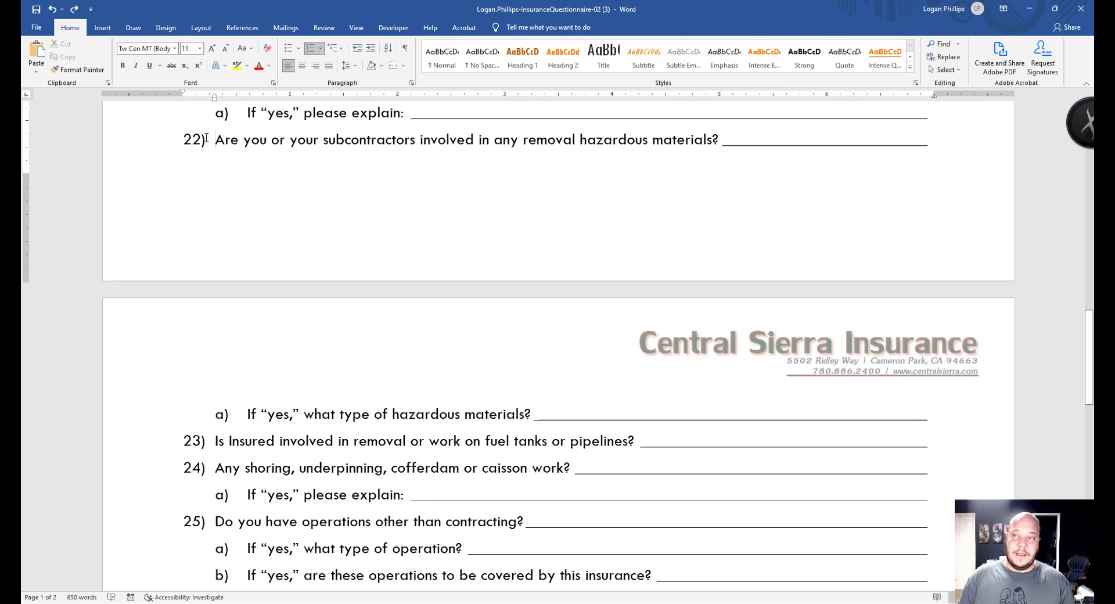
{"action": "key", "text": "ctrl+Return"}
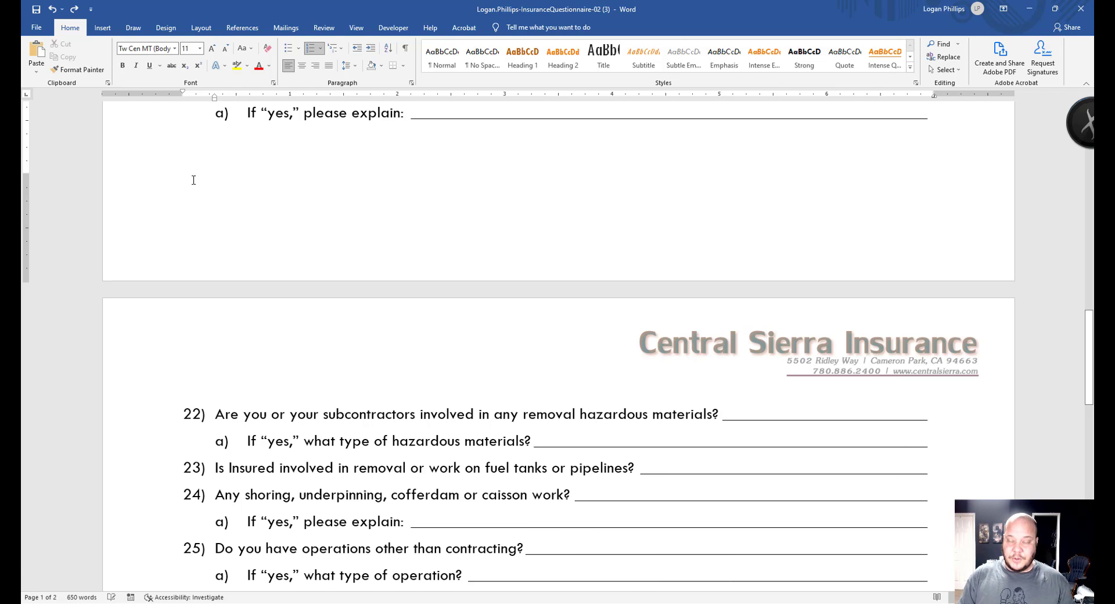
{"action": "key", "text": "ctrl+z"}
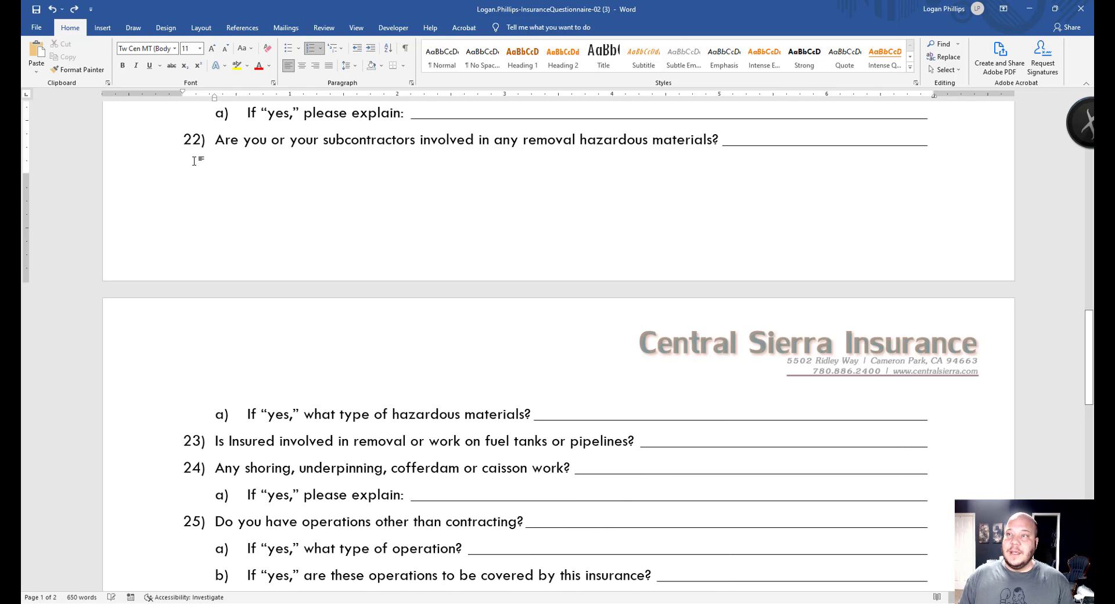
Try inserting the page break with question 22's list number selected, and undo it.
{"action": "left_click", "coordinate": [194, 140]}
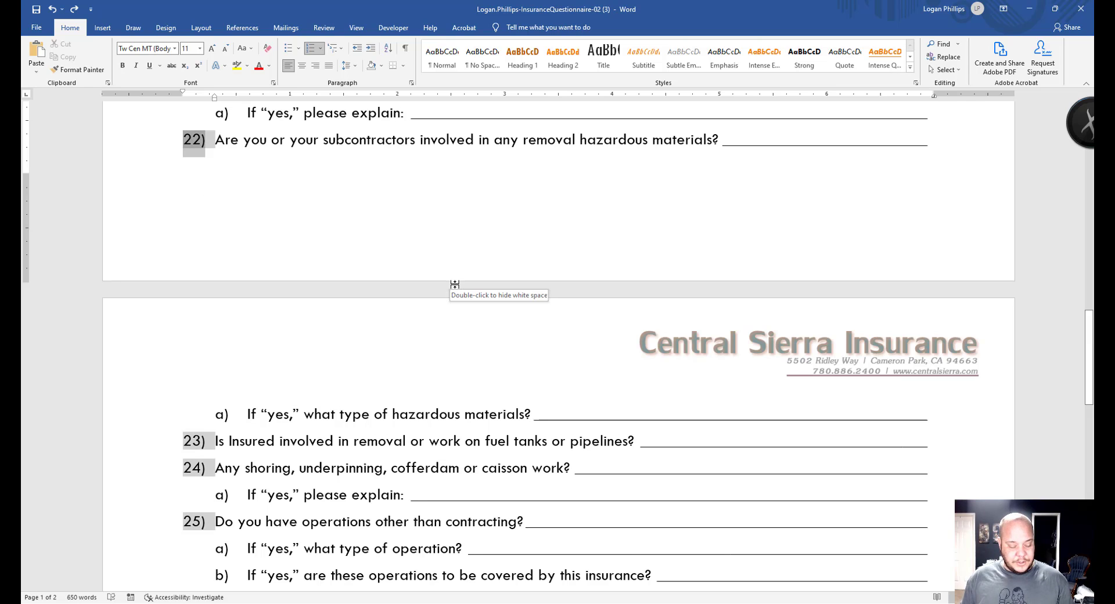
{"action": "key", "text": "ctrl+Return"}
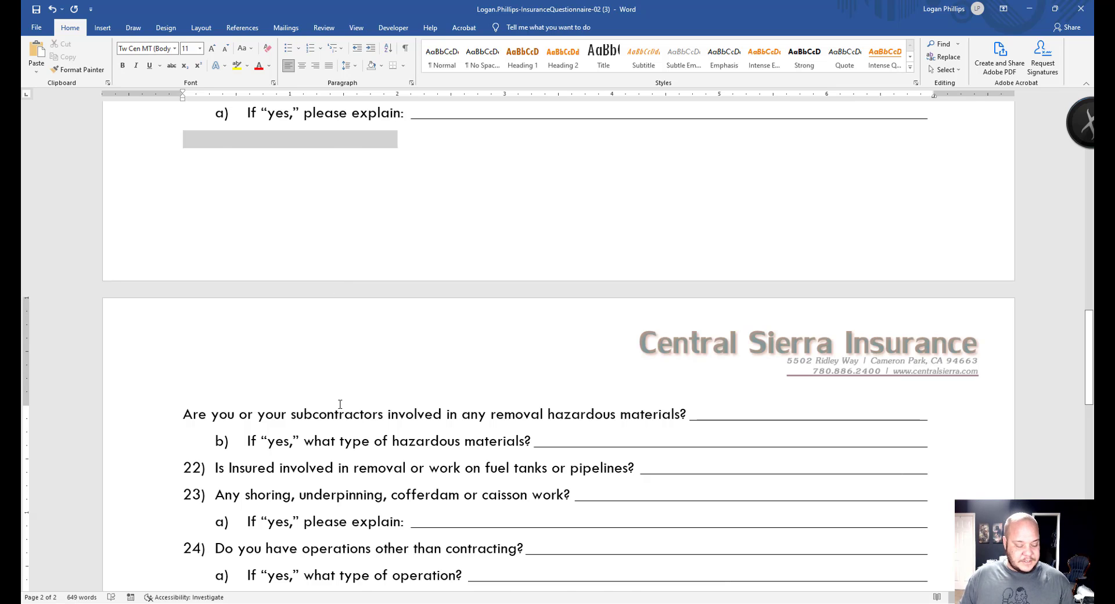
{"action": "key", "text": "ctrl+z"}
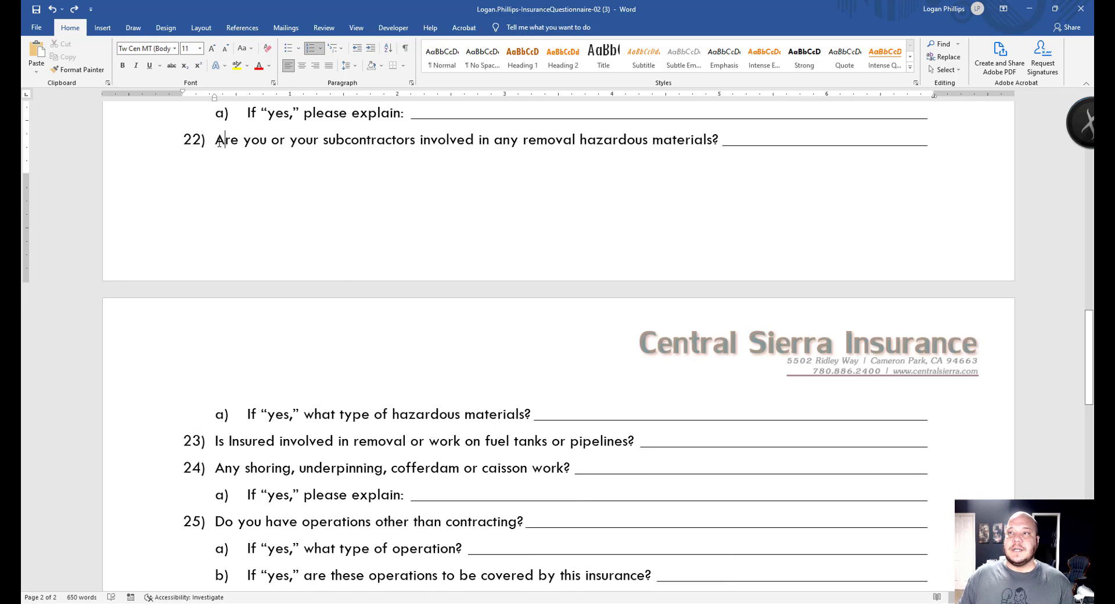
Insert a page break directly before the text of question 22, “Are you or your subcontractors involved in any removal hazardous materials?”.
{"action": "left_click", "coordinate": [218, 142]}
{"action": "key", "text": "ctrl+Return"}
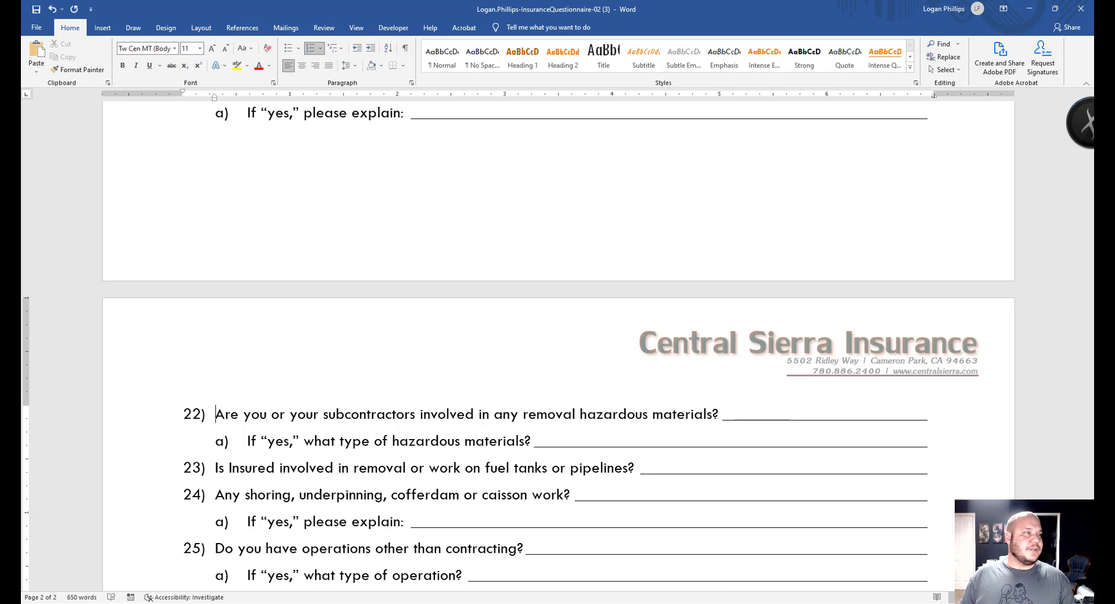
{"action": "scroll", "coordinate": [463, 358], "scroll_direction": "up", "scroll_amount": 10}
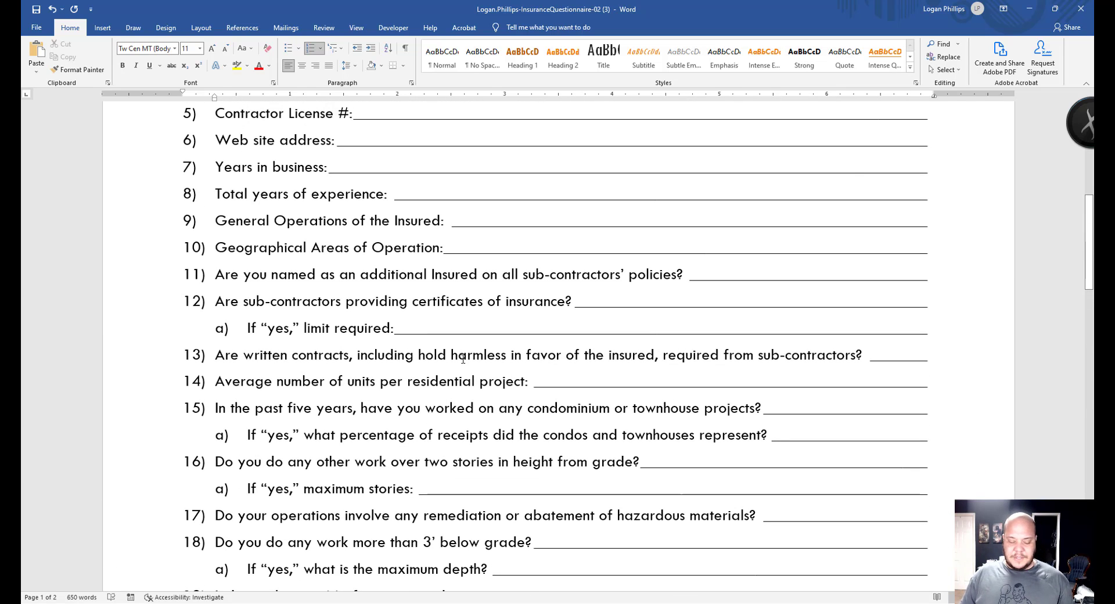
From the beginning of the document, add a Bold Numbers 3 page number in Page X of Y format to the footer.
{"action": "left_click", "coordinate": [413, 369]}
{"action": "key", "text": "ctrl+Home"}
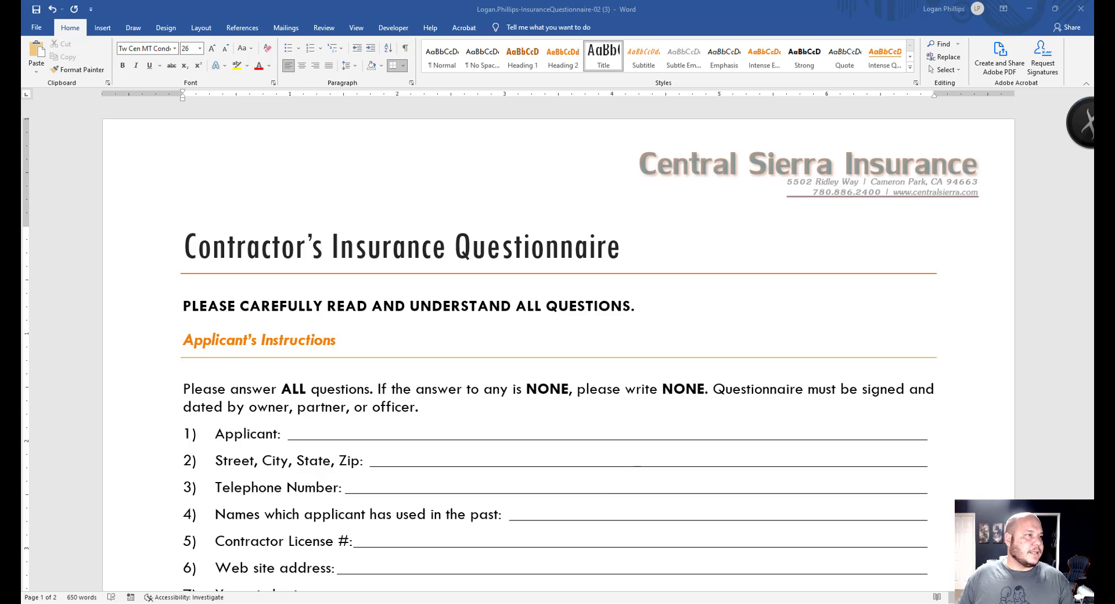
{"action": "left_click", "coordinate": [103, 28]}
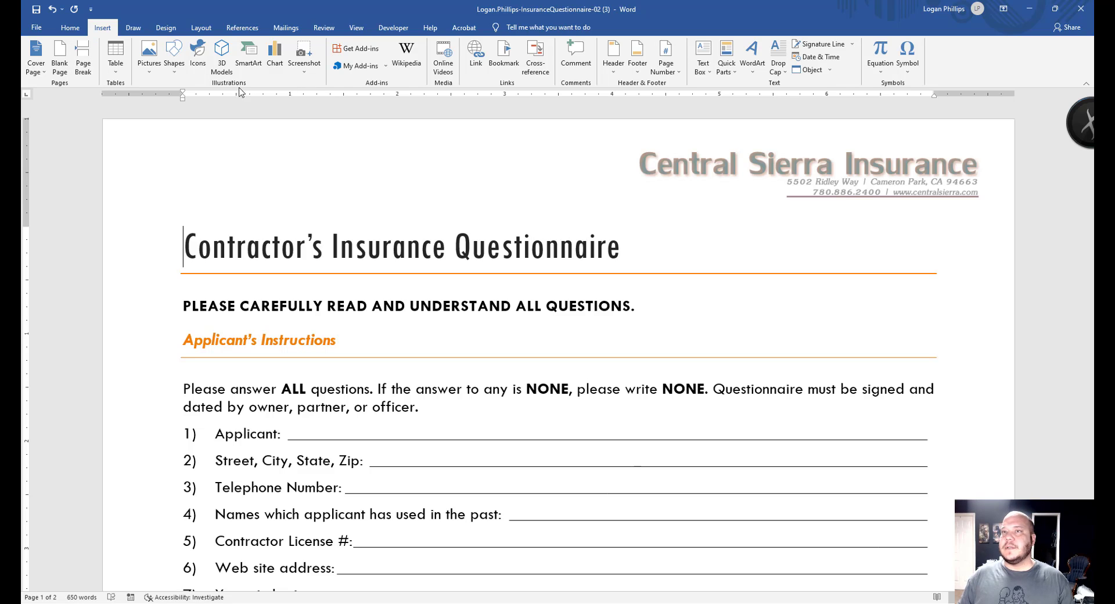
{"action": "left_click", "coordinate": [666, 65]}
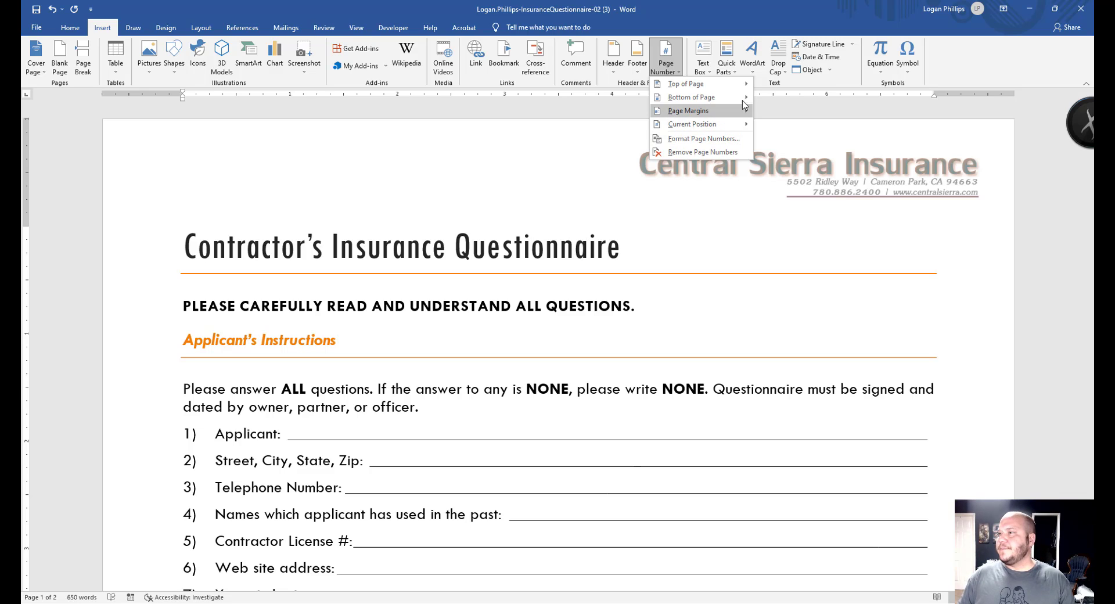
{"action": "mouse_move", "coordinate": [744, 101]}
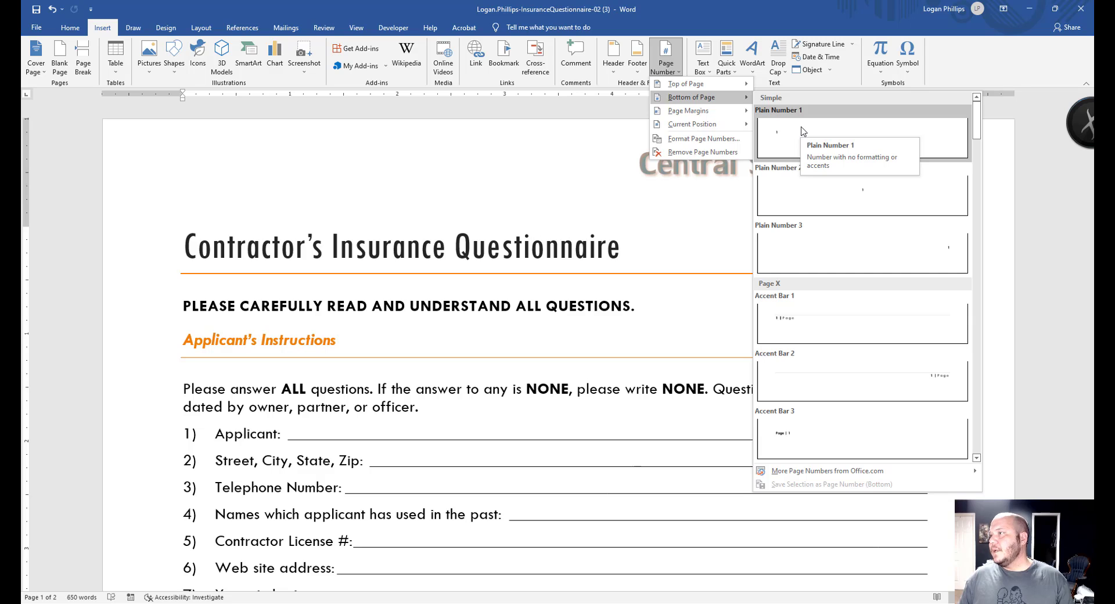
{"action": "scroll", "coordinate": [886, 335], "scroll_direction": "down", "scroll_amount": 3}
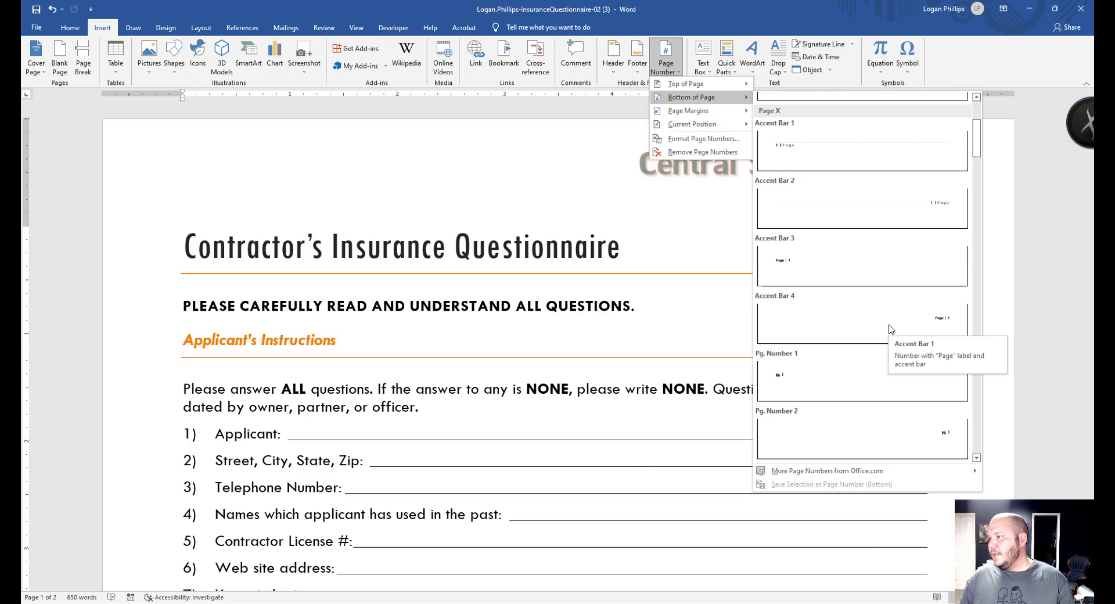
{"action": "scroll", "coordinate": [891, 334], "scroll_direction": "down", "scroll_amount": 3}
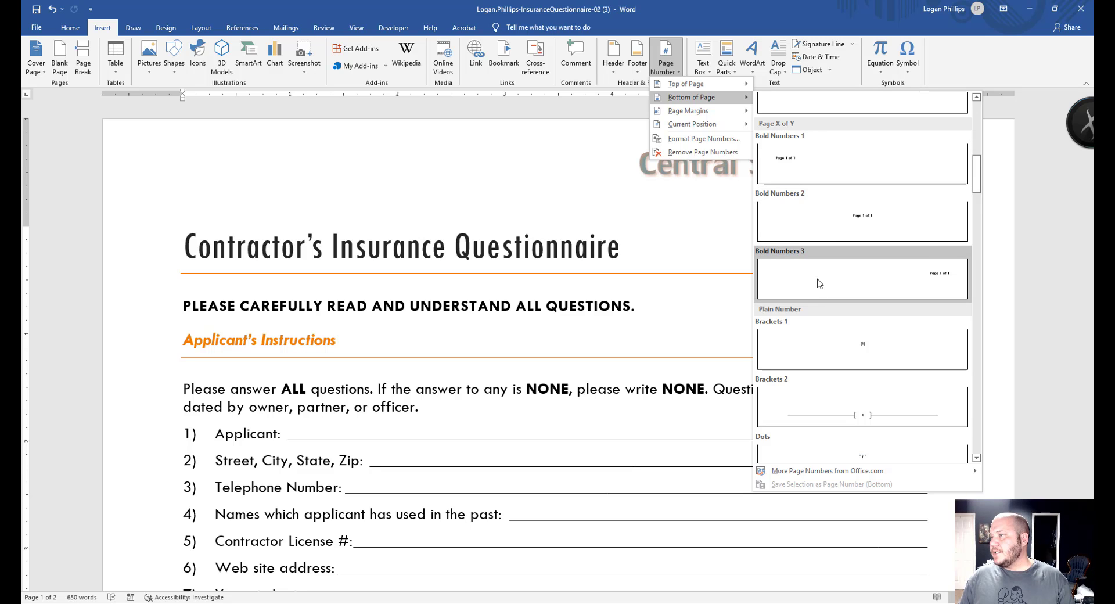
{"action": "left_click", "coordinate": [813, 282]}
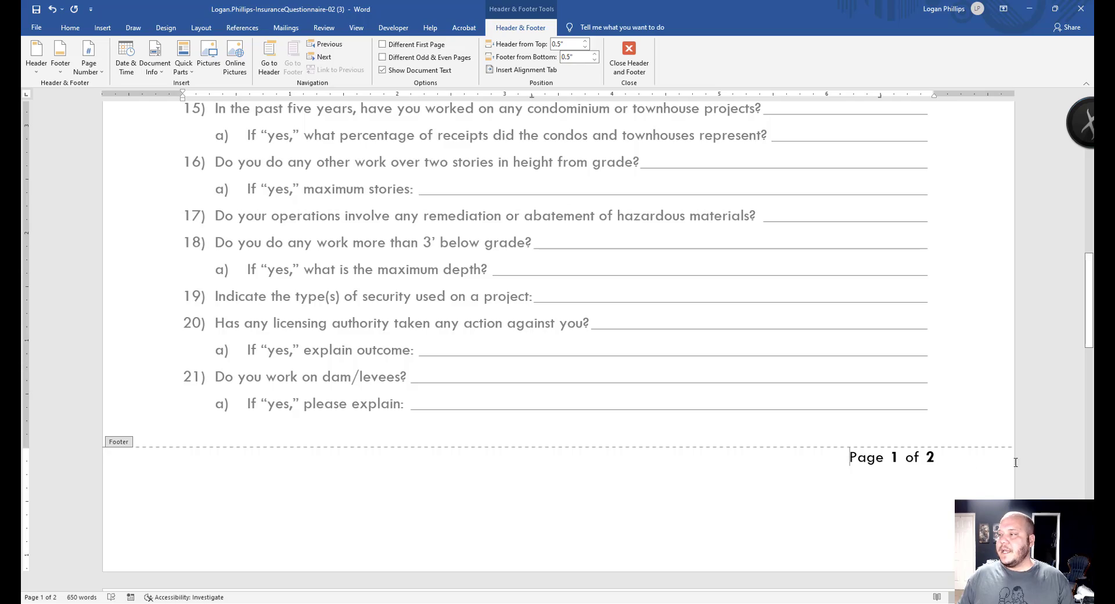
Delete the blank line below the page number in the footer and close the header and footer.
{"action": "scroll", "coordinate": [967, 448], "scroll_direction": "up", "scroll_amount": 10}
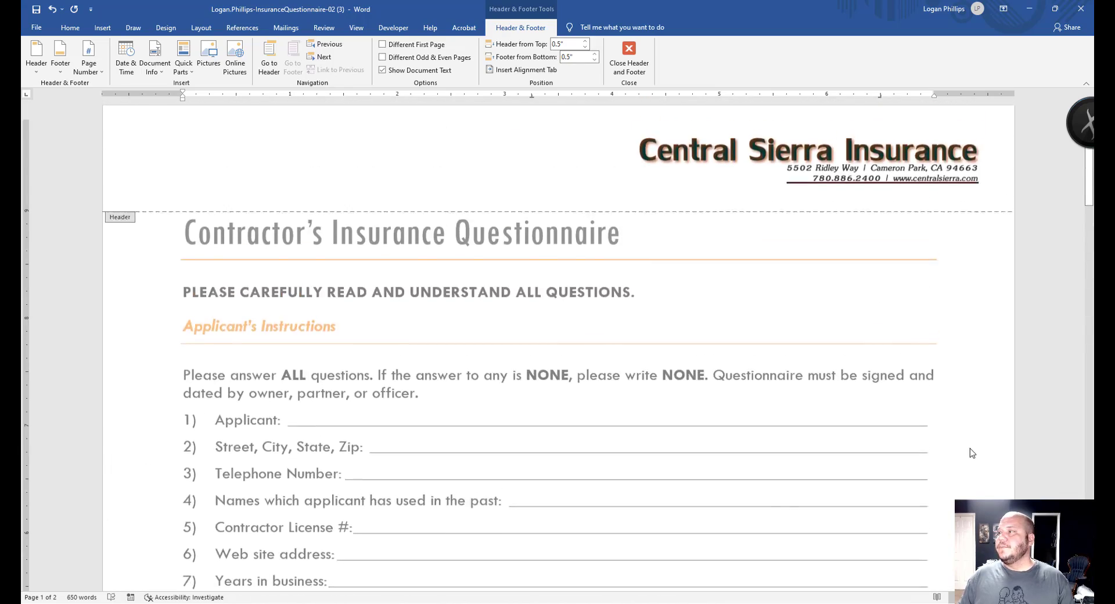
{"action": "scroll", "coordinate": [969, 448], "scroll_direction": "down", "scroll_amount": 5}
{"action": "scroll", "coordinate": [969, 448], "scroll_direction": "down", "scroll_amount": 15}
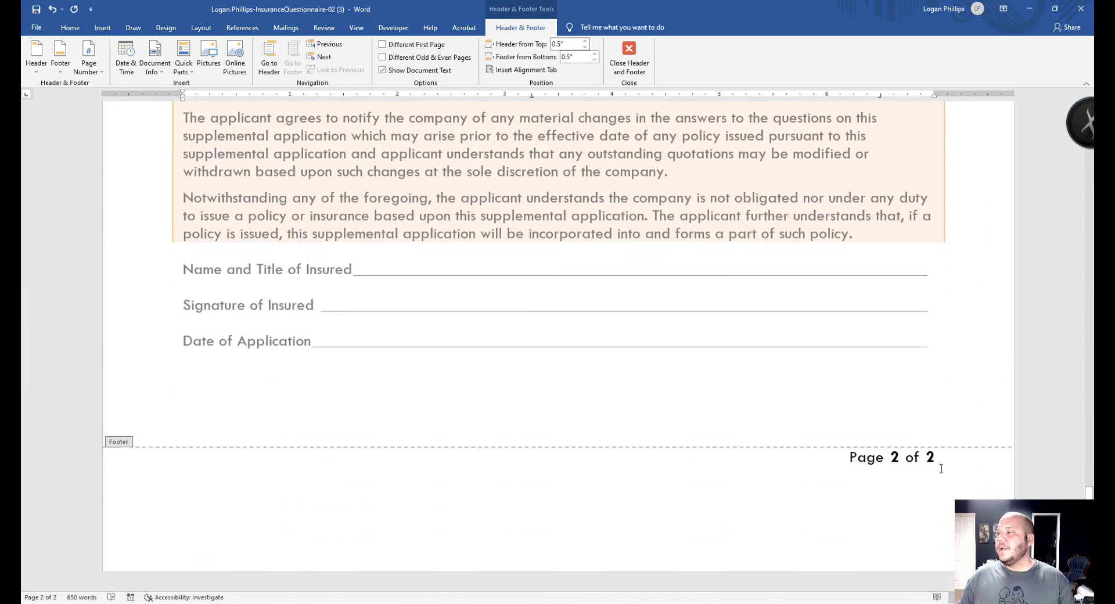
{"action": "scroll", "coordinate": [867, 456], "scroll_direction": "up", "scroll_amount": 14}
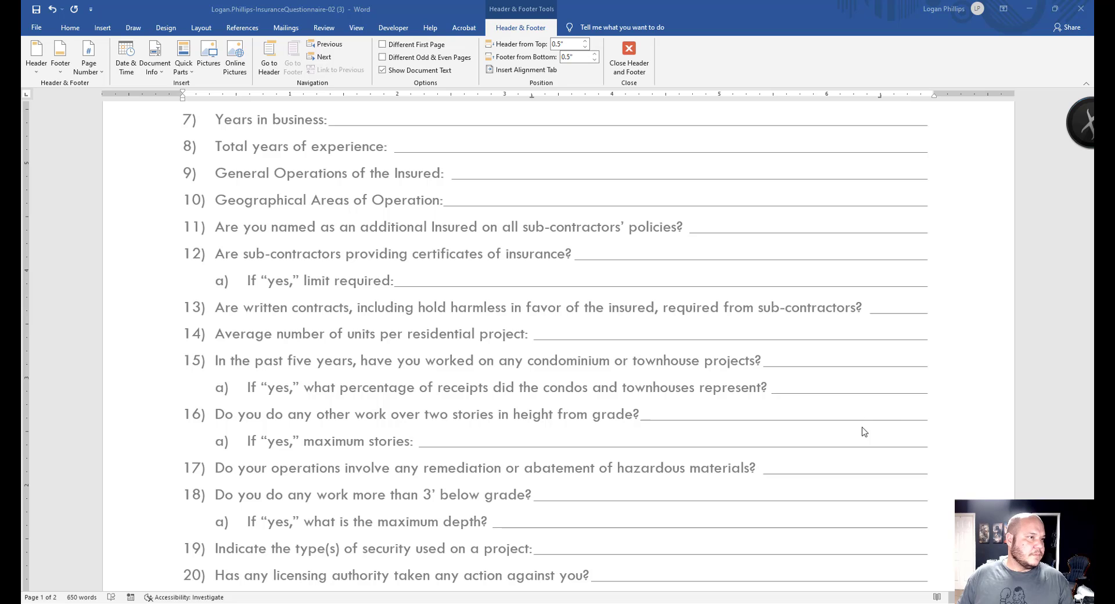
{"action": "scroll", "coordinate": [871, 435], "scroll_direction": "down", "scroll_amount": 10}
{"action": "left_click", "coordinate": [943, 162]}
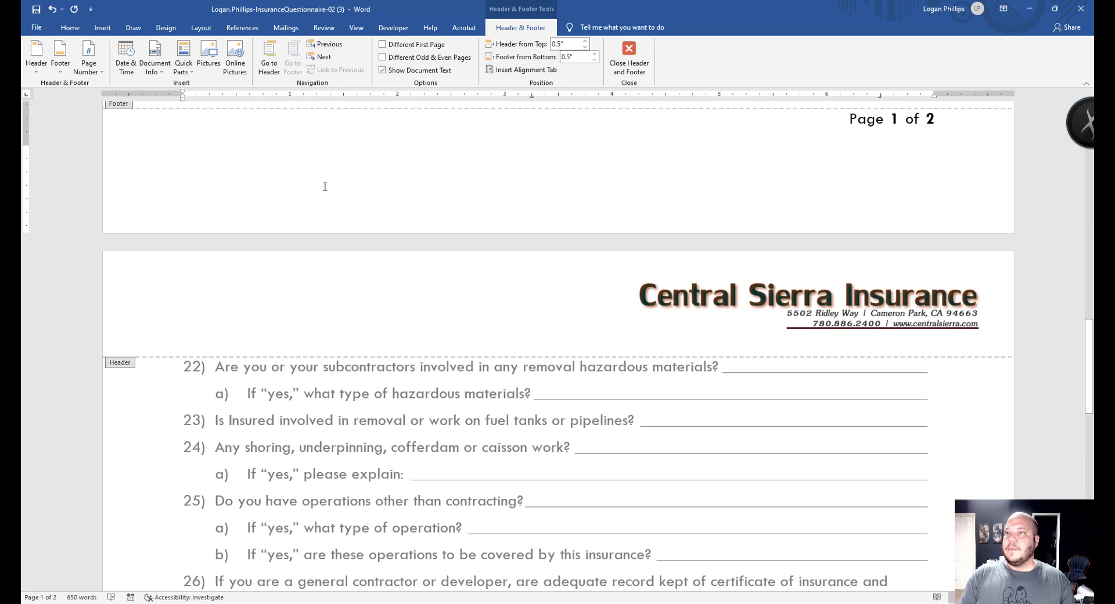
{"action": "key", "text": "BackSpace"}
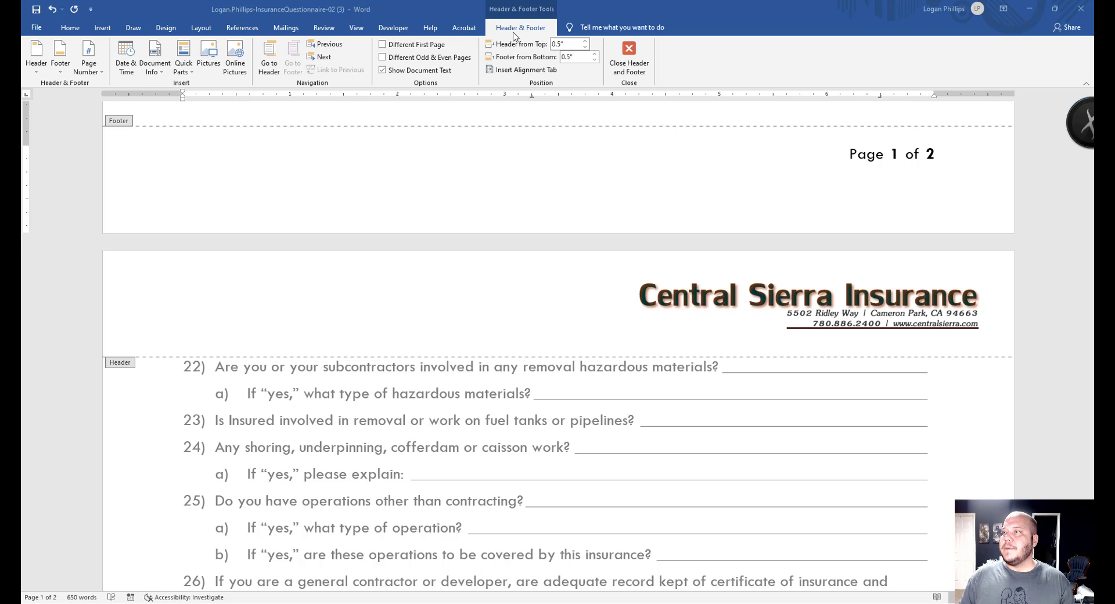
{"action": "left_click", "coordinate": [629, 58]}
Check the page layout and footer through the end of the questionnaire and save the document.
{"action": "scroll", "coordinate": [779, 432], "scroll_direction": "down", "scroll_amount": 15}
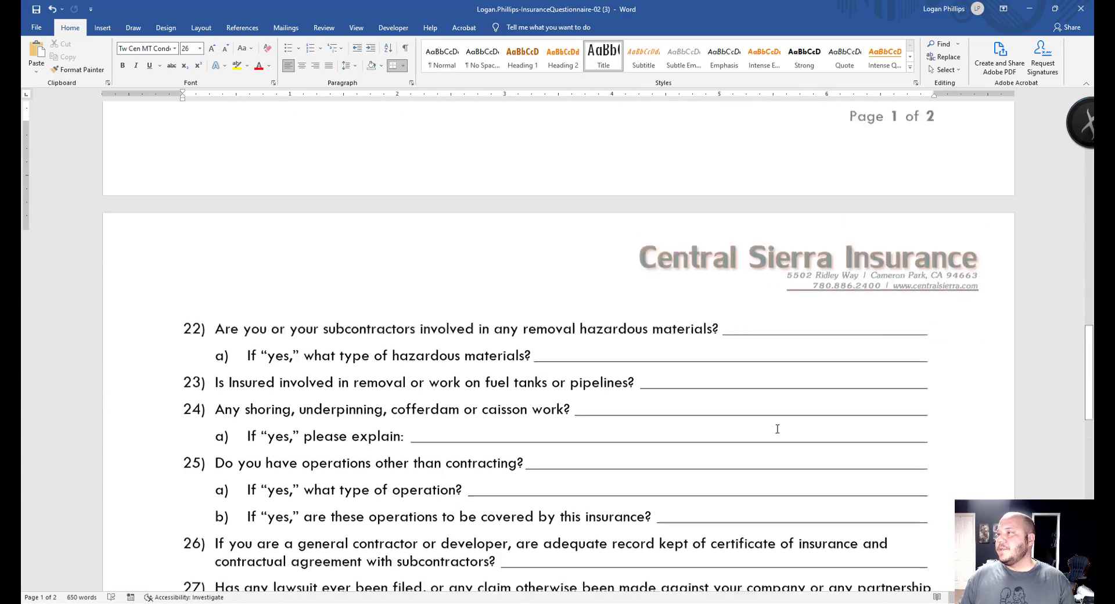
{"action": "scroll", "coordinate": [889, 371], "scroll_direction": "down", "scroll_amount": 15}
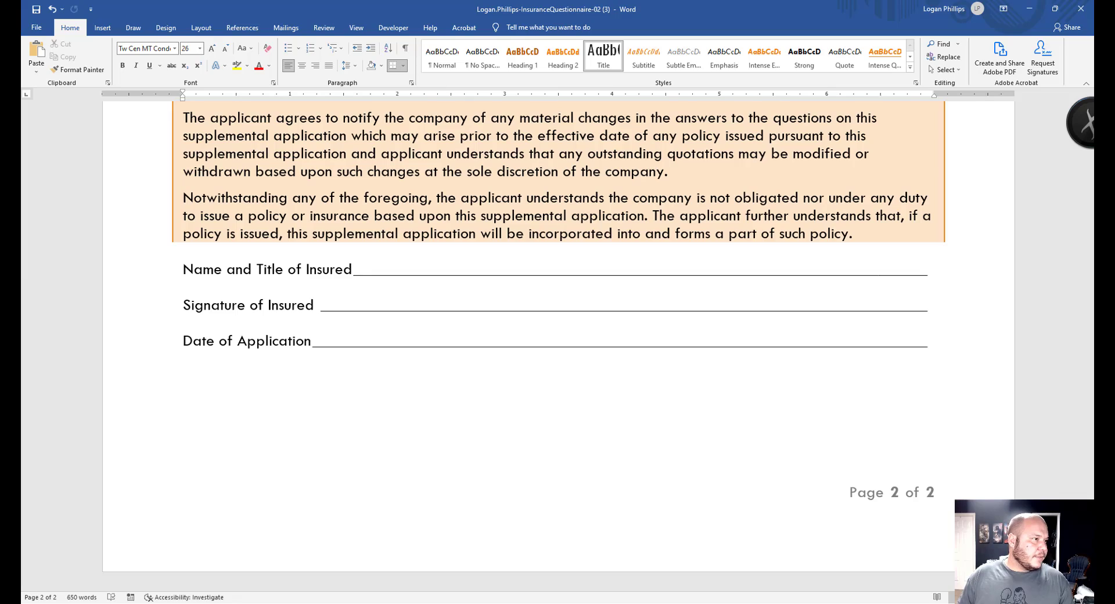
{"action": "scroll", "coordinate": [854, 398], "scroll_direction": "up", "scroll_amount": 20}
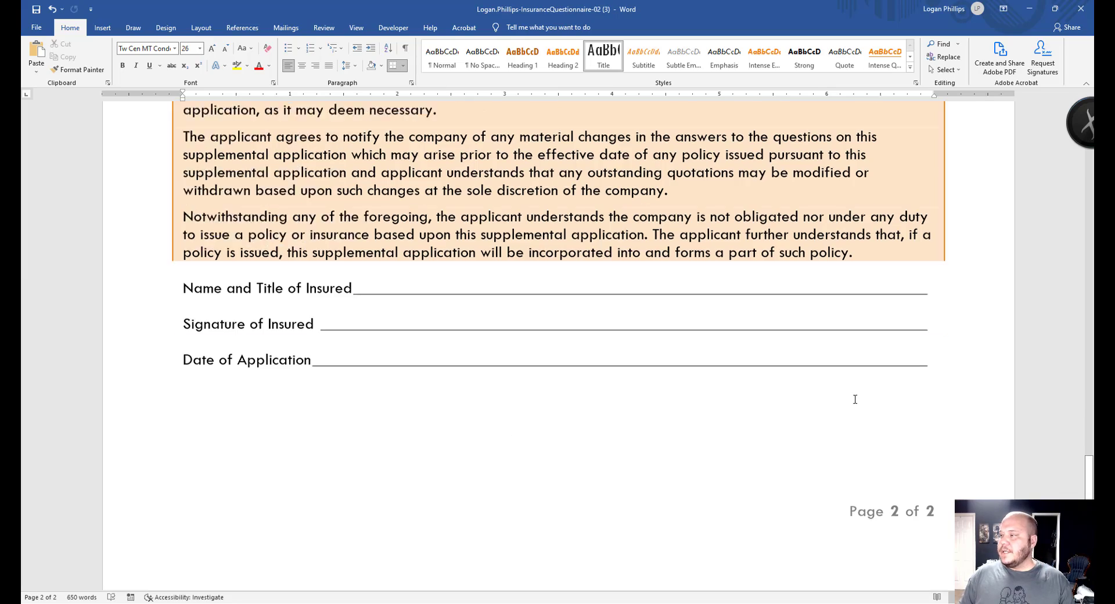
{"action": "scroll", "coordinate": [804, 396], "scroll_direction": "up", "scroll_amount": 3}
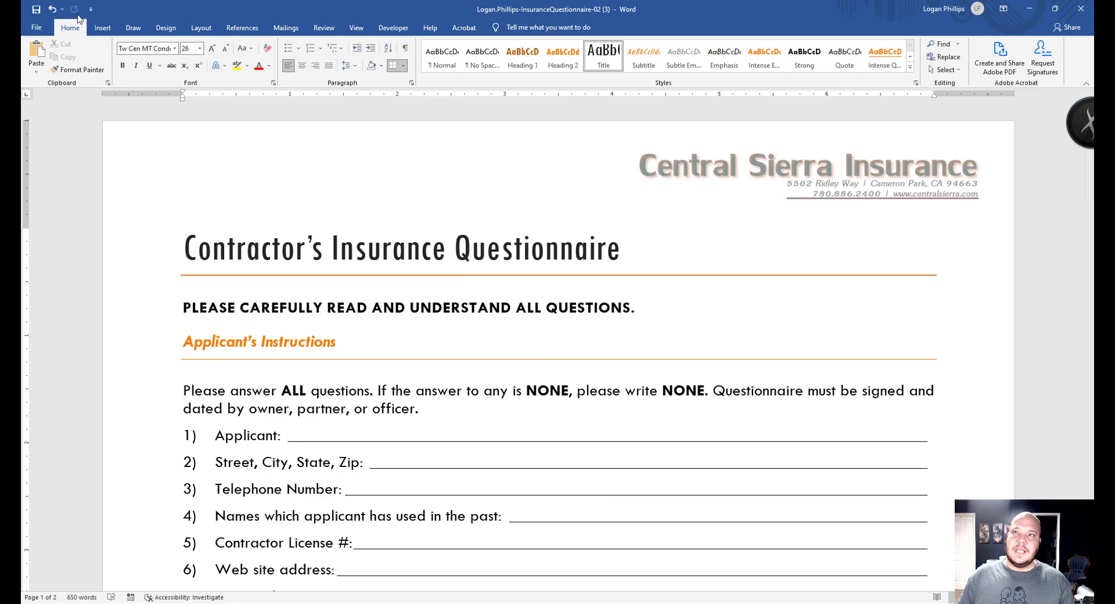
{"action": "left_click", "coordinate": [36, 10]}
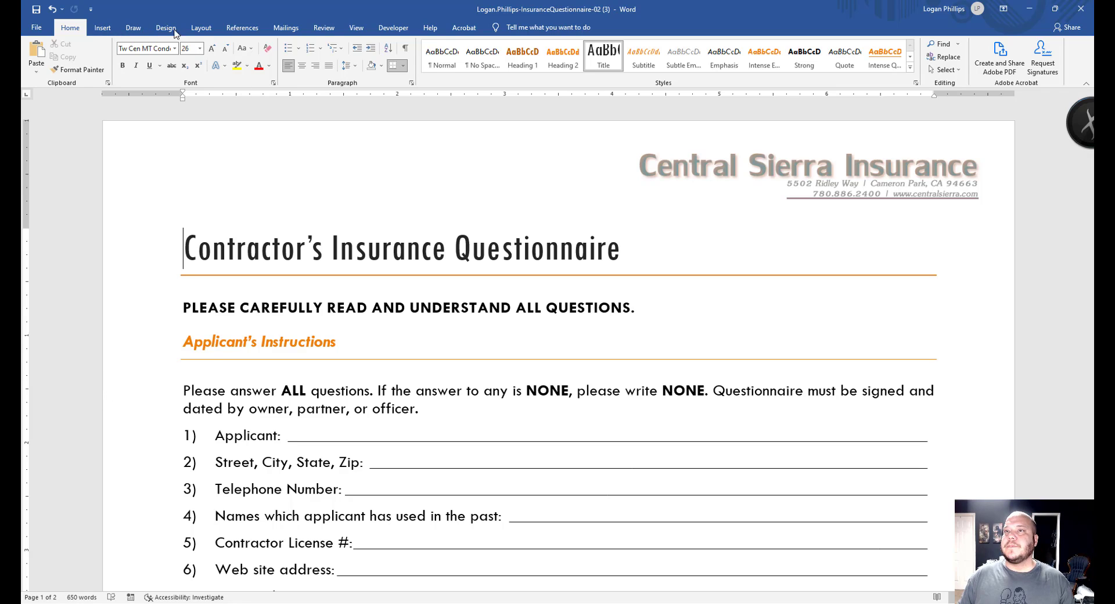
View the questionnaire in Side to Side page movement and close the document.
{"action": "left_click", "coordinate": [356, 28]}
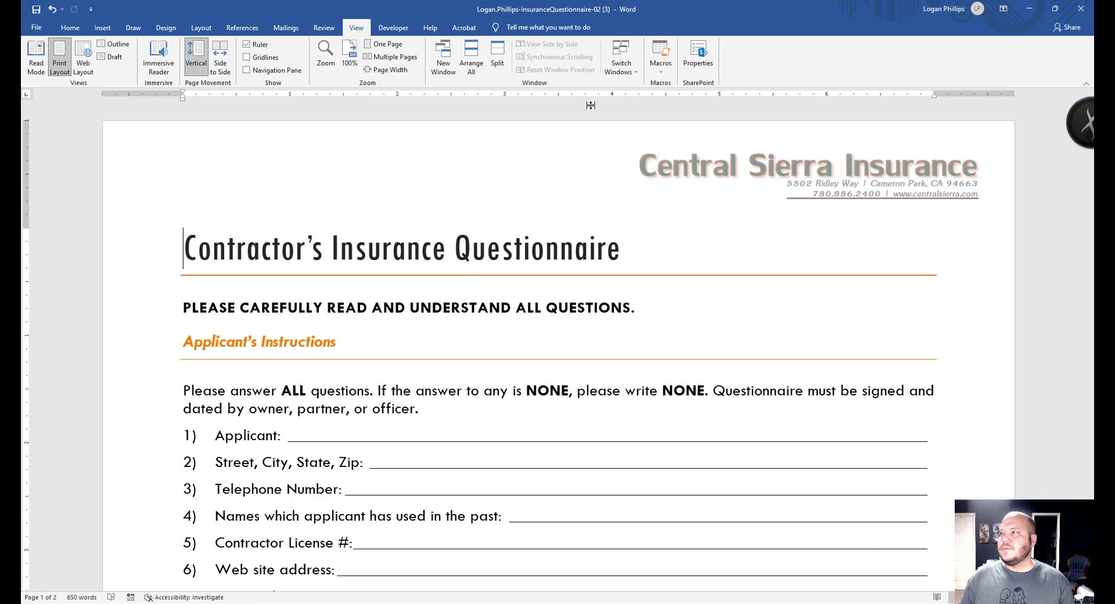
{"action": "left_click", "coordinate": [221, 57]}
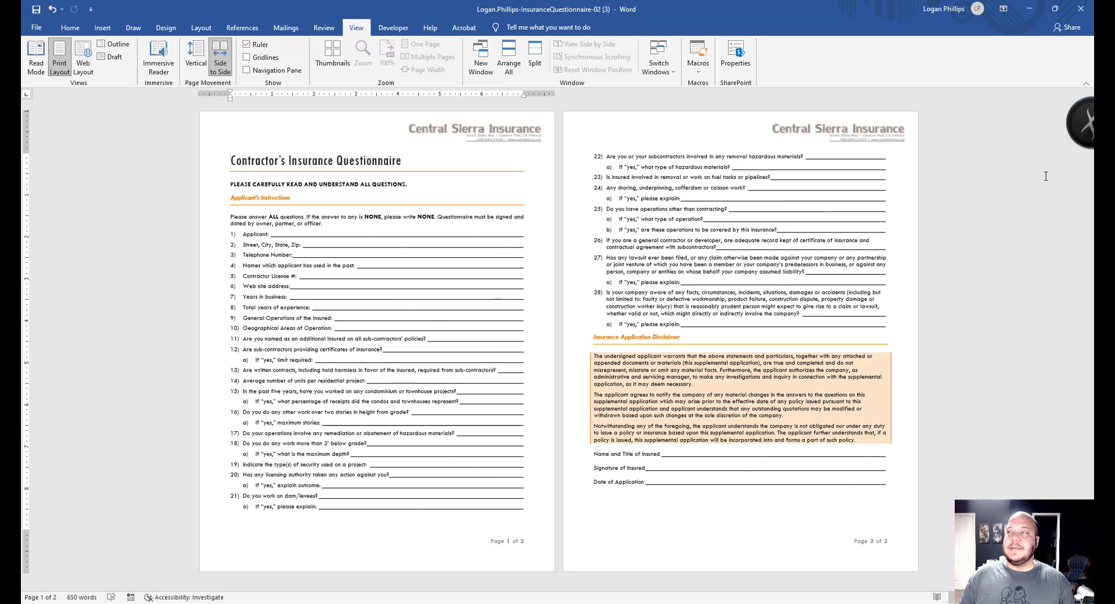
{"action": "left_click", "coordinate": [1080, 9]}
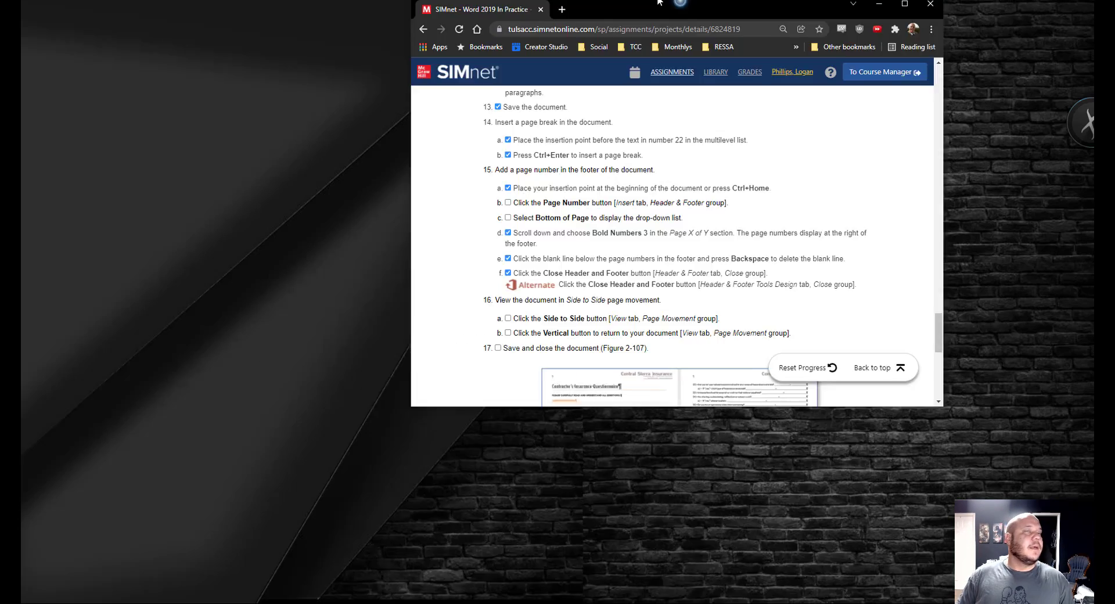
On the SIMnet project page, start the file upload and select the saved InsuranceQuestionnaire-02 (3) document on the Desktop.
{"action": "scroll", "coordinate": [619, 184], "scroll_direction": "up", "scroll_amount": 15}
{"action": "scroll", "coordinate": [619, 185], "scroll_direction": "up", "scroll_amount": 15}
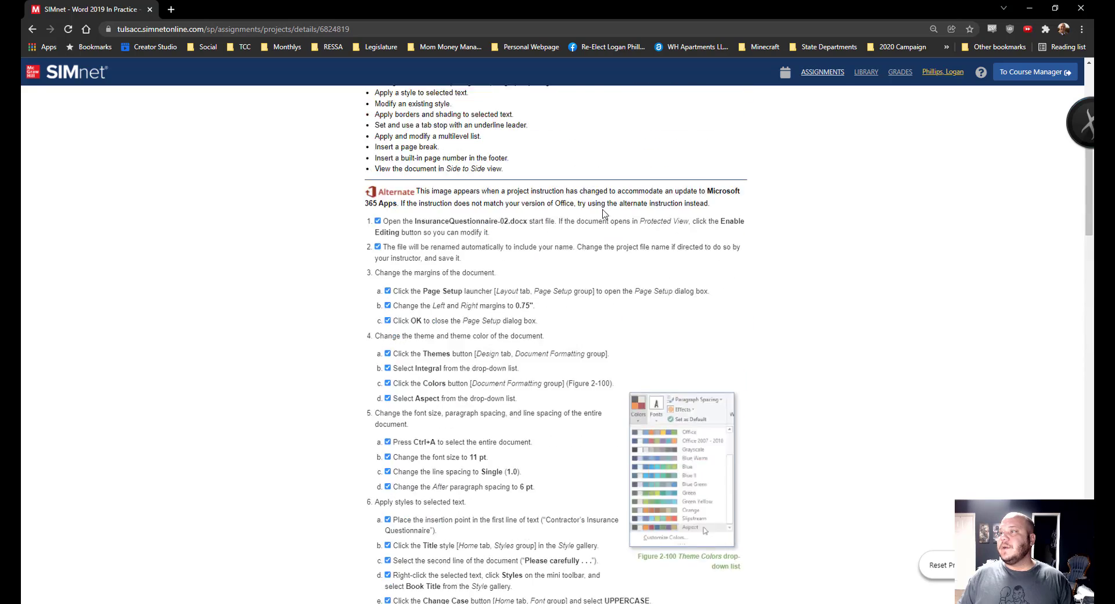
{"action": "left_click", "coordinate": [689, 215]}
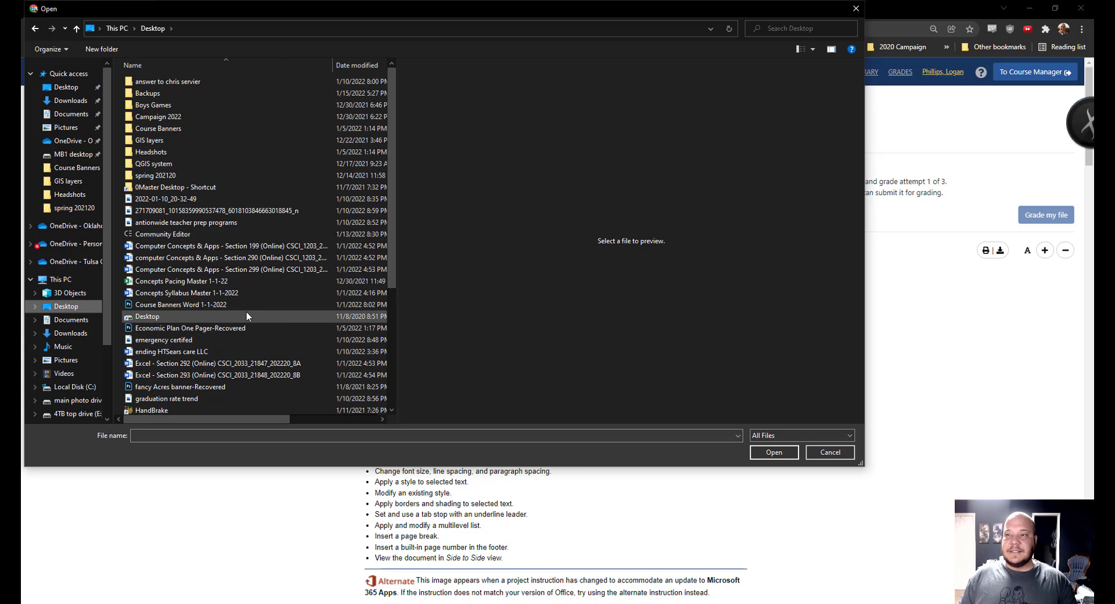
{"action": "scroll", "coordinate": [246, 314], "scroll_direction": "down", "scroll_amount": 4}
{"action": "scroll", "coordinate": [307, 309], "scroll_direction": "down", "scroll_amount": 1}
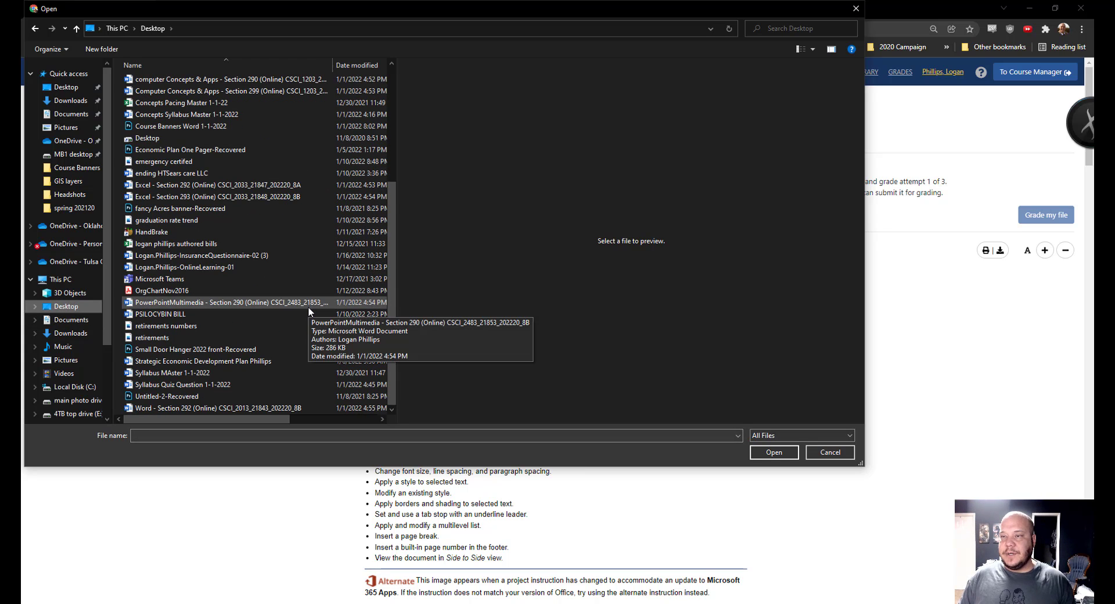
{"action": "scroll", "coordinate": [308, 310], "scroll_direction": "up", "scroll_amount": 2}
{"action": "scroll", "coordinate": [304, 311], "scroll_direction": "up", "scroll_amount": 3}
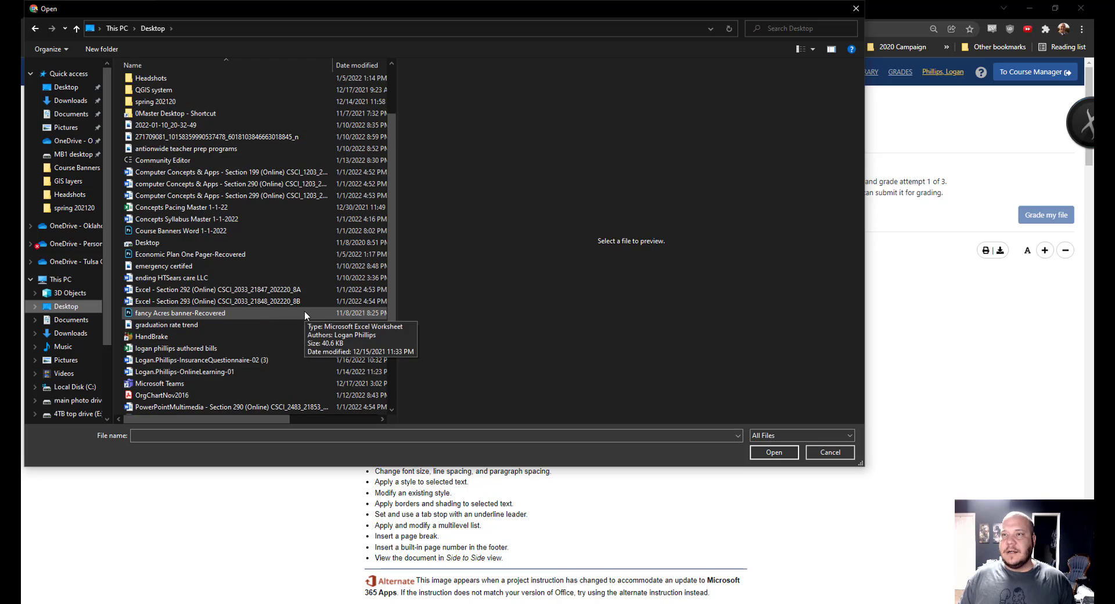
{"action": "scroll", "coordinate": [305, 314], "scroll_direction": "down", "scroll_amount": 4}
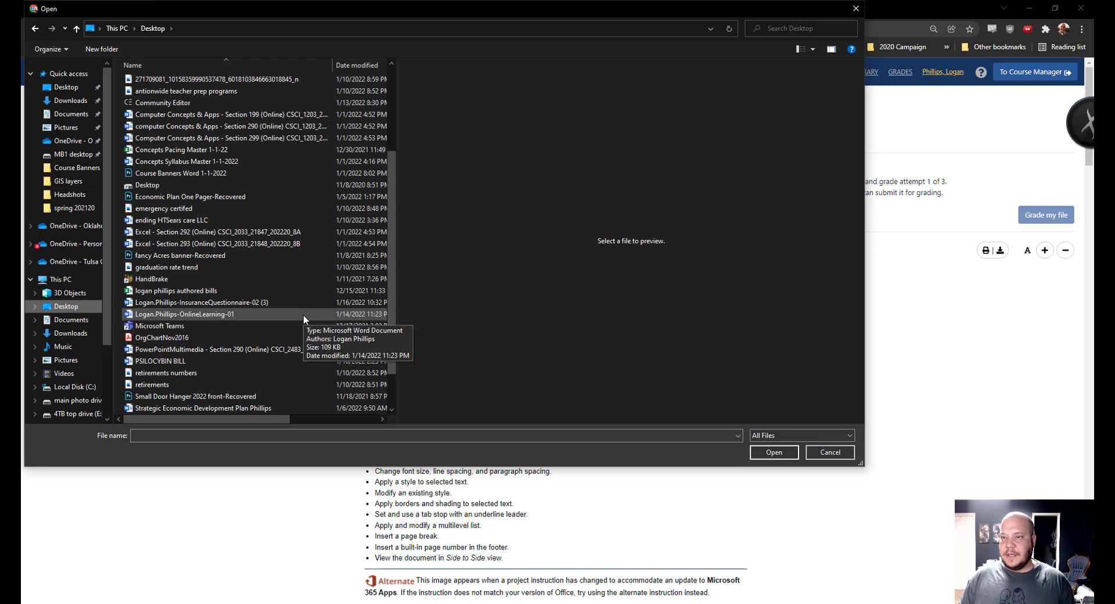
{"action": "scroll", "coordinate": [303, 316], "scroll_direction": "down", "scroll_amount": 1}
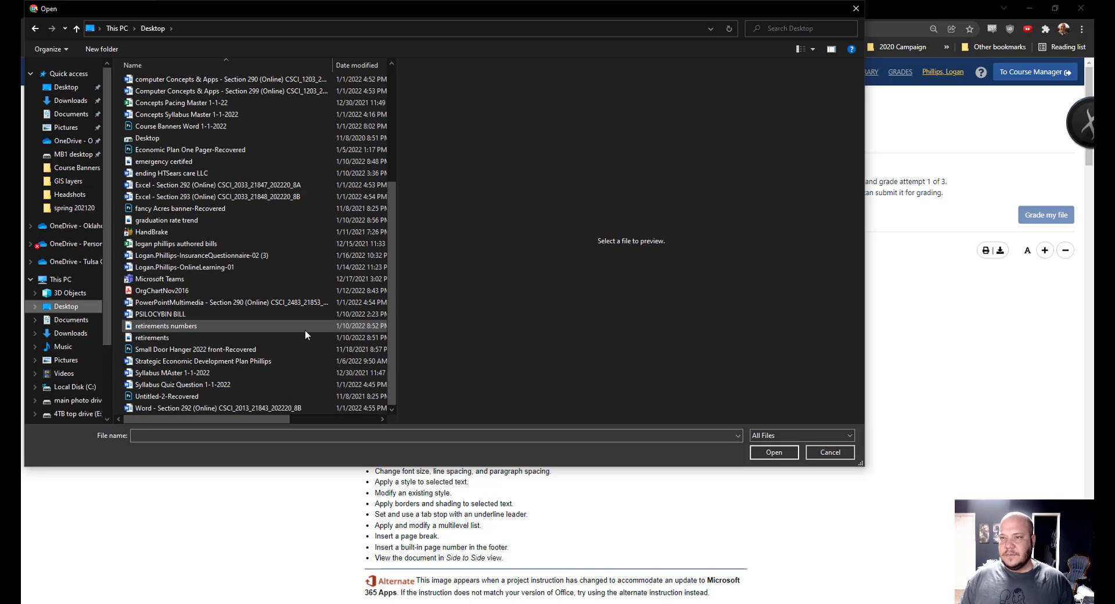
{"action": "left_click", "coordinate": [301, 256]}
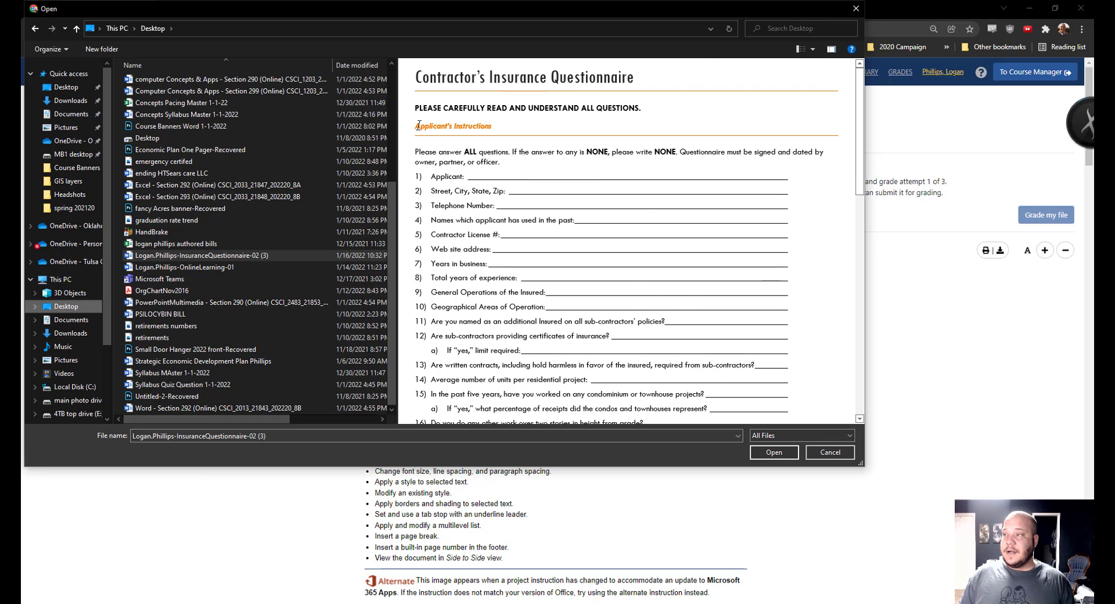
Look through the selected questionnaire in the file preview, toggling the preview pane off and on.
{"action": "left_click_drag", "start_coordinate": [419, 124], "coordinate": [496, 129]}
{"action": "left_click", "coordinate": [537, 239]}
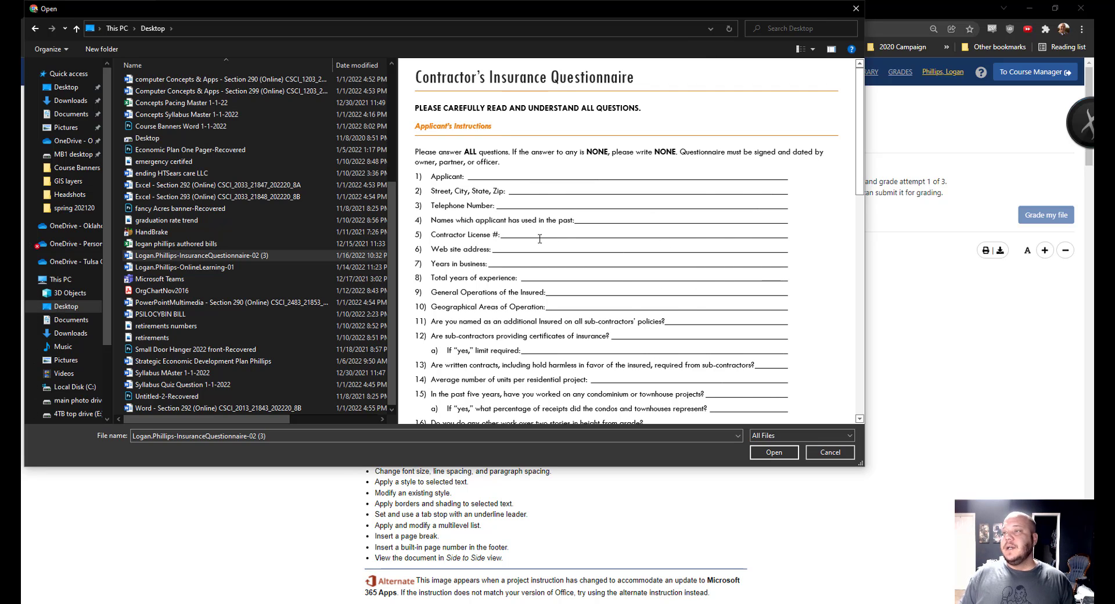
{"action": "scroll", "coordinate": [550, 243], "scroll_direction": "down", "scroll_amount": 3}
{"action": "scroll", "coordinate": [551, 243], "scroll_direction": "down", "scroll_amount": 3}
{"action": "scroll", "coordinate": [553, 242], "scroll_direction": "up", "scroll_amount": 8}
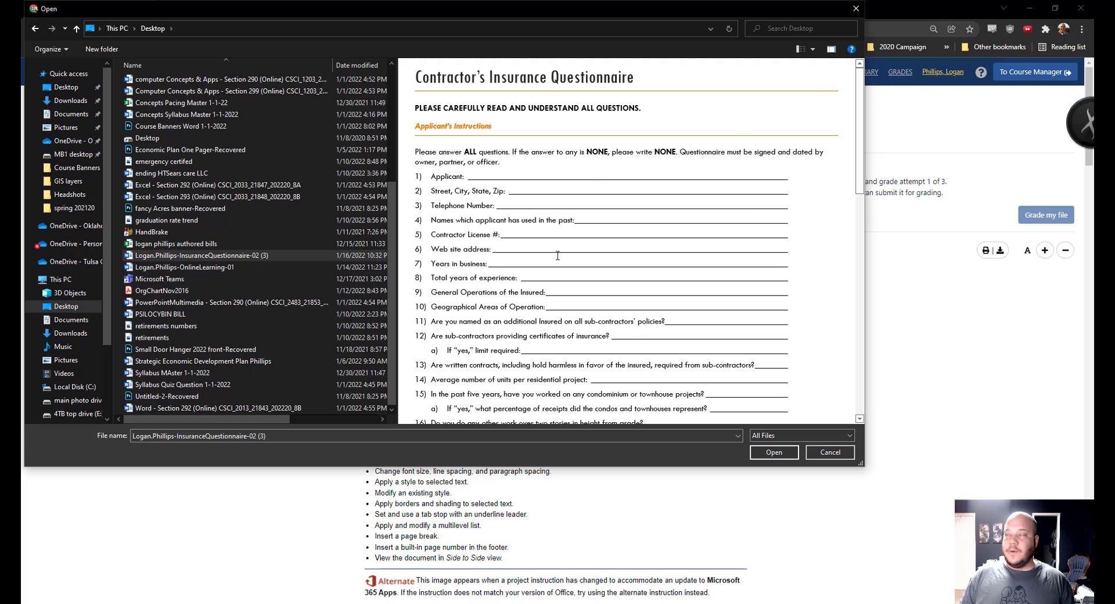
{"action": "left_click", "coordinate": [832, 49]}
{"action": "left_click", "coordinate": [832, 49]}
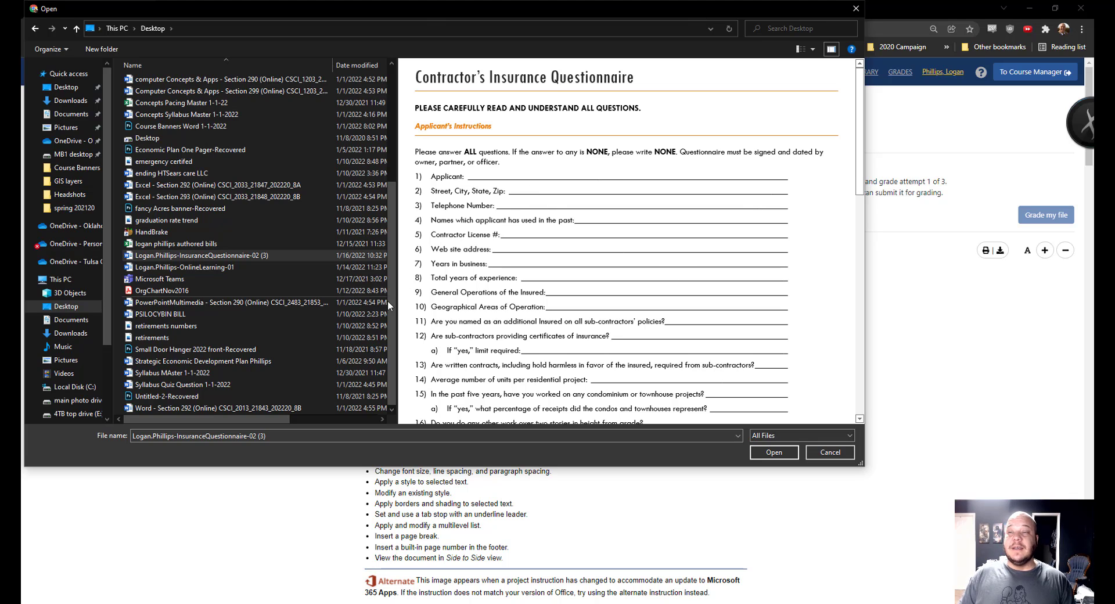
Preview the OnlineLearning-01 document for comparison, then upload the InsuranceQuestionnaire-02 (3) document and submit it for grading.
{"action": "left_click", "coordinate": [250, 269]}
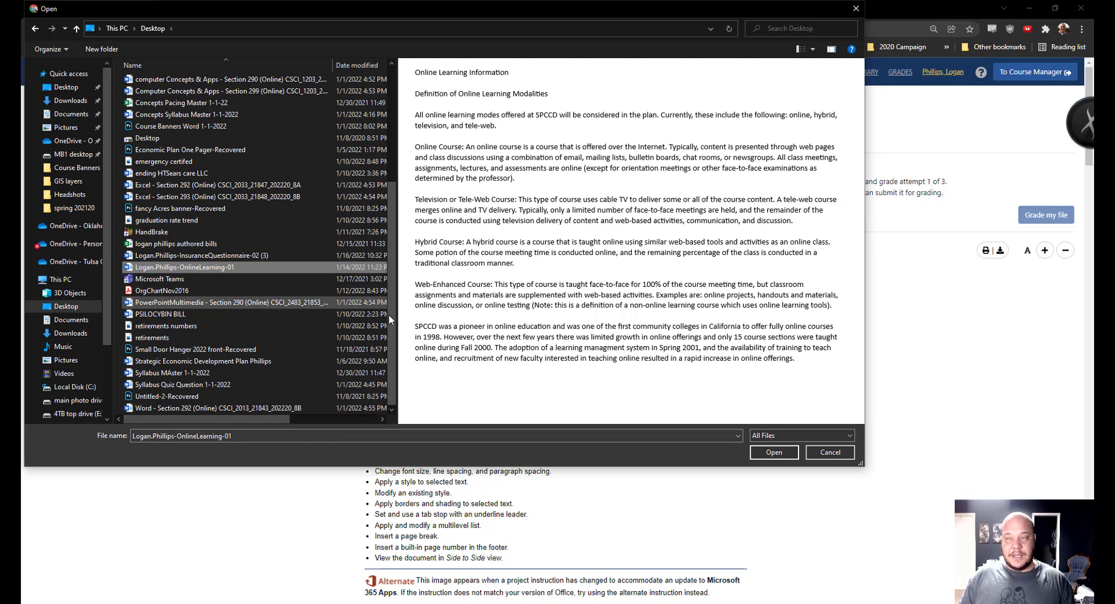
{"action": "left_click", "coordinate": [273, 257]}
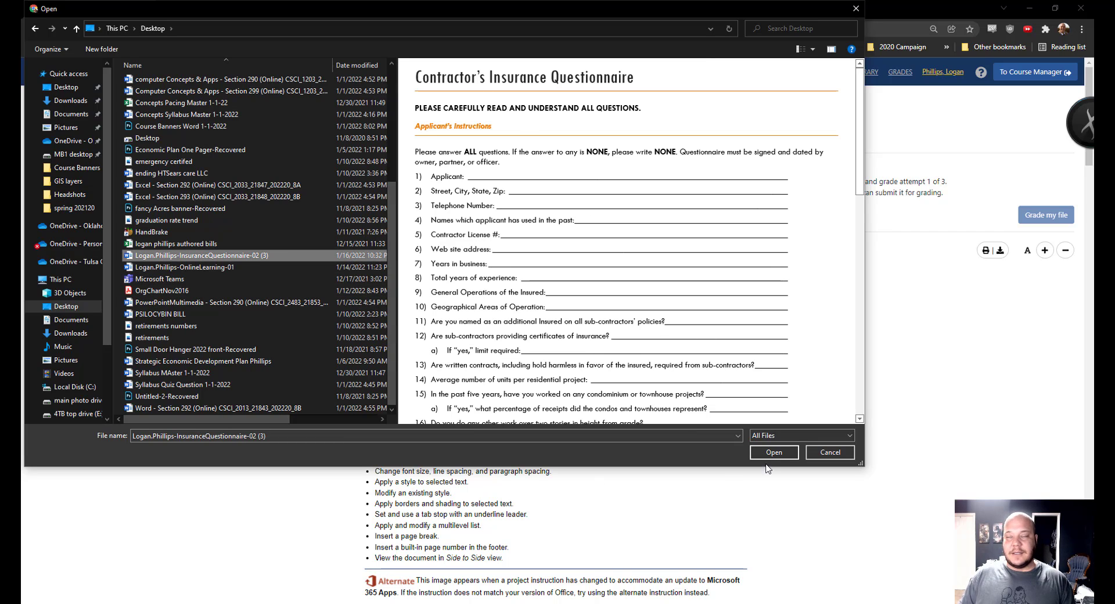
{"action": "left_click", "coordinate": [775, 452]}
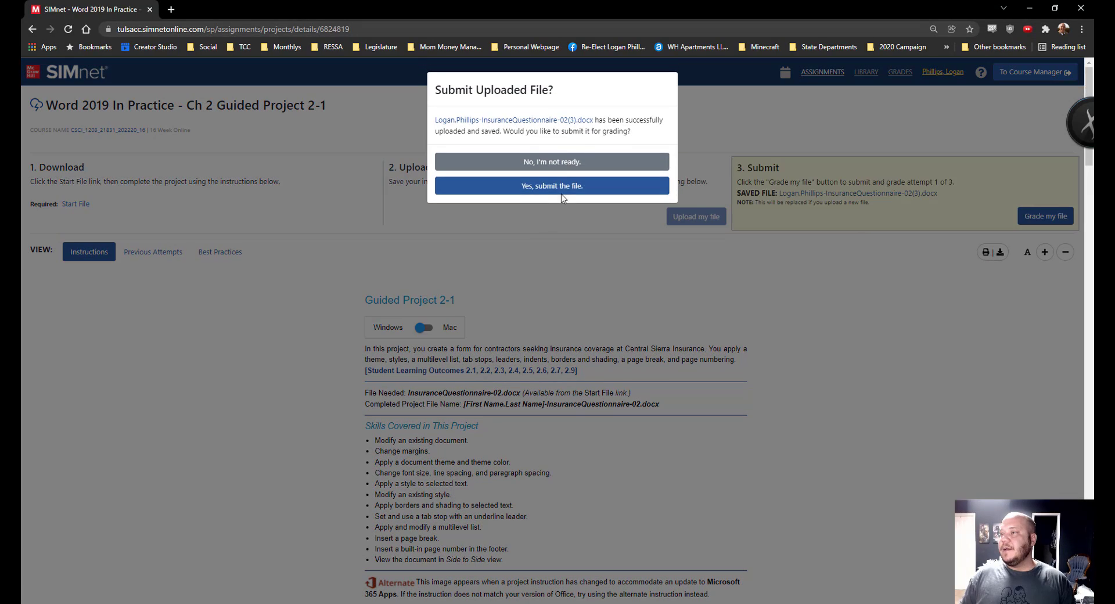
{"action": "left_click", "coordinate": [570, 185]}
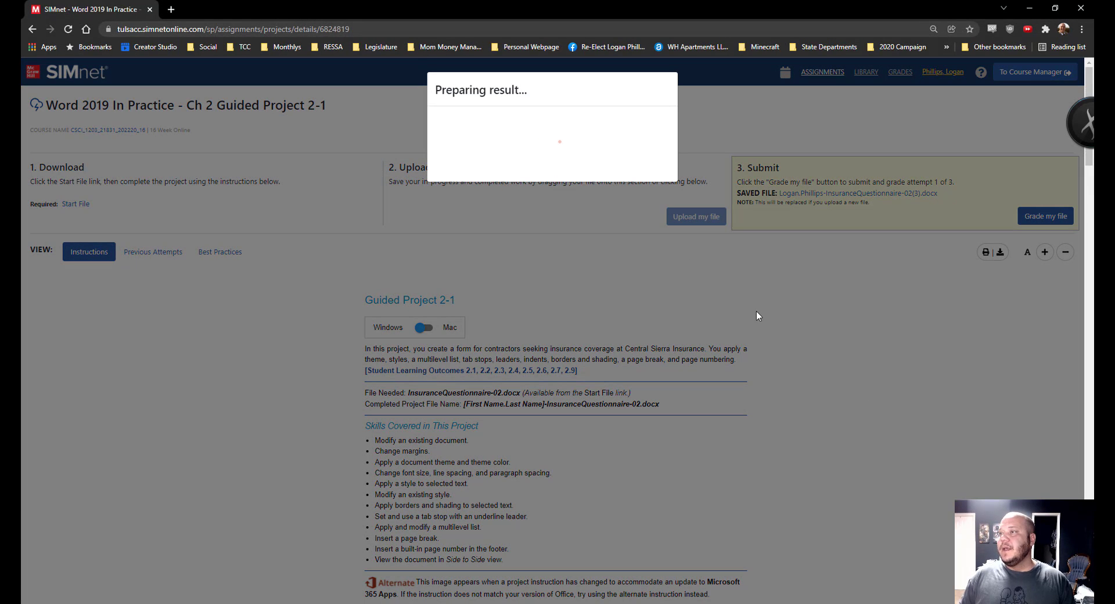